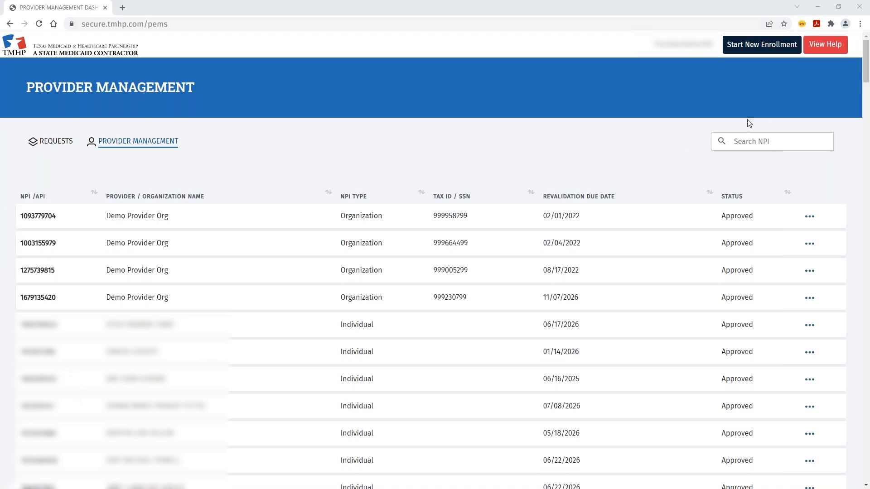
- Search Demo Provider Org by its NPI and view its enrollment record from the row's menu
{"action": "left_click", "coordinate": [748, 142]}
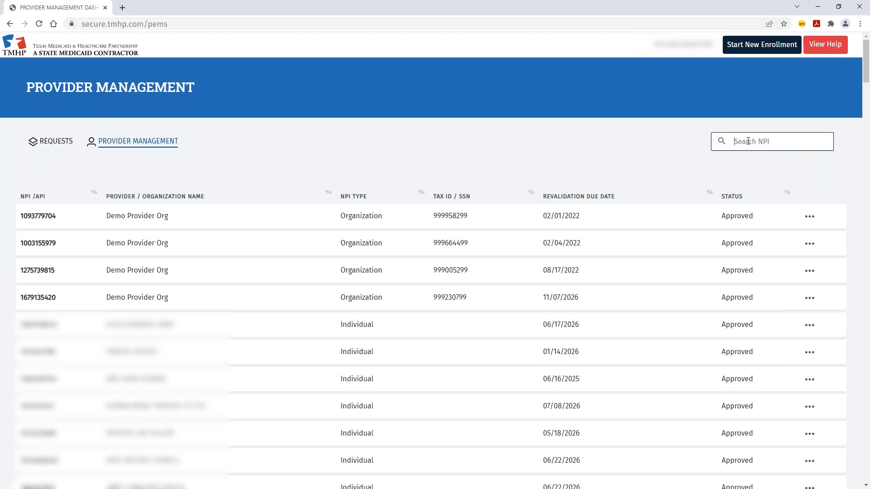
{"action": "key", "text": "ctrl+v"}
{"action": "left_click", "coordinate": [722, 141]}
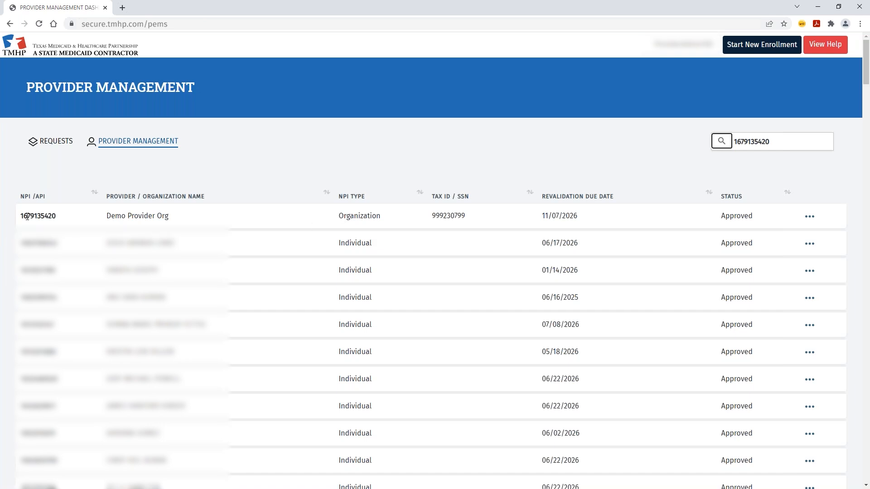
{"action": "left_click", "coordinate": [810, 217]}
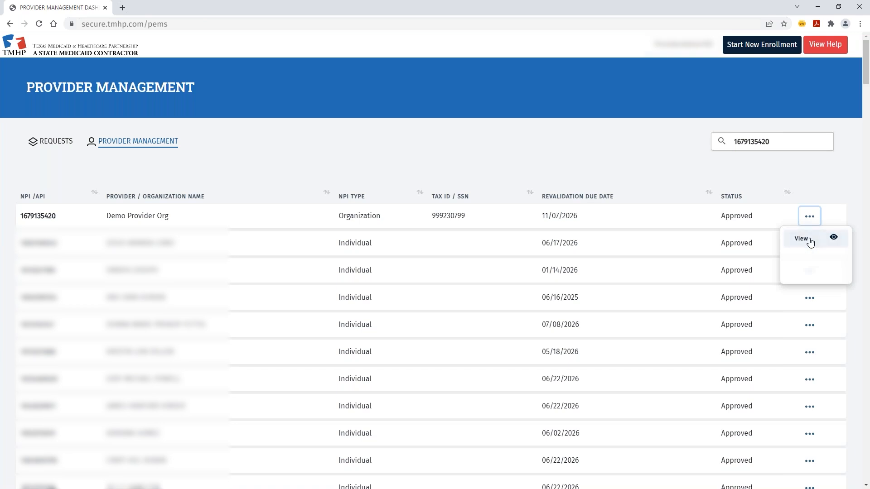
{"action": "left_click", "coordinate": [809, 239]}
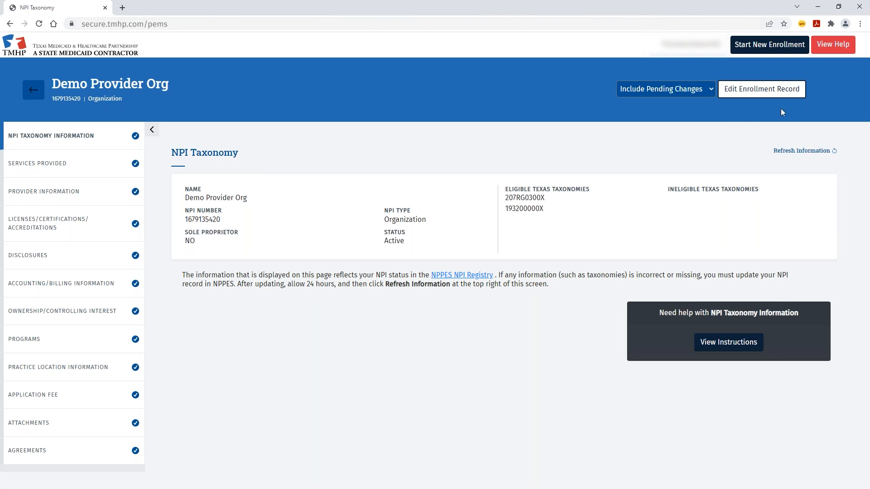
- Edit the enrollment record and create an Existing Enrollment change request
{"action": "left_click", "coordinate": [780, 94]}
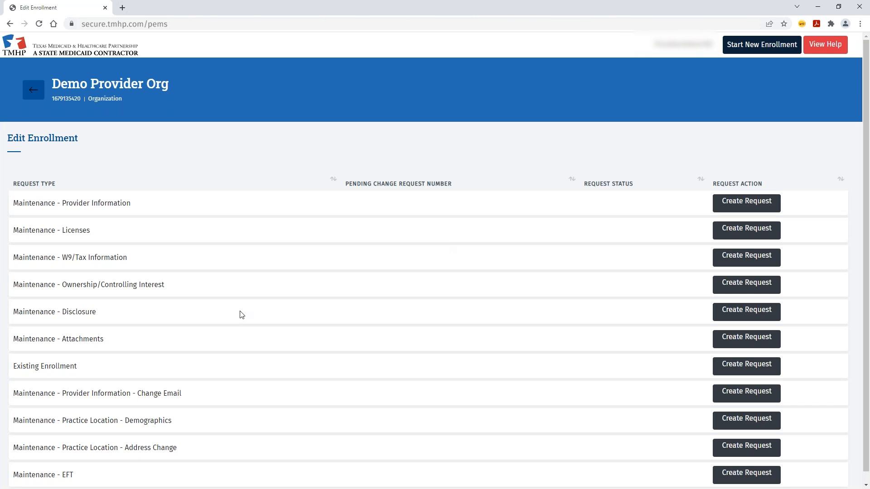
{"action": "scroll", "coordinate": [241, 315], "scroll_direction": "down", "scroll_amount": 1}
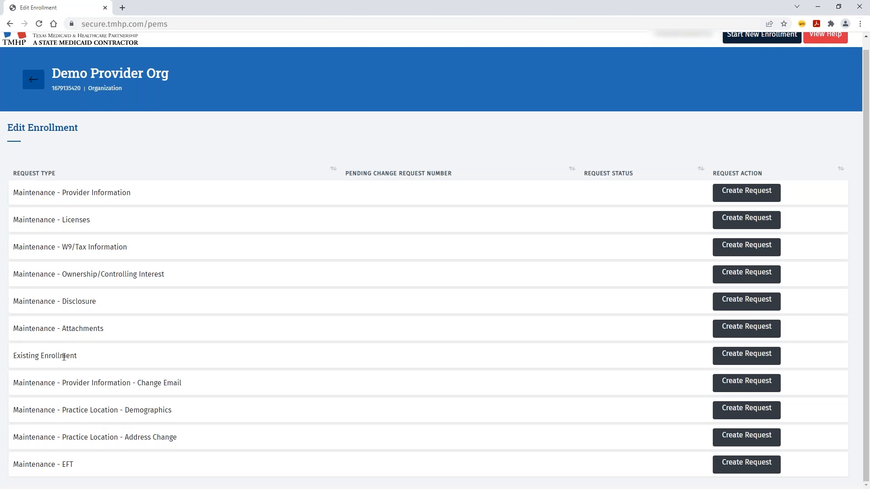
{"action": "left_click", "coordinate": [718, 360]}
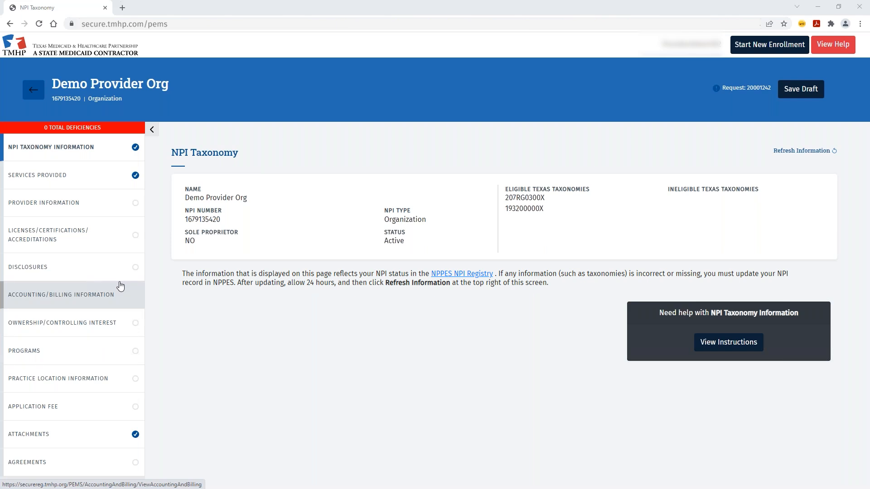
- Save the Provider Information section, then move to Licenses/Certifications/Accreditations
{"action": "left_click", "coordinate": [90, 207]}
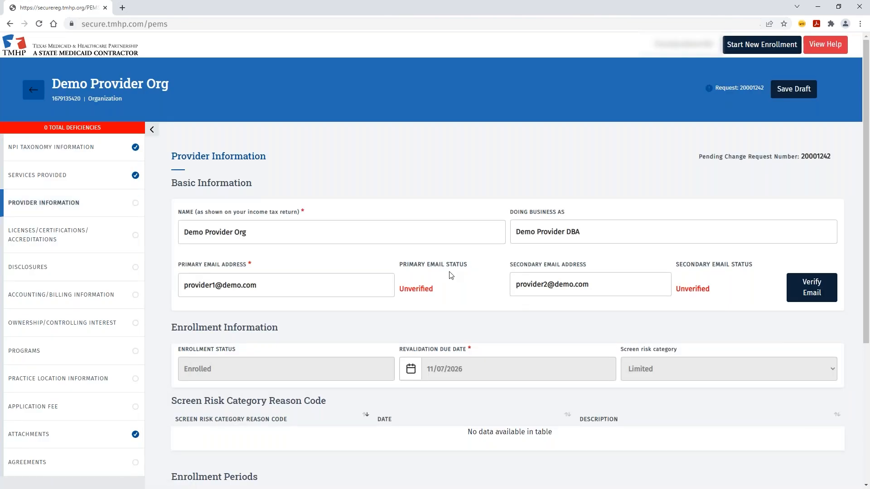
{"action": "scroll", "coordinate": [451, 275], "scroll_direction": "down", "scroll_amount": 3}
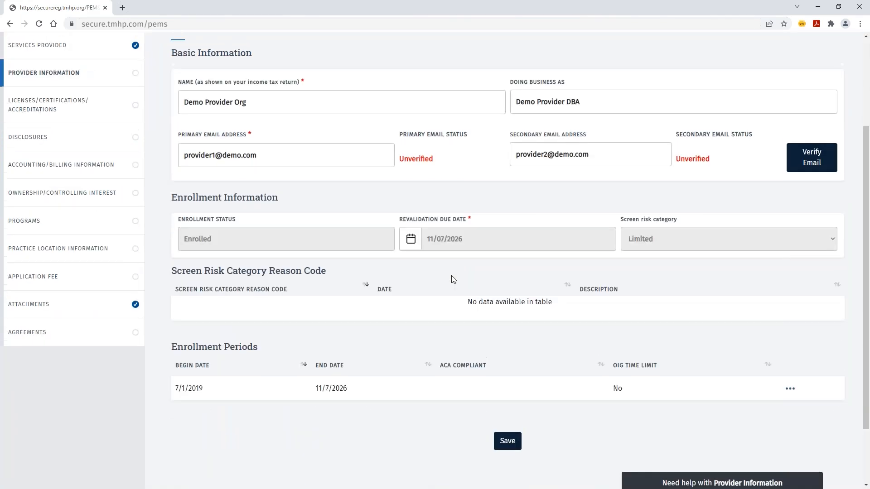
{"action": "scroll", "coordinate": [451, 275], "scroll_direction": "up", "scroll_amount": 1}
{"action": "left_click", "coordinate": [507, 480]}
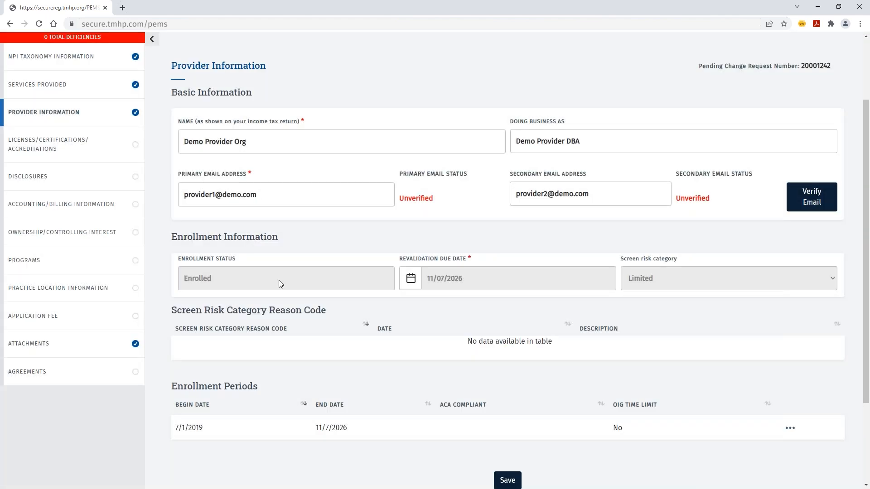
{"action": "left_click", "coordinate": [91, 149]}
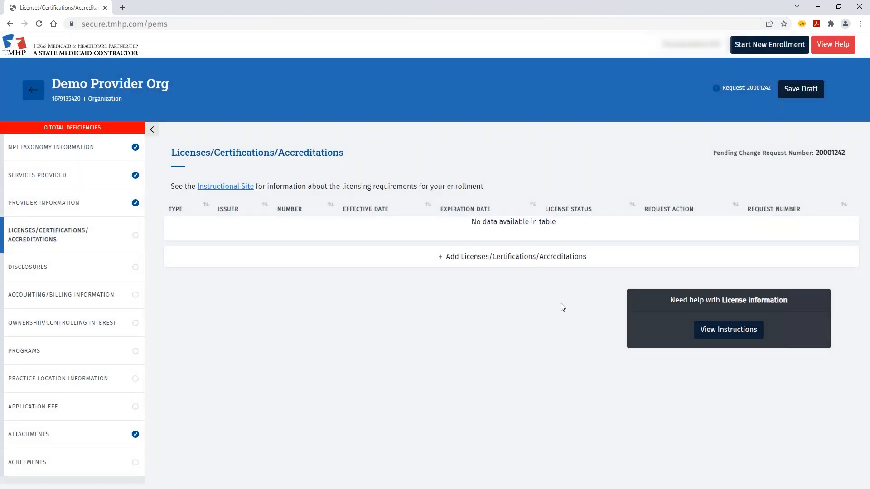
- Save the Licenses draft and answer No to the first six disclosure questions, sanctions through other-state Medicaid
{"action": "left_click", "coordinate": [790, 93]}
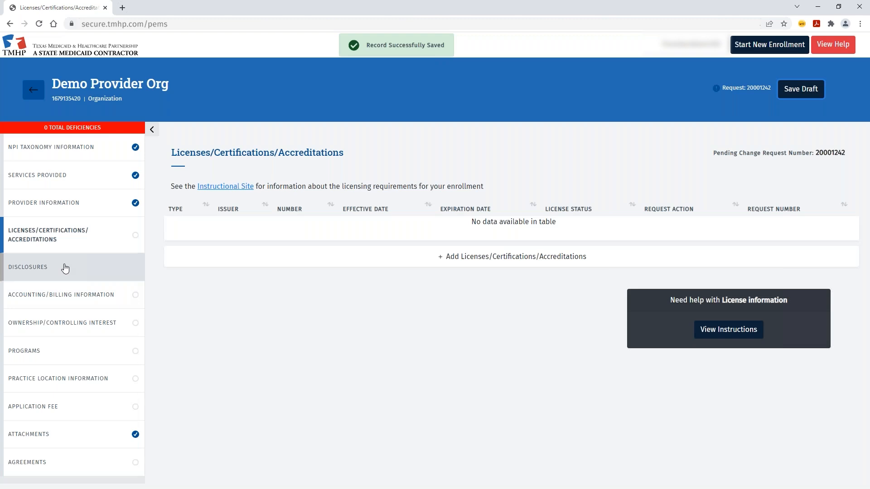
{"action": "left_click", "coordinate": [65, 269]}
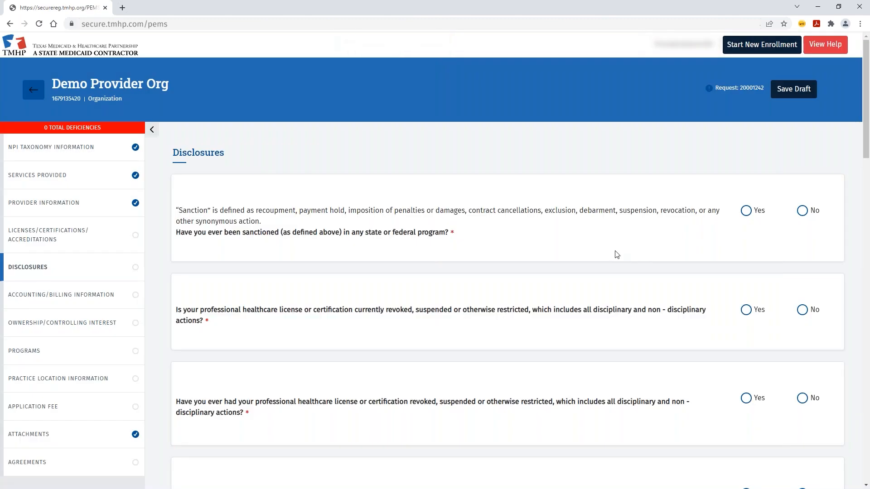
{"action": "left_click", "coordinate": [803, 211]}
{"action": "left_click", "coordinate": [802, 310]}
{"action": "left_click", "coordinate": [803, 399]}
{"action": "scroll", "coordinate": [791, 338], "scroll_direction": "down", "scroll_amount": 5}
{"action": "left_click", "coordinate": [802, 267]}
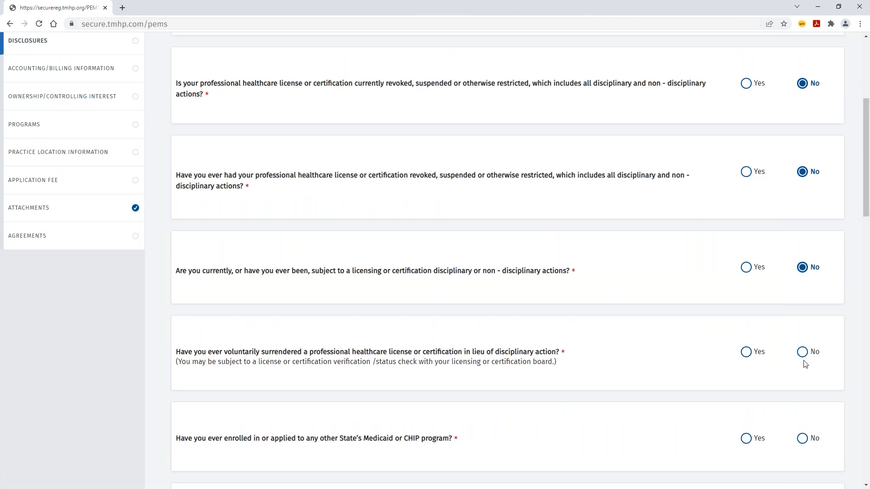
{"action": "left_click", "coordinate": [802, 352]}
{"action": "left_click", "coordinate": [802, 438]}
- Answer No to the settlement, debt, arrest, indictment, warrant, charge and conviction disclosure questions
{"action": "scroll", "coordinate": [769, 348], "scroll_direction": "down", "scroll_amount": 5}
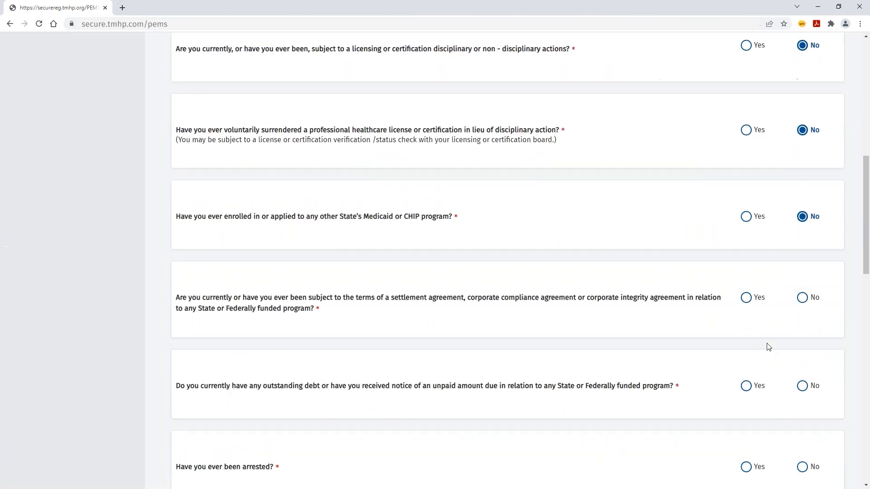
{"action": "left_click", "coordinate": [802, 297]}
{"action": "left_click", "coordinate": [803, 386]}
{"action": "scroll", "coordinate": [809, 374], "scroll_direction": "down", "scroll_amount": 1}
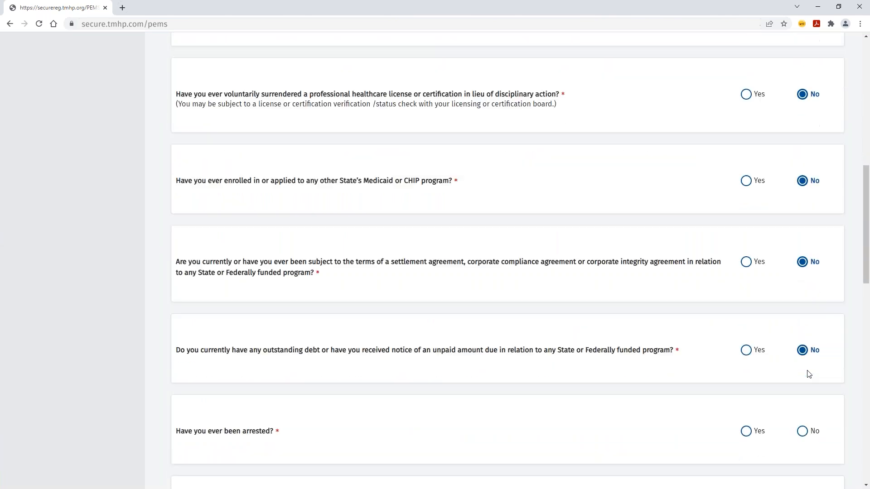
{"action": "scroll", "coordinate": [809, 374], "scroll_direction": "down", "scroll_amount": 3}
{"action": "left_click", "coordinate": [802, 281]}
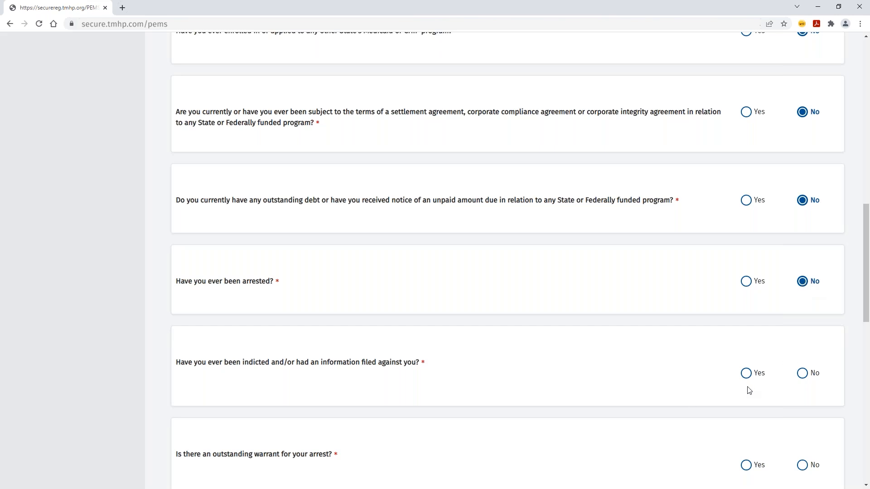
{"action": "left_click", "coordinate": [747, 375]}
{"action": "scroll", "coordinate": [497, 300], "scroll_direction": "down", "scroll_amount": 3}
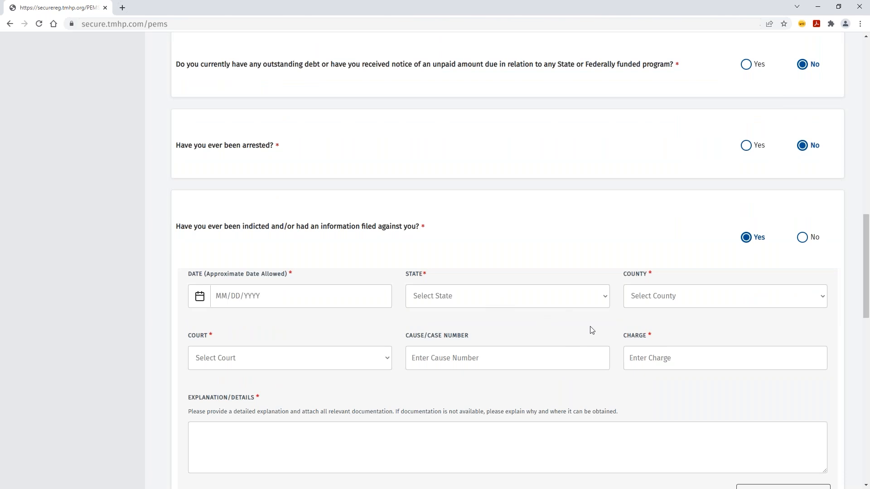
{"action": "left_click", "coordinate": [803, 237]}
{"action": "left_click", "coordinate": [802, 330]}
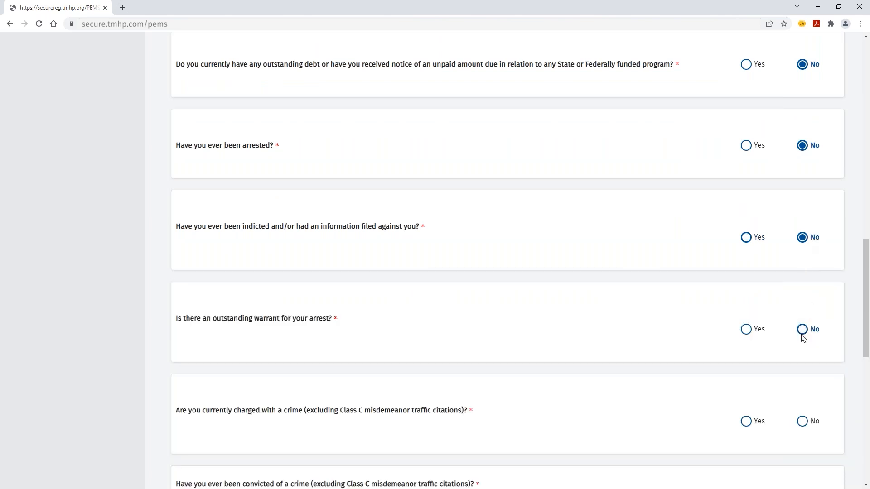
{"action": "left_click", "coordinate": [803, 422]}
{"action": "scroll", "coordinate": [794, 383], "scroll_direction": "down", "scroll_amount": 4}
{"action": "scroll", "coordinate": [804, 373], "scroll_direction": "down", "scroll_amount": 1}
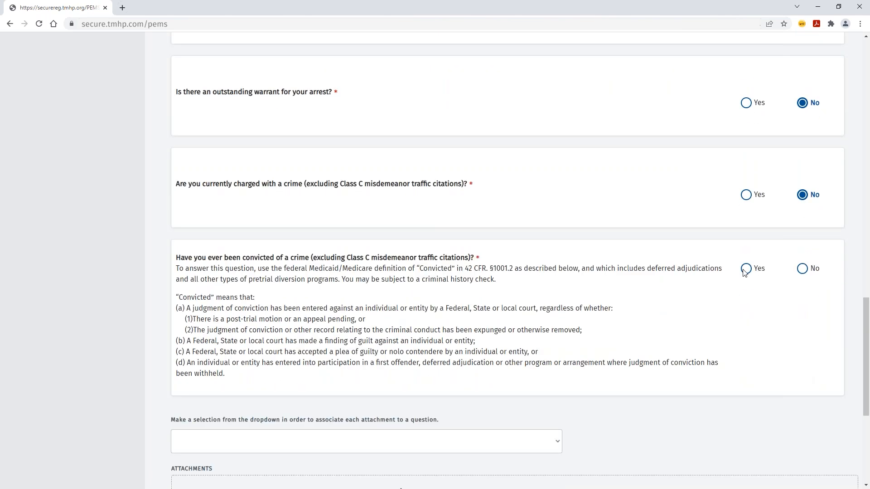
{"action": "left_click", "coordinate": [746, 268]}
{"action": "left_click", "coordinate": [802, 268]}
{"action": "scroll", "coordinate": [789, 285], "scroll_direction": "down", "scroll_amount": 4}
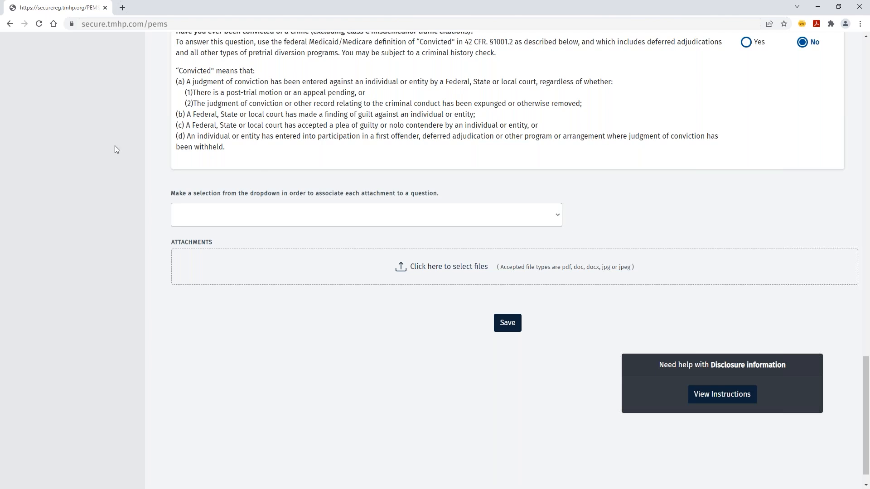
- Leave the attachment question link empty and save the disclosure answers
{"action": "left_click", "coordinate": [558, 218]}
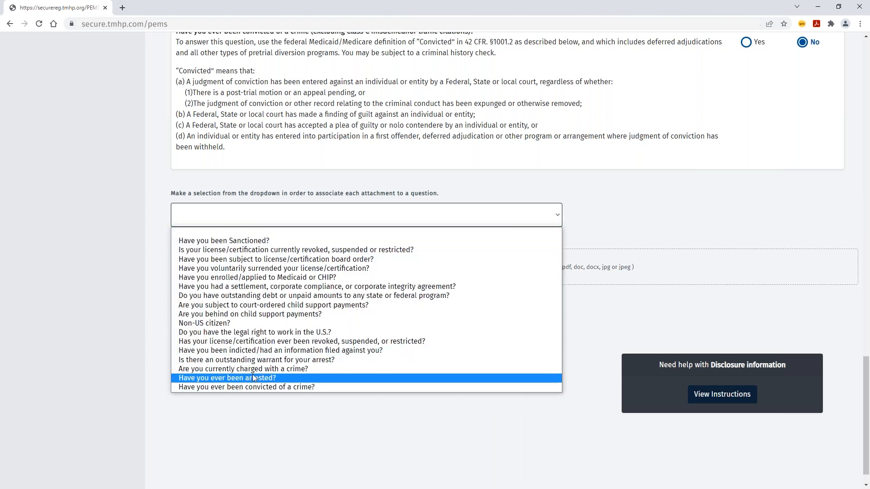
{"action": "left_click", "coordinate": [662, 214]}
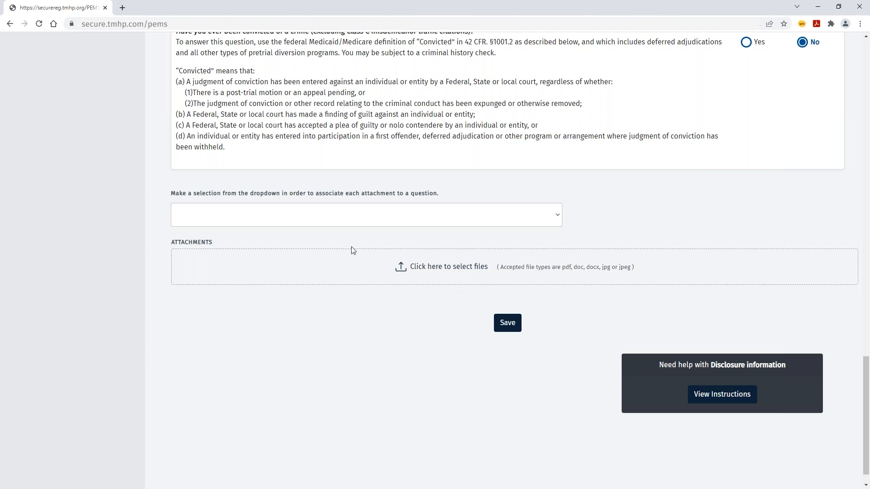
{"action": "left_click", "coordinate": [511, 327]}
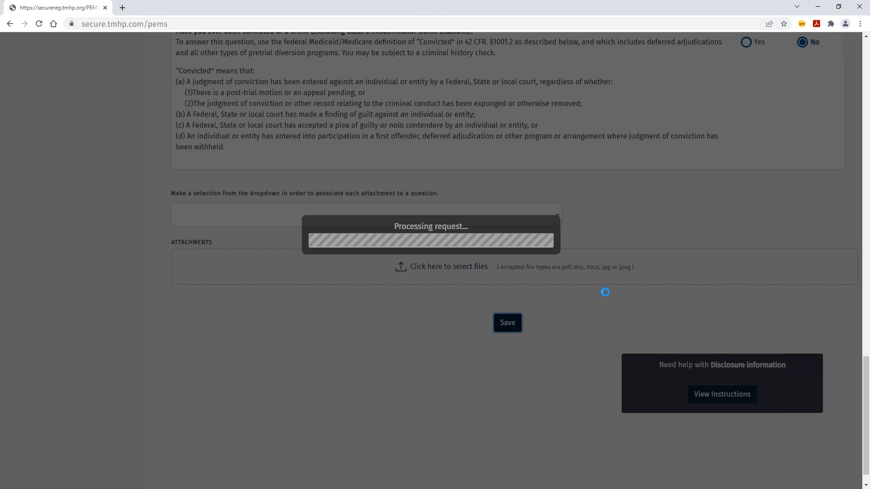
{"action": "scroll", "coordinate": [126, 215], "scroll_direction": "up", "scroll_amount": 15}
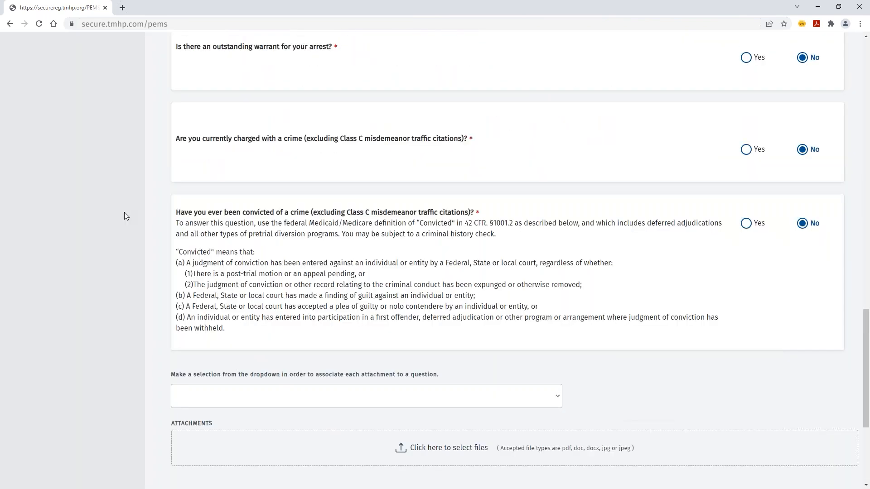
{"action": "scroll", "coordinate": [125, 216], "scroll_direction": "up", "scroll_amount": 5}
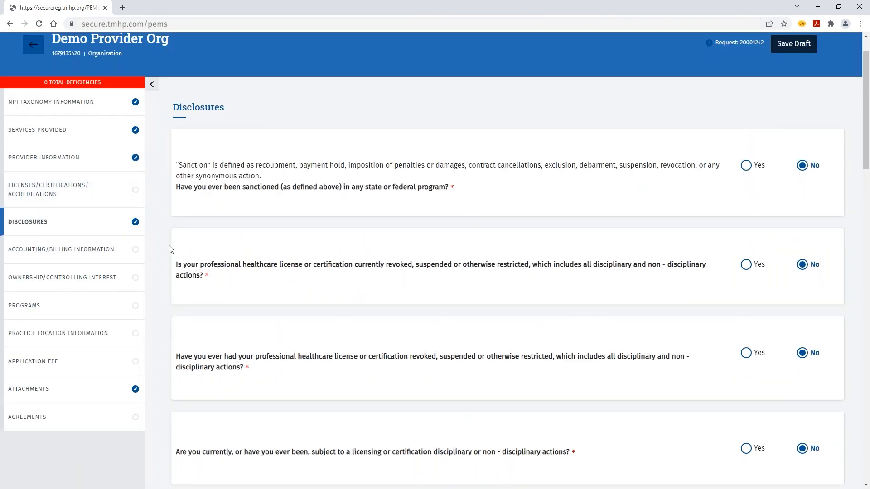
{"action": "left_click", "coordinate": [73, 255]}
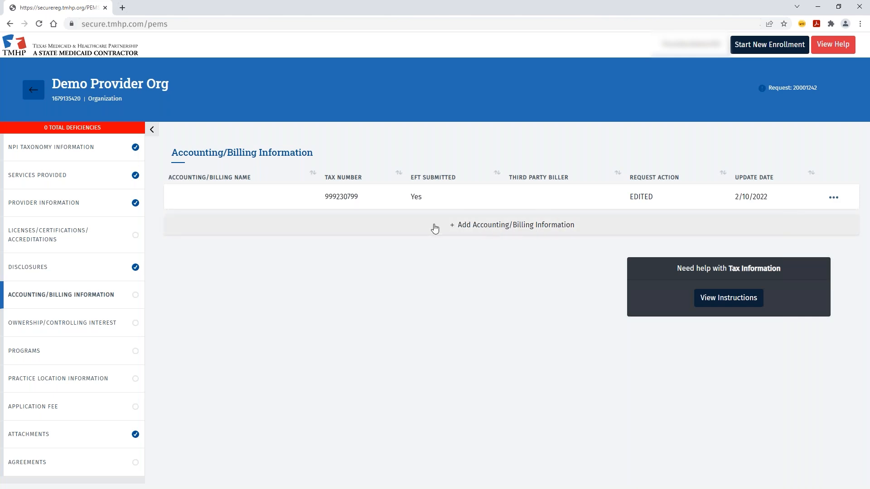
- Open the existing Accounting/Billing entry from its row menu
{"action": "left_click", "coordinate": [837, 202]}
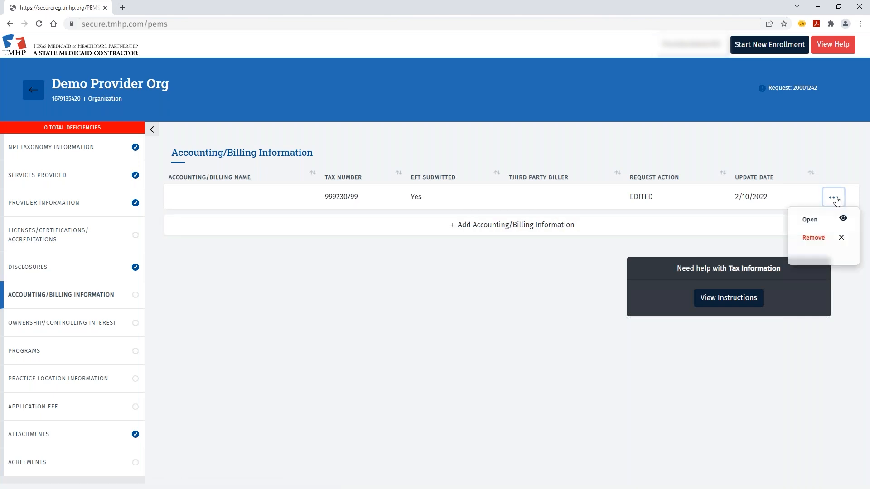
{"action": "left_click", "coordinate": [825, 219]}
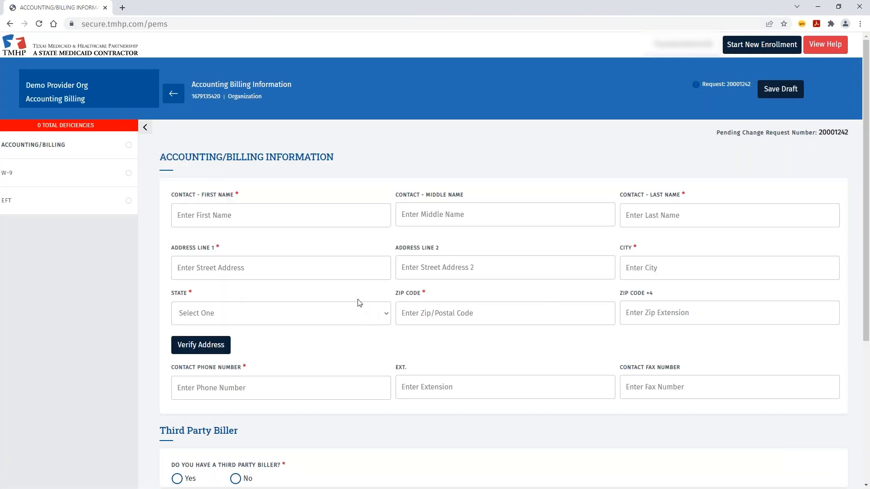
- Enter the billing contact's first and last name, street address, city and state TX
{"action": "left_click", "coordinate": [253, 218]}
{"action": "type", "text": "Contact"}
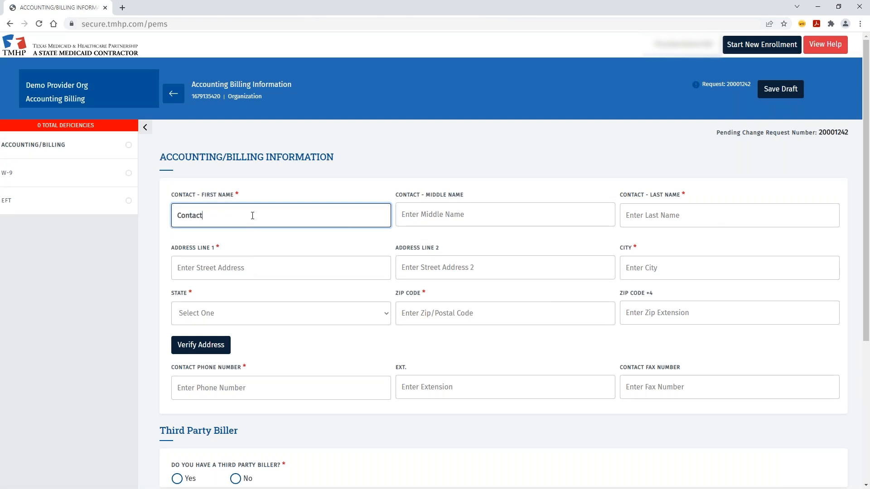
{"action": "key", "text": "Tab"}
{"action": "key", "text": "Tab"}
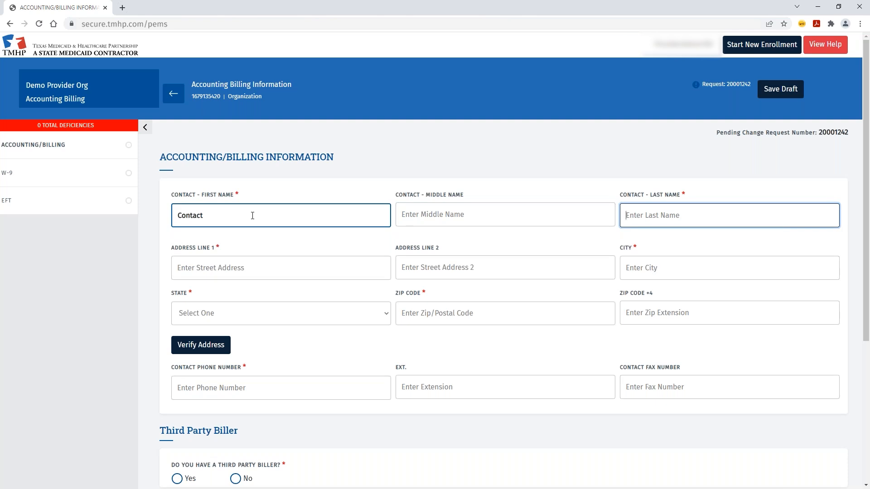
{"action": "type", "text": "Contact Last"}
{"action": "scroll", "coordinate": [227, 222], "scroll_direction": "down", "scroll_amount": 1}
{"action": "left_click", "coordinate": [205, 225]}
{"action": "type", "text": "12357 R"}
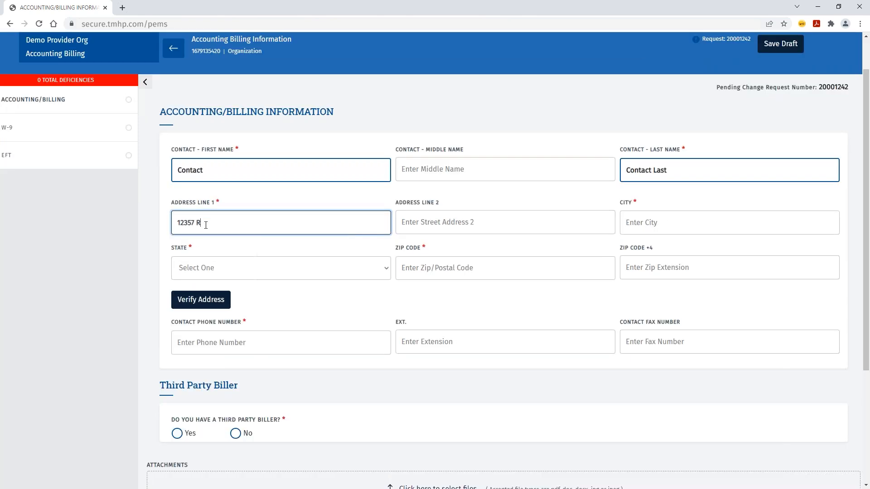
{"action": "type", "text": "iata Trace Pkwy"}
{"action": "key", "text": "Tab"}
{"action": "type", "text": "in"}
{"action": "key", "text": "Tab"}
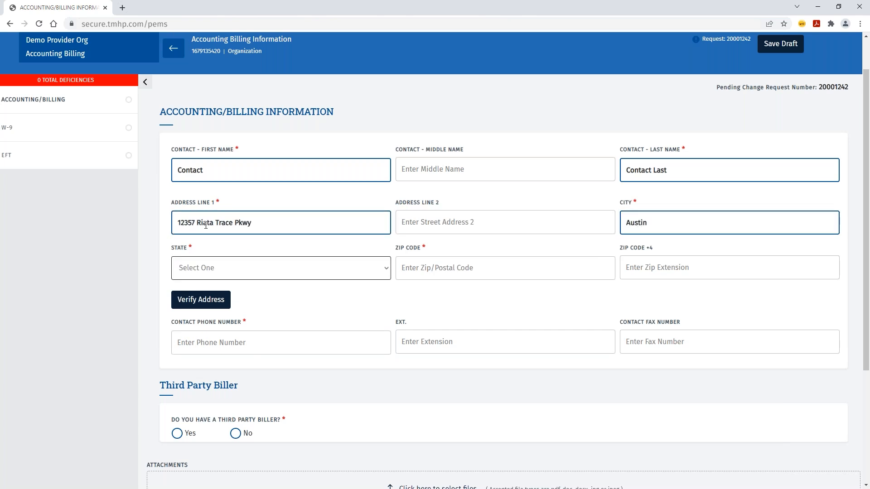
{"action": "type", "text": "tx"}
{"action": "key", "text": "Tab"}
- Finish the ZIP, verify the address, enter a phone number, choose no third-party biller and save
{"action": "type", "text": "78727"}
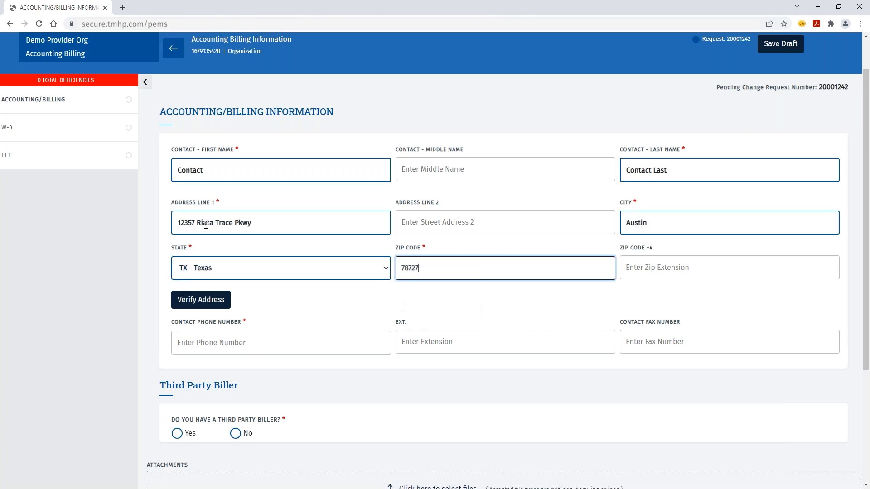
{"action": "left_click", "coordinate": [220, 295]}
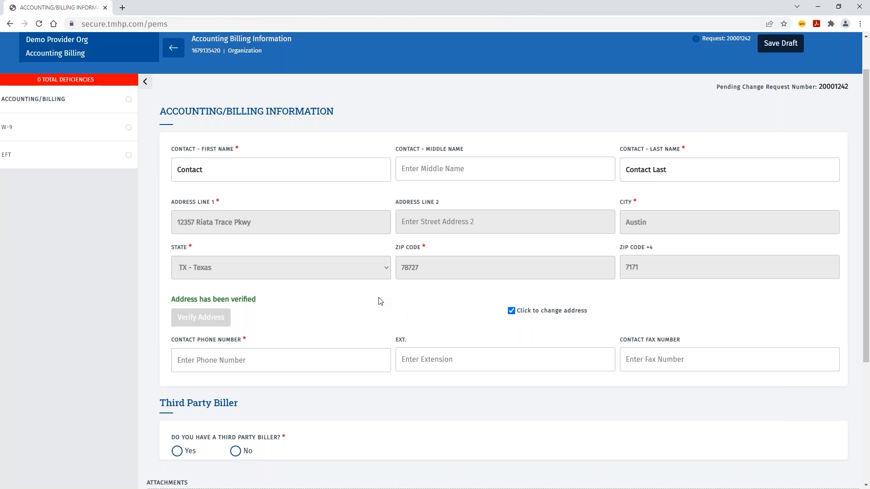
{"action": "scroll", "coordinate": [324, 297], "scroll_direction": "down", "scroll_amount": 1}
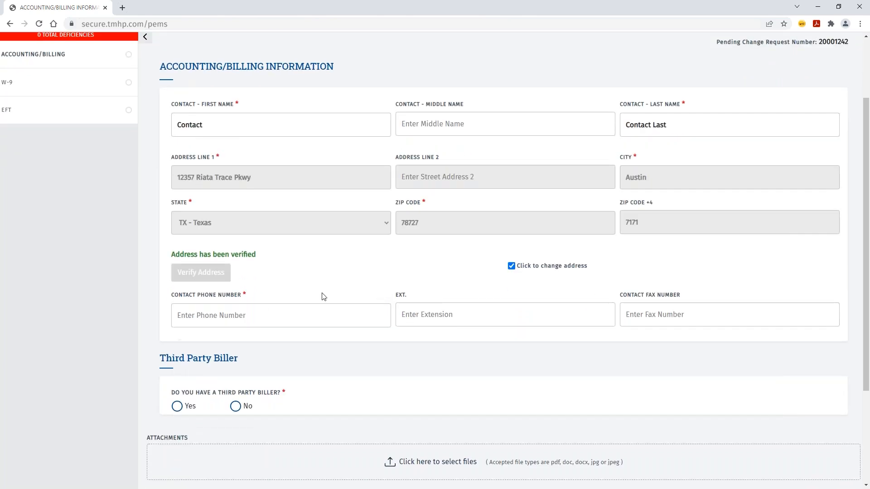
{"action": "left_click", "coordinate": [280, 314]}
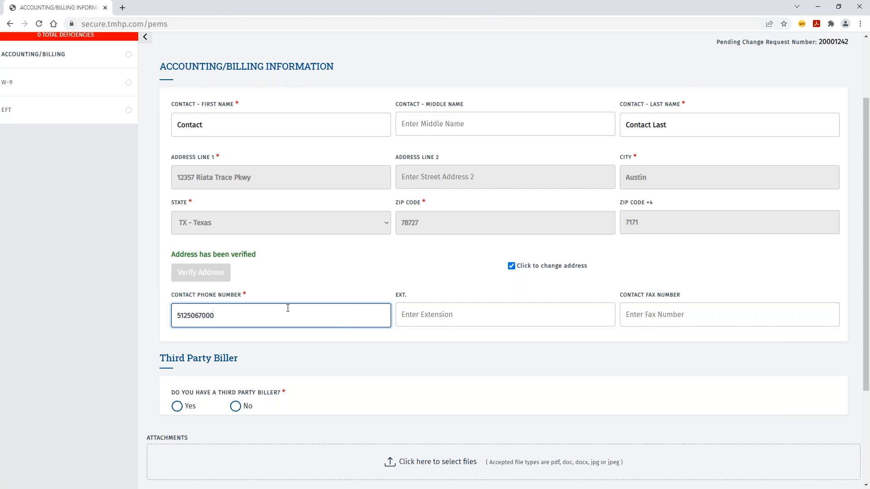
{"action": "scroll", "coordinate": [286, 312], "scroll_direction": "down", "scroll_amount": 3}
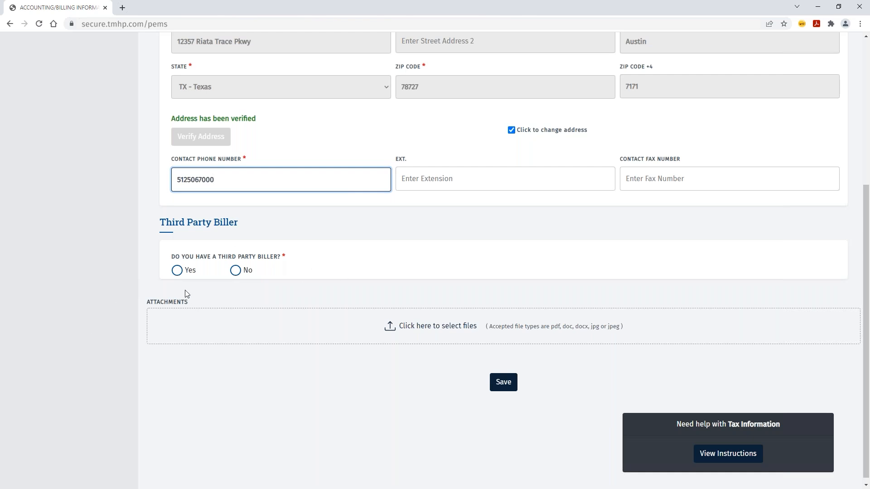
{"action": "left_click", "coordinate": [235, 271]}
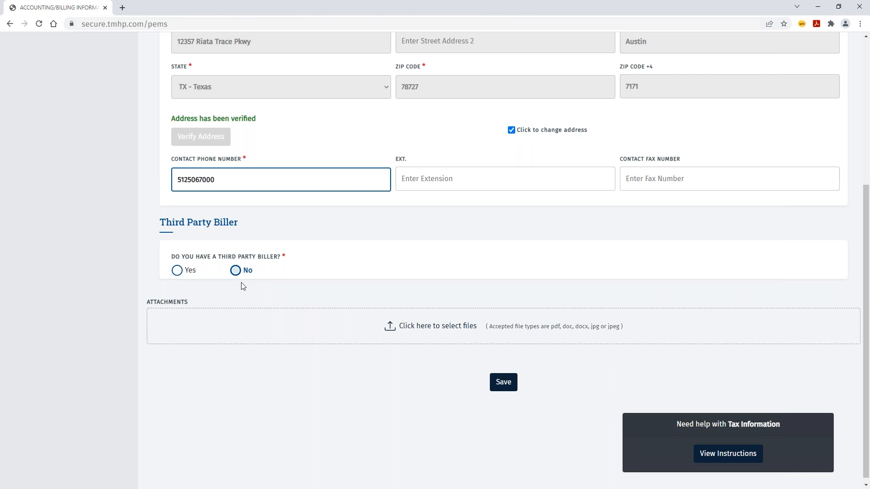
{"action": "left_click", "coordinate": [503, 384]}
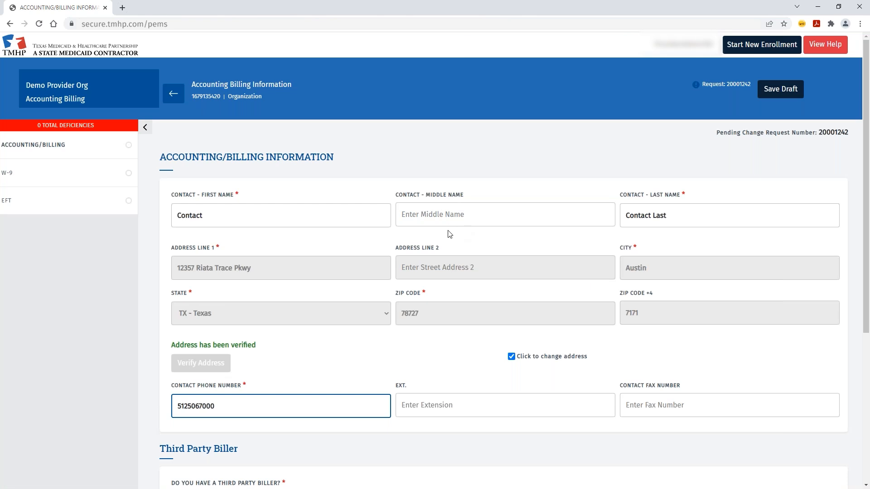
- Re-enter the contact's last name and street address with state TX - Texas, and verify it
{"action": "scroll", "coordinate": [450, 231], "scroll_direction": "down", "scroll_amount": 4}
{"action": "scroll", "coordinate": [450, 231], "scroll_direction": "up", "scroll_amount": 4}
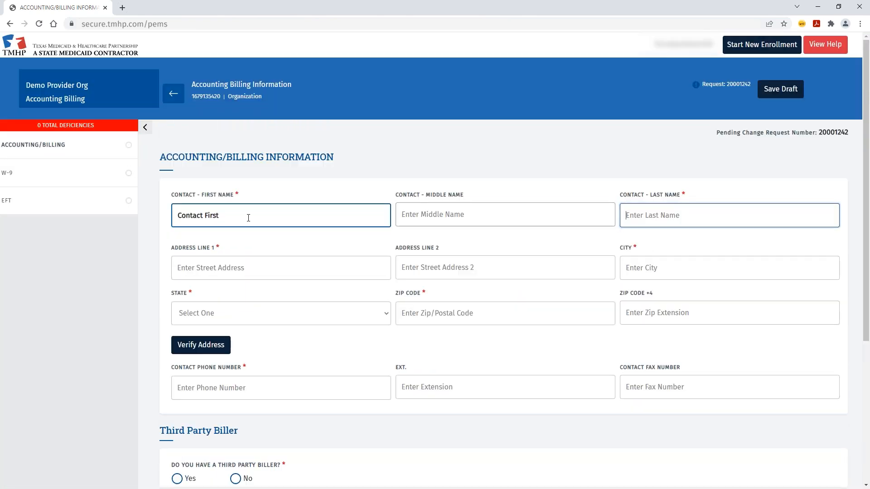
{"action": "type", "text": "ContactLast"}
{"action": "left_click", "coordinate": [215, 267]}
{"action": "type", "text": "12357 Riata"}
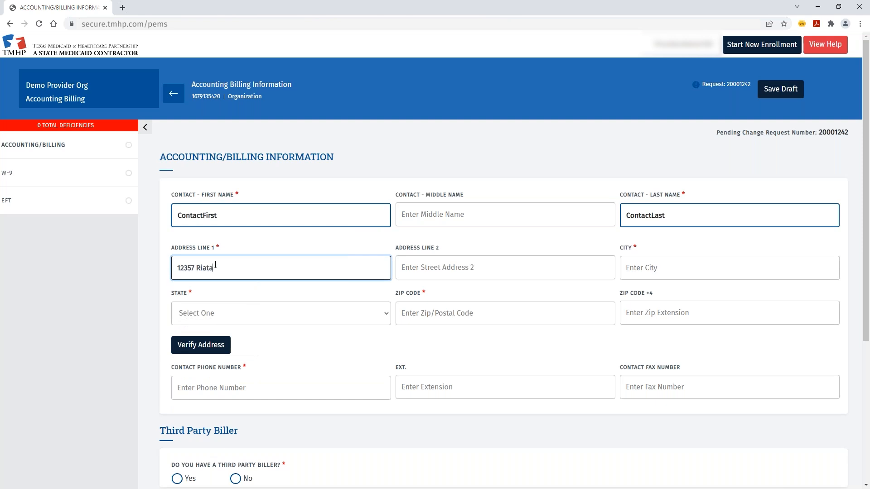
{"action": "type", "text": " Trace Pkwy"}
{"action": "key", "text": "Tab"}
{"action": "key", "text": "Tab"}
{"action": "type", "text": "austin"}
{"action": "key", "text": "Tab"}
{"action": "key", "text": "Tab"}
{"action": "left_click", "coordinate": [266, 315]}
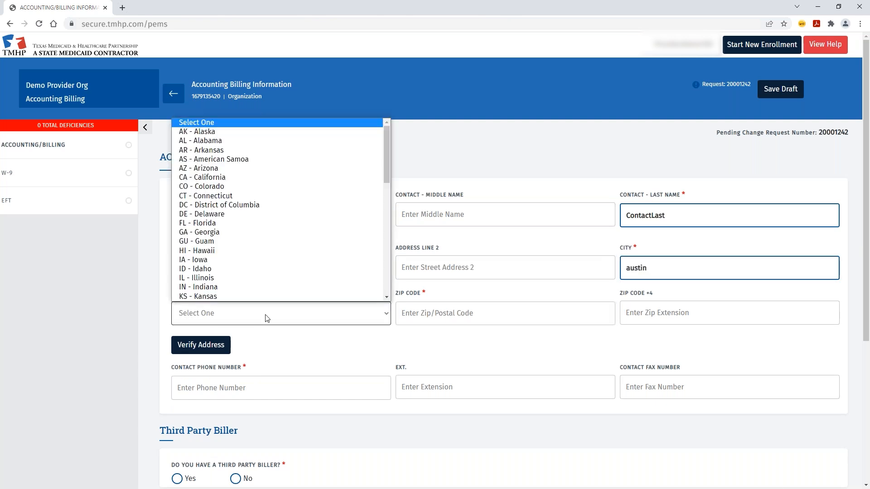
{"action": "scroll", "coordinate": [227, 254], "scroll_direction": "down", "scroll_amount": 7}
{"action": "left_click", "coordinate": [226, 277]}
{"action": "key", "text": "Tab"}
{"action": "type", "text": "78727"}
{"action": "left_click", "coordinate": [209, 347]}
- Enter the contact's full phone number, choose no third-party biller, and save the billing details
{"action": "left_click", "coordinate": [227, 406]}
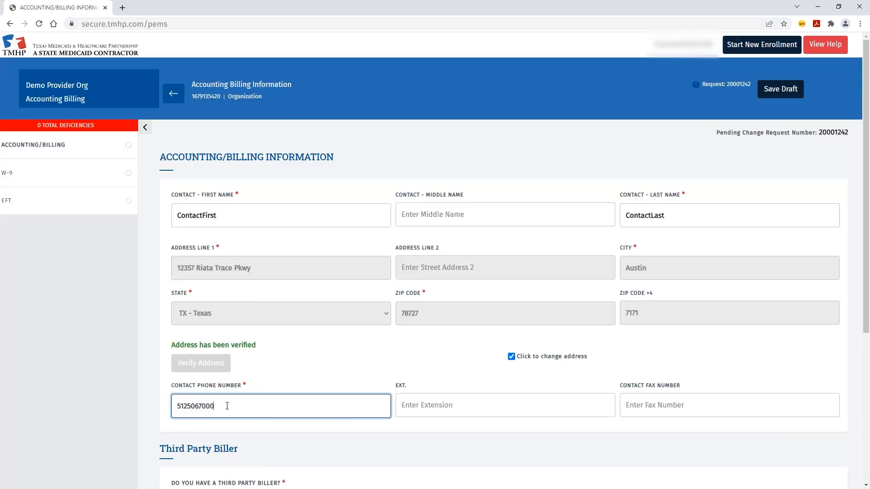
{"action": "scroll", "coordinate": [227, 406], "scroll_direction": "down", "scroll_amount": 3}
{"action": "left_click", "coordinate": [235, 361]}
{"action": "left_click", "coordinate": [501, 471]}
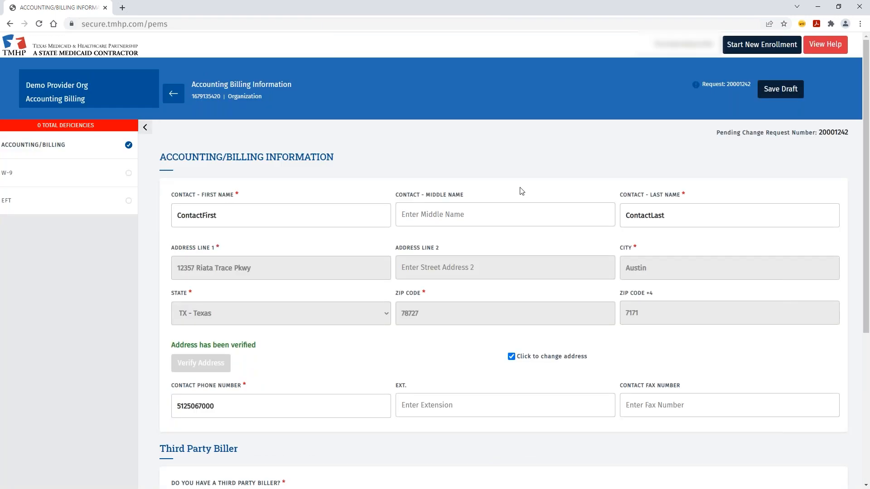
{"action": "left_click", "coordinate": [18, 173]}
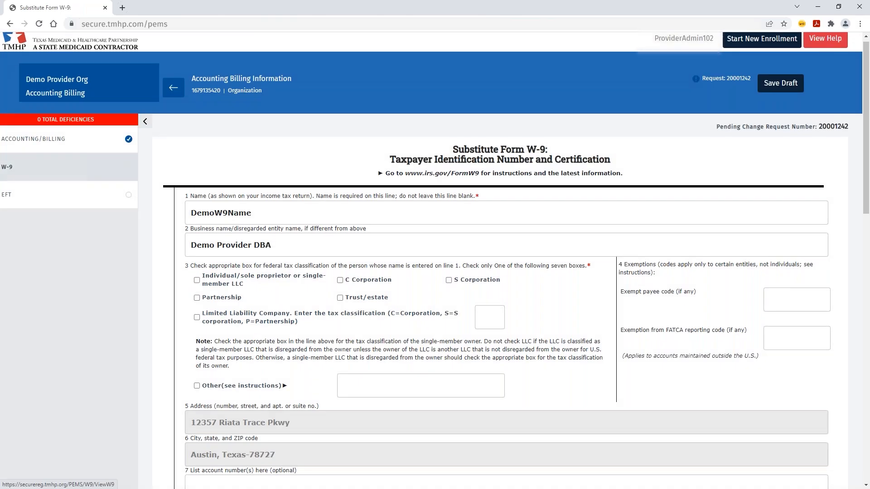
- Mark the W-9 entity as a C Corporation formed in TX - Texas and save it
{"action": "scroll", "coordinate": [113, 192], "scroll_direction": "down", "scroll_amount": 1}
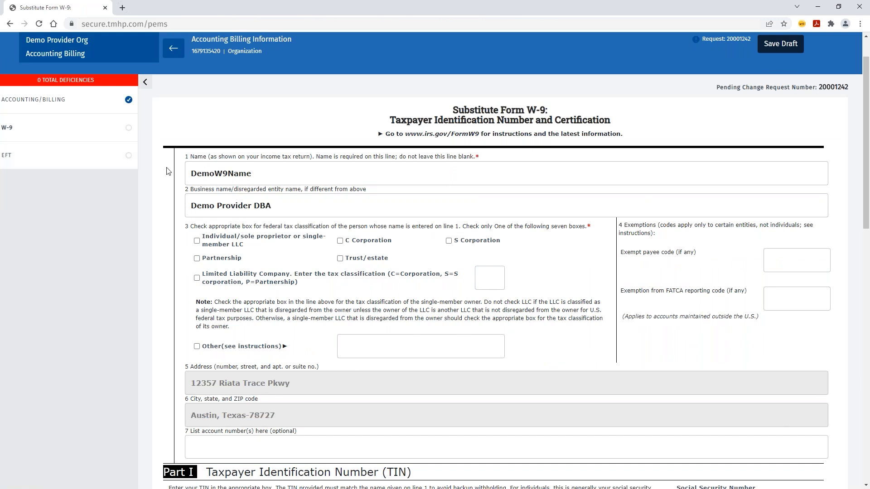
{"action": "scroll", "coordinate": [166, 171], "scroll_direction": "down", "scroll_amount": 1}
{"action": "left_click", "coordinate": [340, 195]}
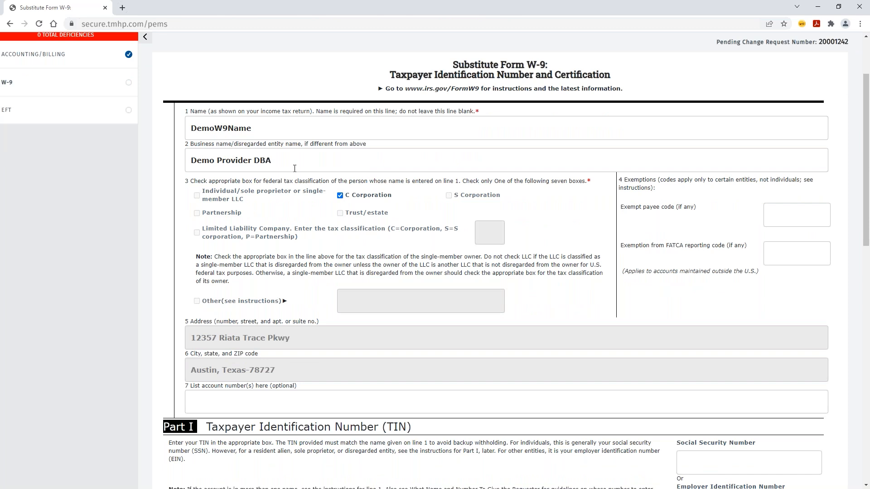
{"action": "scroll", "coordinate": [221, 317], "scroll_direction": "down", "scroll_amount": 2}
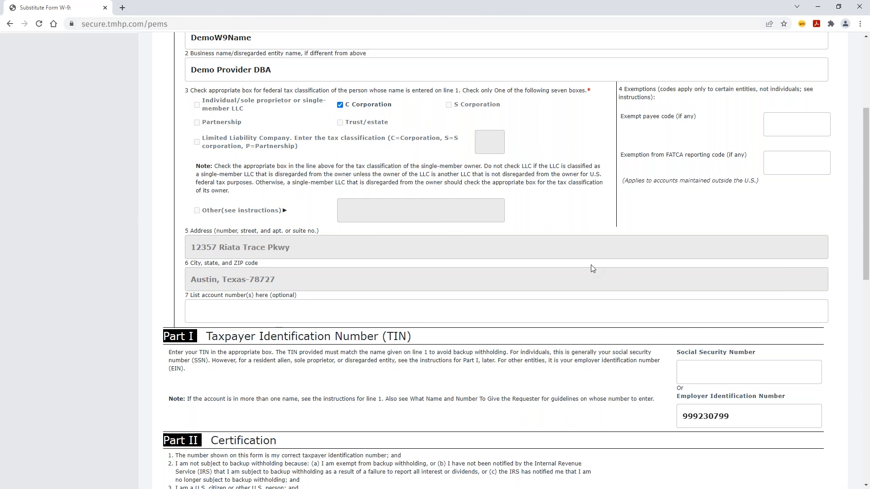
{"action": "scroll", "coordinate": [591, 265], "scroll_direction": "down", "scroll_amount": 2}
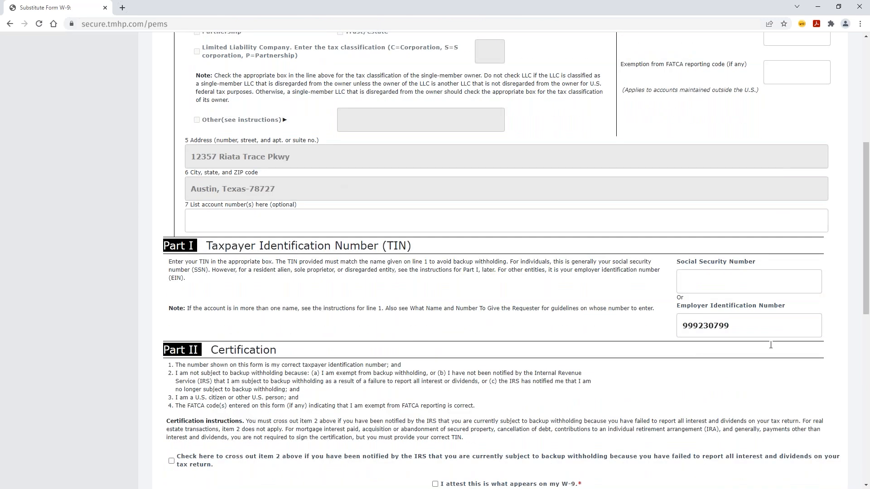
{"action": "scroll", "coordinate": [517, 290], "scroll_direction": "down", "scroll_amount": 4}
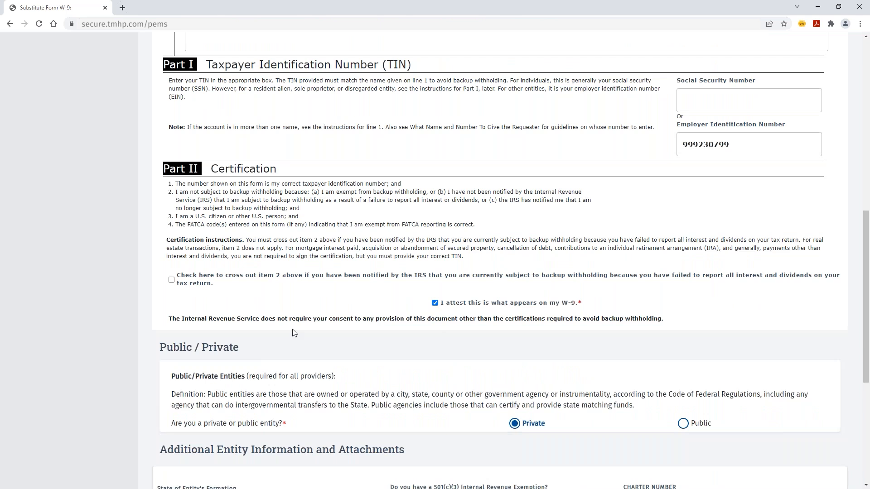
{"action": "scroll", "coordinate": [356, 334], "scroll_direction": "down", "scroll_amount": 3}
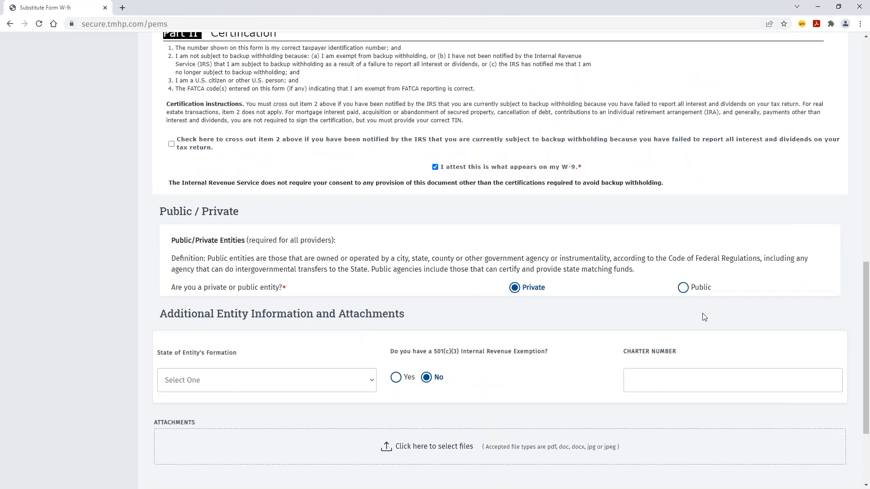
{"action": "scroll", "coordinate": [497, 267], "scroll_direction": "down", "scroll_amount": 3}
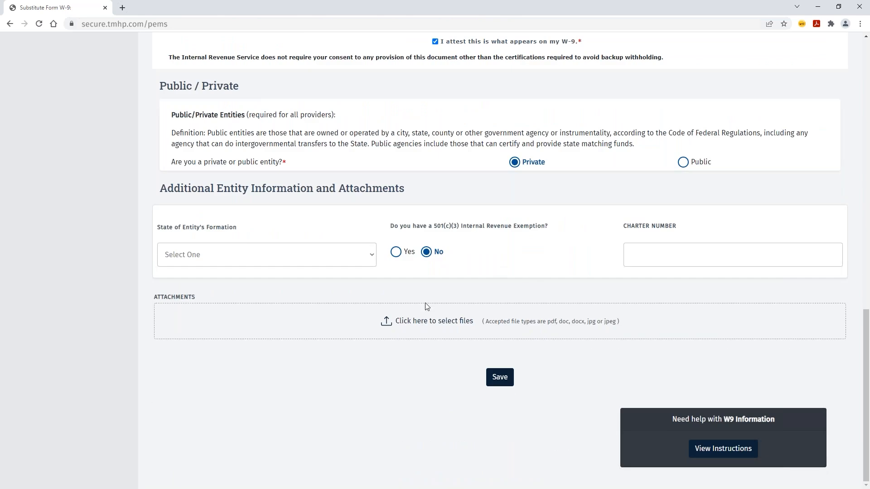
{"action": "left_click", "coordinate": [372, 255]}
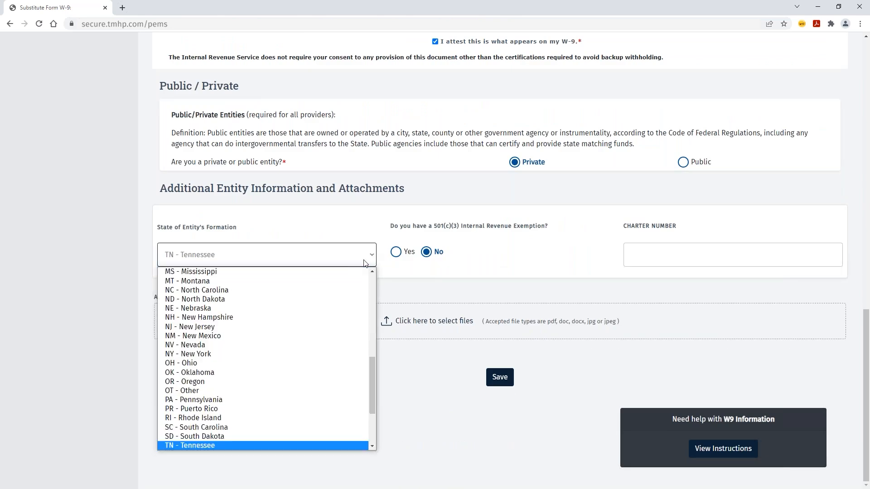
{"action": "left_click", "coordinate": [209, 360]}
{"action": "left_click", "coordinate": [499, 378]}
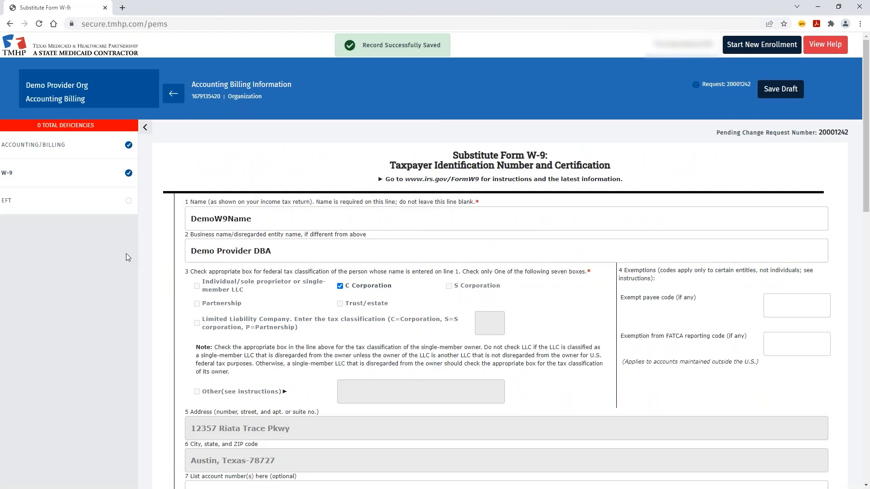
{"action": "left_click", "coordinate": [63, 208]}
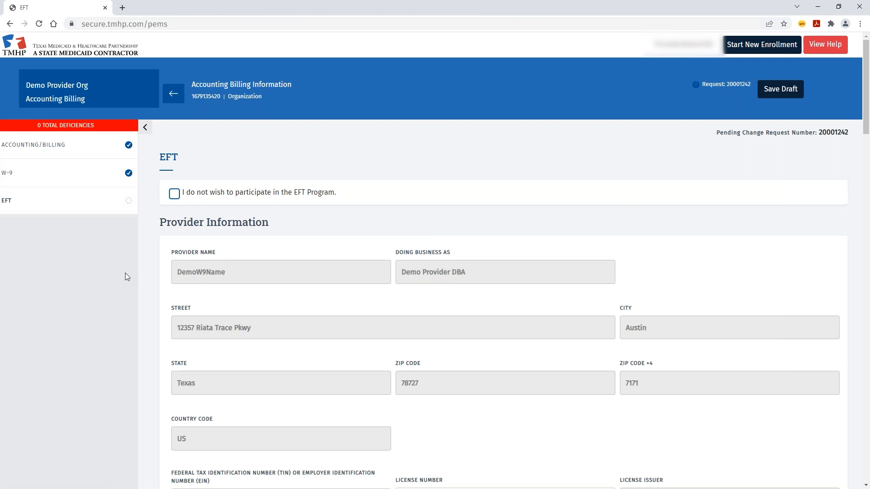
- Check 'I do not wish to participate in the EFT Program', save, and return to the section list
{"action": "scroll", "coordinate": [125, 273], "scroll_direction": "down", "scroll_amount": 1}
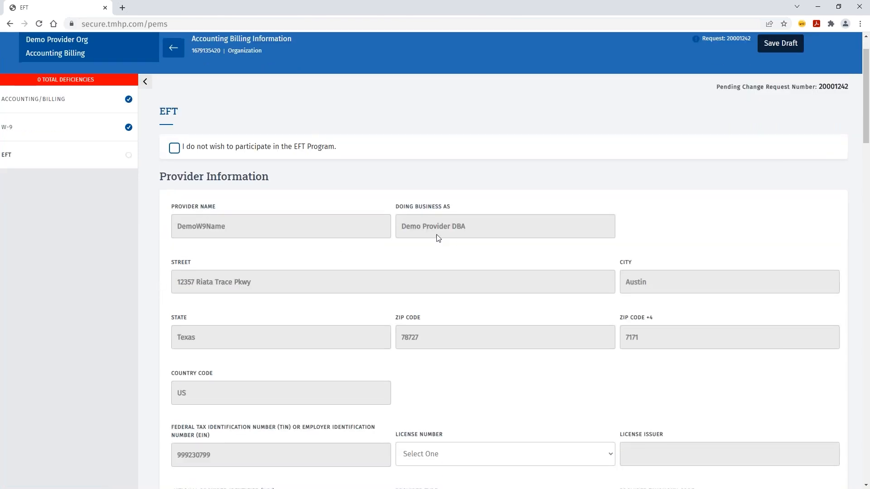
{"action": "scroll", "coordinate": [261, 235], "scroll_direction": "down", "scroll_amount": 8}
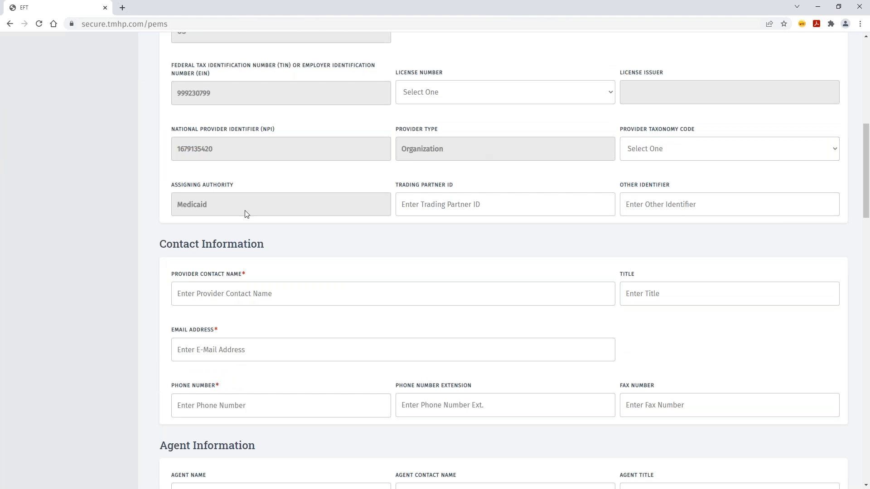
{"action": "scroll", "coordinate": [171, 353], "scroll_direction": "down", "scroll_amount": 5}
{"action": "scroll", "coordinate": [170, 358], "scroll_direction": "down", "scroll_amount": 15}
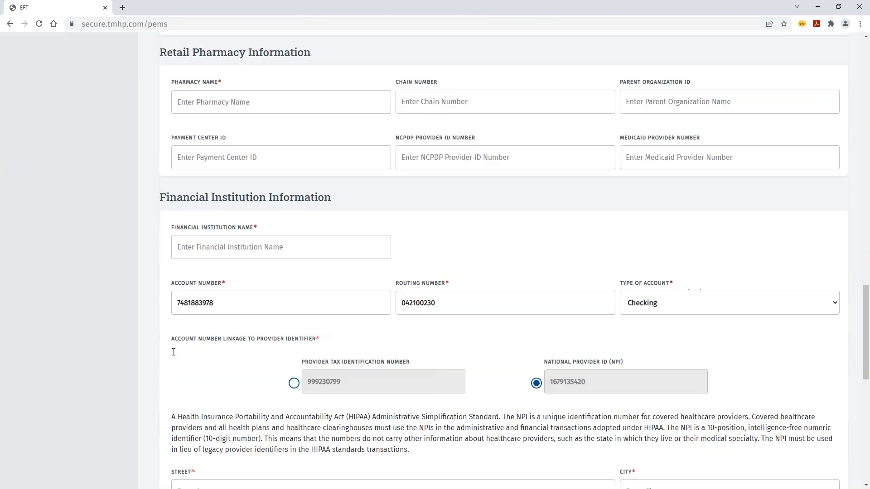
{"action": "scroll", "coordinate": [171, 358], "scroll_direction": "up", "scroll_amount": 6}
{"action": "scroll", "coordinate": [176, 349], "scroll_direction": "up", "scroll_amount": 15}
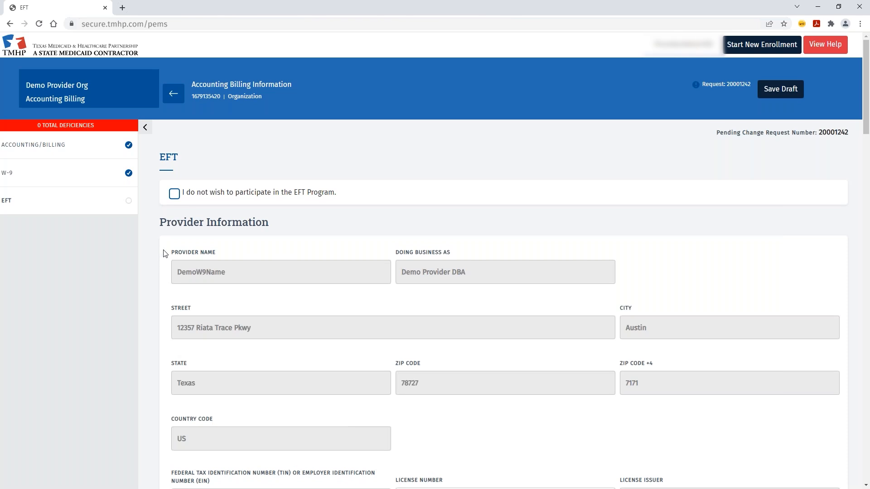
{"action": "left_click", "coordinate": [174, 193]}
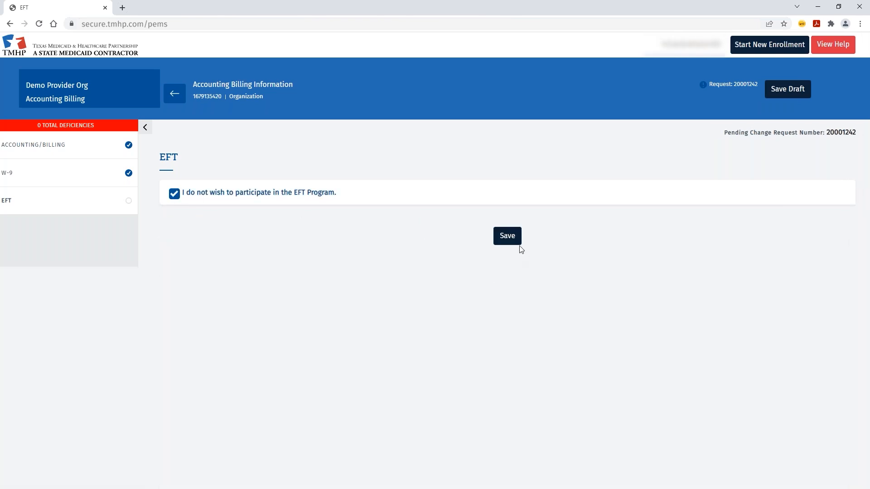
{"action": "left_click", "coordinate": [507, 235]}
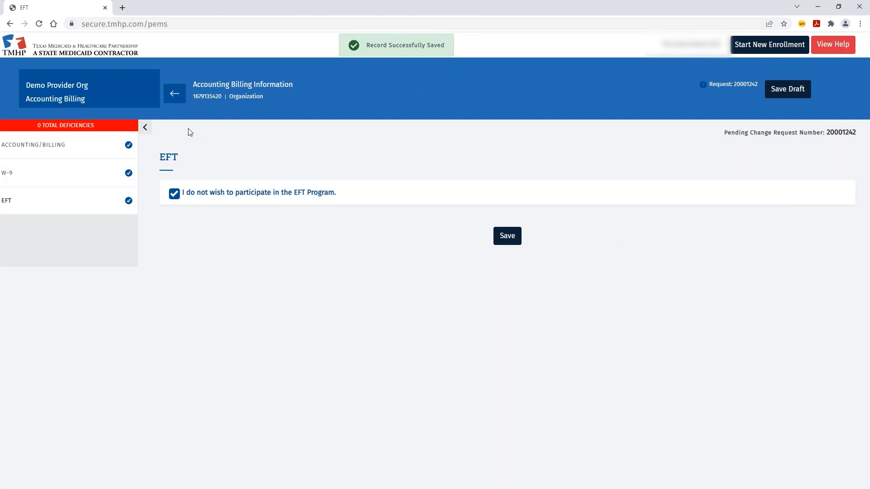
{"action": "left_click", "coordinate": [176, 97]}
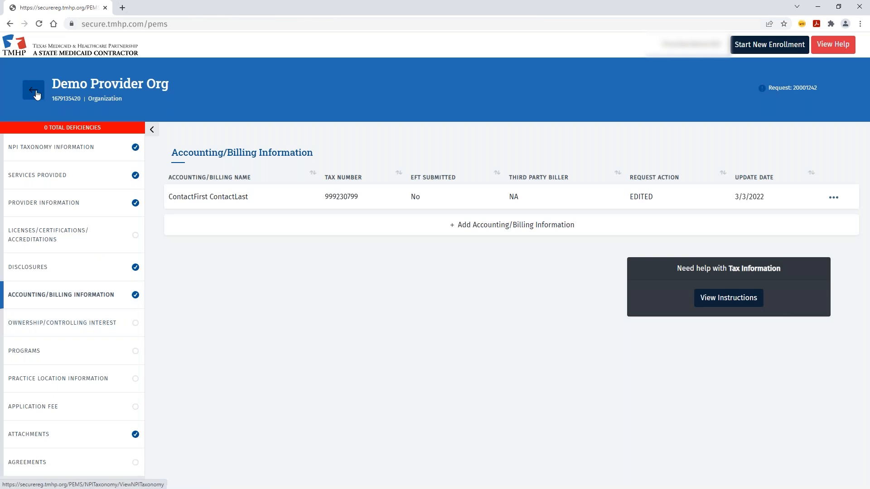
- Answer No to the creditor, 5 percent, ownership-change, bankruptcy and family-transfer ownership questions
{"action": "left_click", "coordinate": [78, 318]}
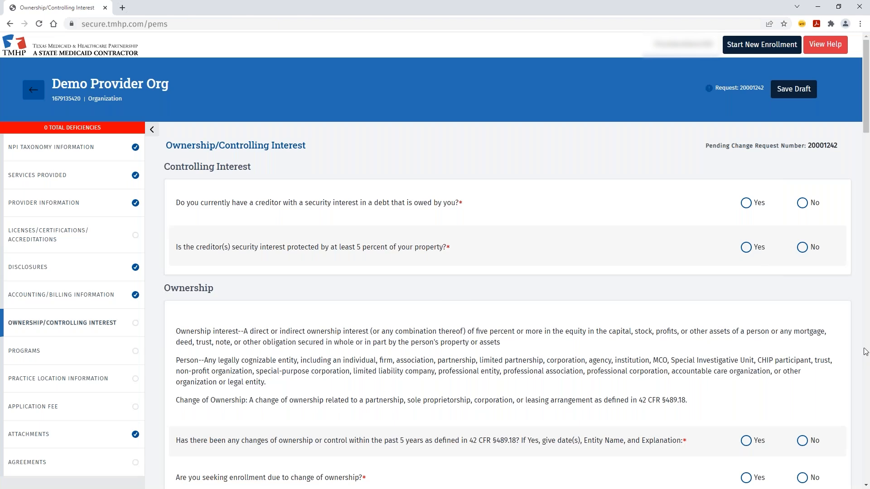
{"action": "left_click", "coordinate": [802, 203]}
{"action": "left_click", "coordinate": [804, 247]}
{"action": "scroll", "coordinate": [810, 281], "scroll_direction": "down", "scroll_amount": 4}
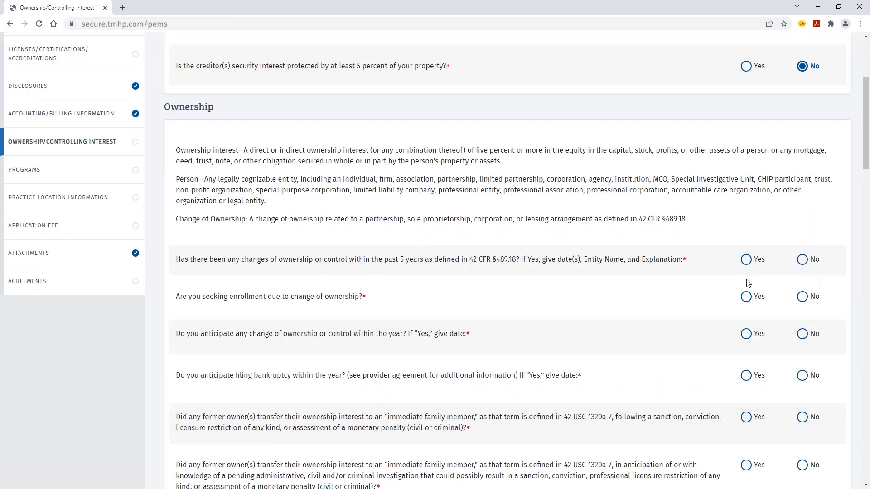
{"action": "left_click", "coordinate": [746, 260]}
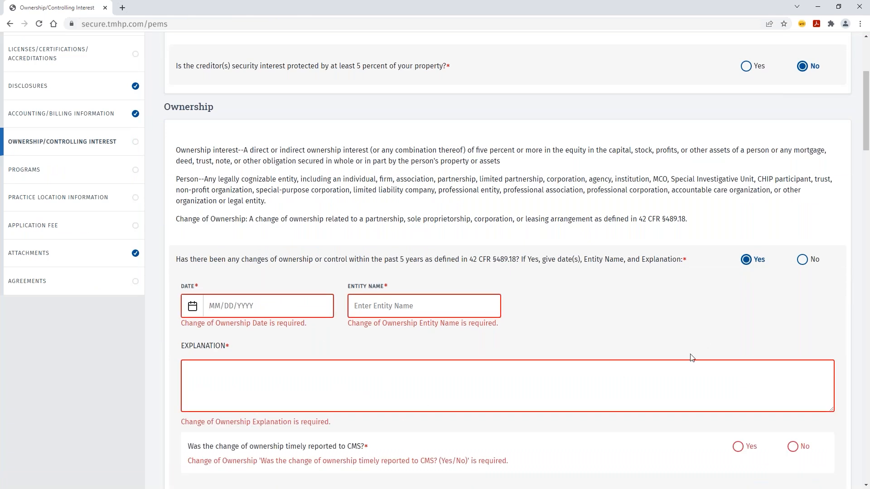
{"action": "left_click", "coordinate": [802, 260]}
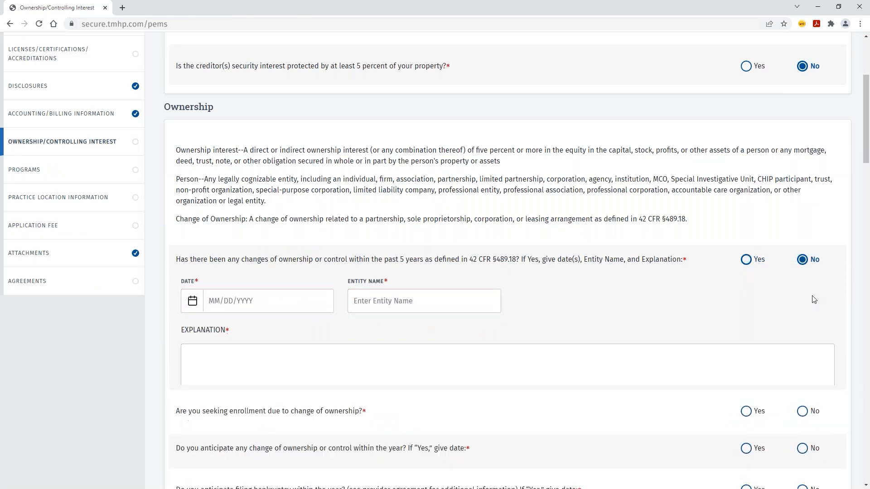
{"action": "scroll", "coordinate": [806, 272], "scroll_direction": "down", "scroll_amount": 3}
{"action": "left_click", "coordinate": [803, 161]}
{"action": "left_click", "coordinate": [803, 198]}
{"action": "left_click", "coordinate": [802, 239]}
{"action": "left_click", "coordinate": [803, 282]}
{"action": "left_click", "coordinate": [802, 329]}
{"action": "left_click", "coordinate": [802, 428]}
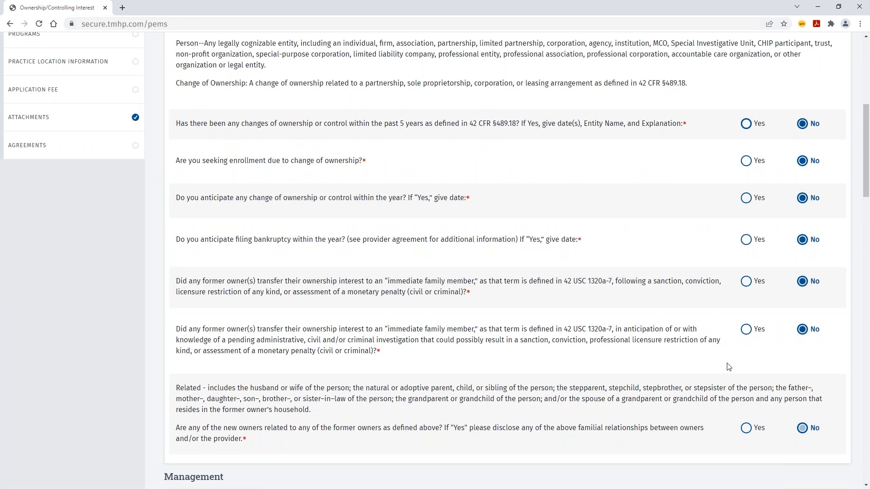
- Answer No to the management, sanctioned, convicted and chain affiliation questions, then open the principal's record
{"action": "scroll", "coordinate": [804, 362], "scroll_direction": "down", "scroll_amount": 5}
{"action": "left_click", "coordinate": [802, 286]}
{"action": "left_click", "coordinate": [802, 377]}
{"action": "left_click", "coordinate": [802, 450]}
{"action": "left_click", "coordinate": [802, 472]}
{"action": "scroll", "coordinate": [802, 472], "scroll_direction": "down", "scroll_amount": 14}
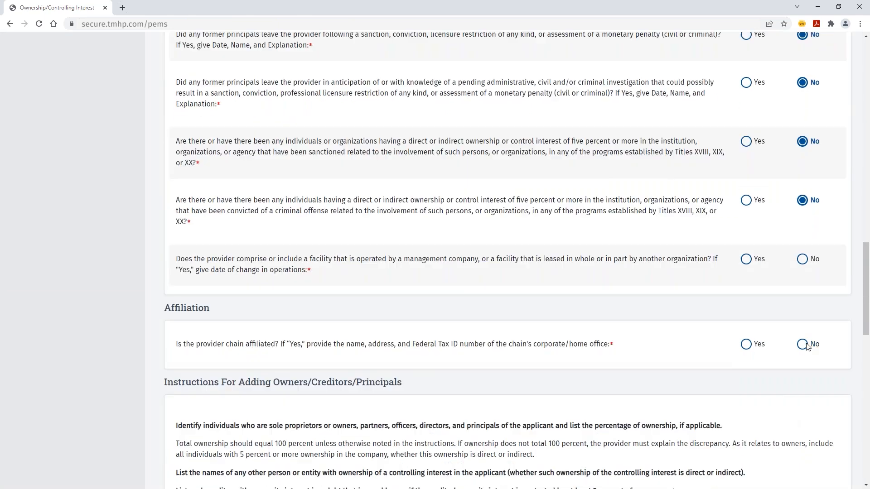
{"action": "scroll", "coordinate": [355, 230], "scroll_direction": "up", "scroll_amount": 1}
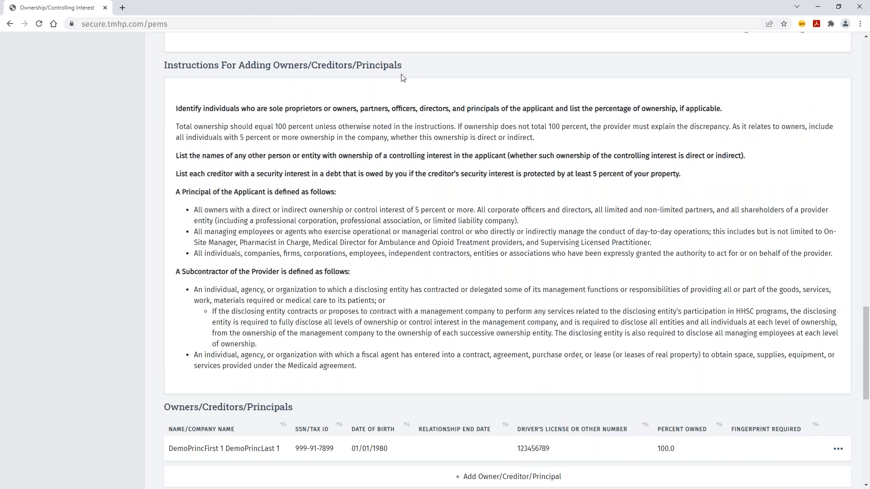
{"action": "scroll", "coordinate": [473, 255], "scroll_direction": "down", "scroll_amount": 3}
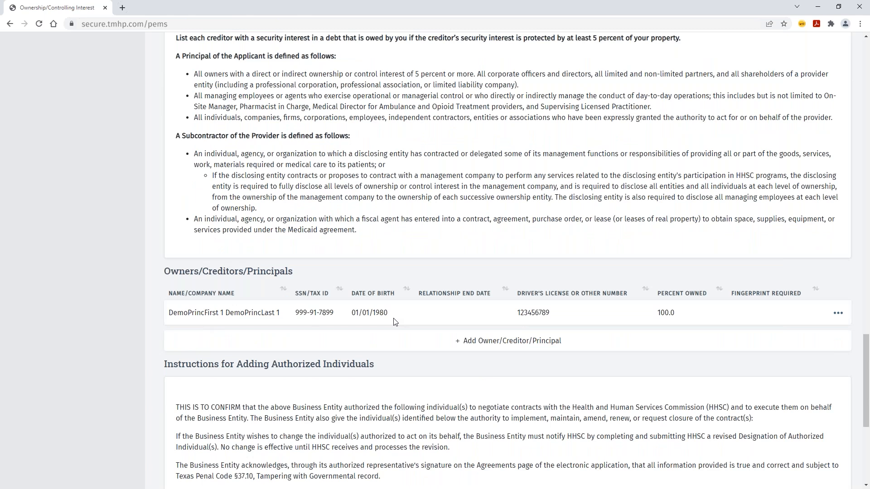
{"action": "left_click", "coordinate": [838, 314]}
{"action": "left_click", "coordinate": [765, 335]}
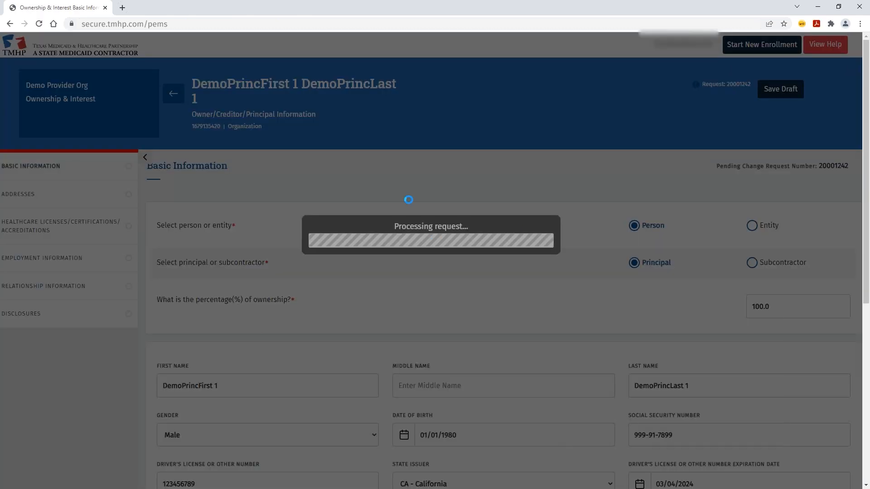
- Save the principal's Basic Information and continue to their Addresses page
{"action": "scroll", "coordinate": [362, 219], "scroll_direction": "down", "scroll_amount": 3}
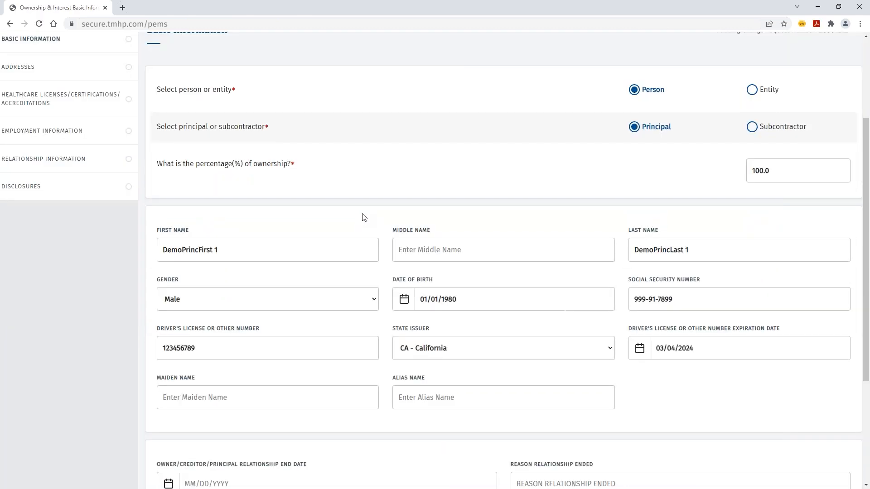
{"action": "scroll", "coordinate": [363, 214], "scroll_direction": "down", "scroll_amount": 4}
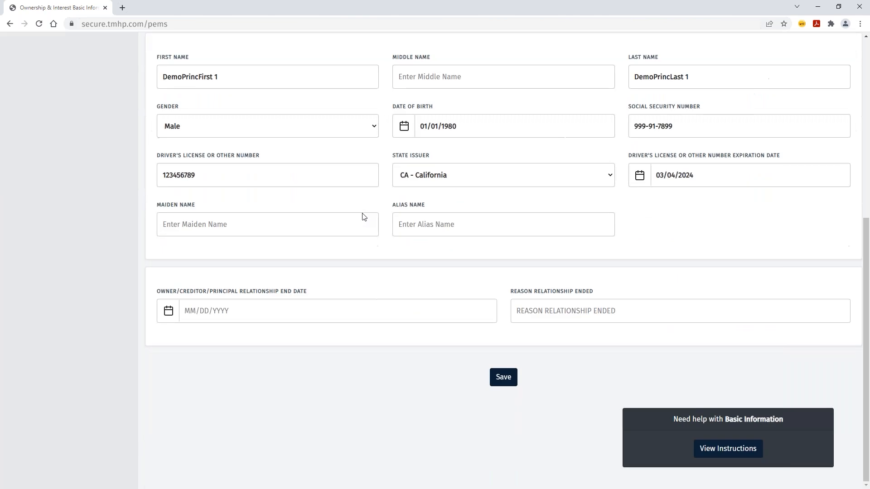
{"action": "left_click", "coordinate": [502, 382]}
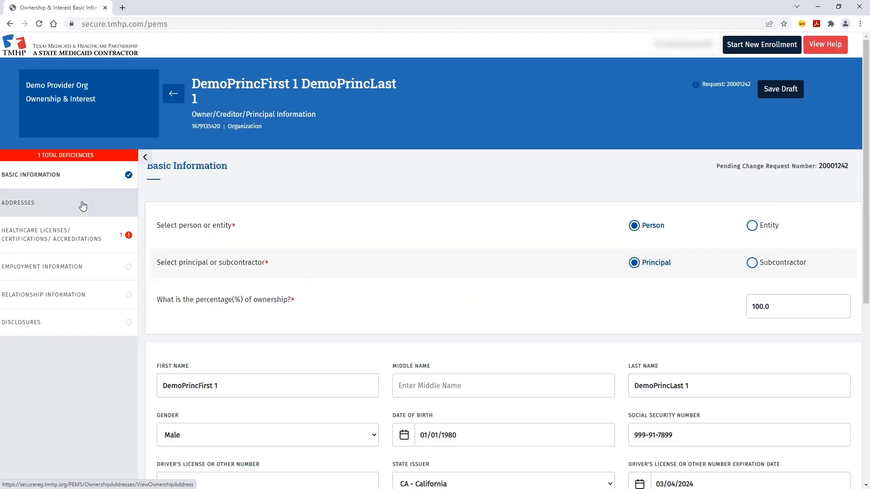
{"action": "left_click", "coordinate": [82, 203]}
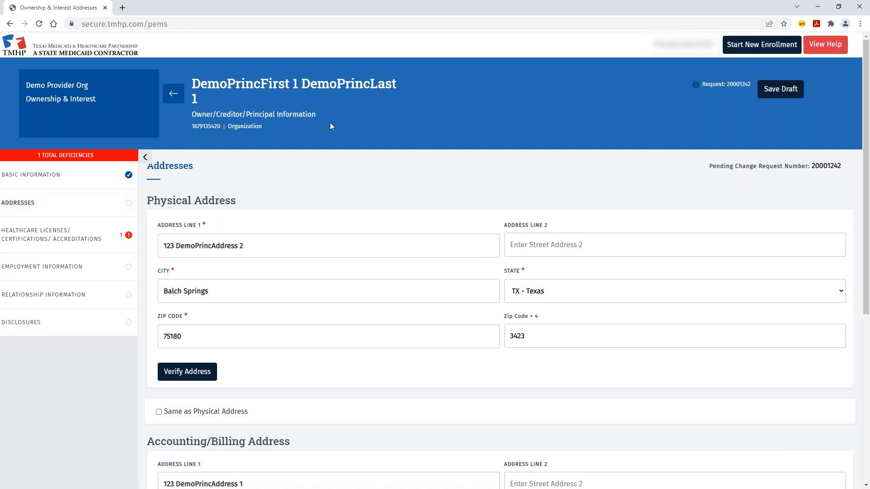
- Replace the principal's physical street address, city Austin and zip, then verify the address
{"action": "left_click", "coordinate": [195, 372]}
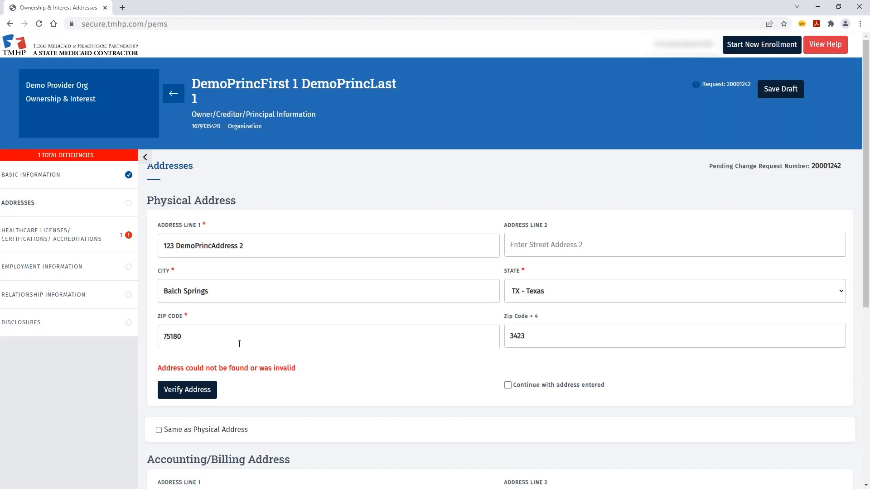
{"action": "left_click_drag", "start_coordinate": [245, 245], "coordinate": [151, 243]}
{"action": "type", "text": "12357 B"}
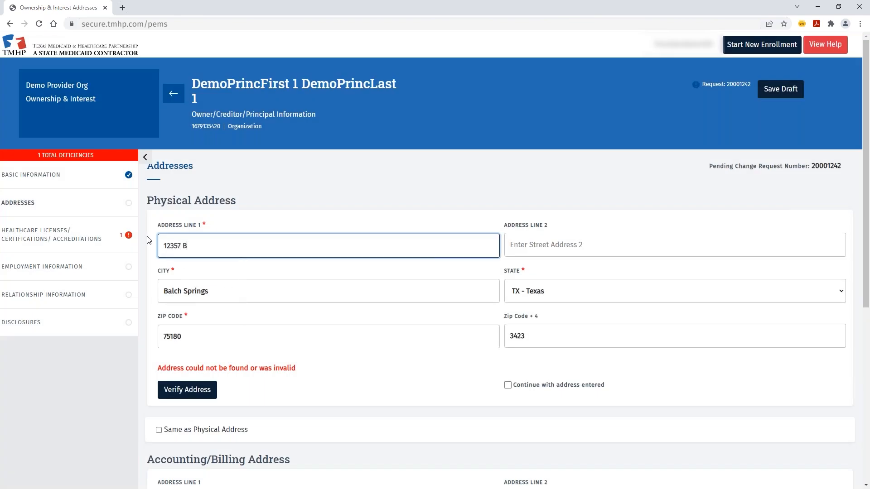
{"action": "type", "text": " Riata Trace Pkwy"}
{"action": "key", "text": "Tab"}
{"action": "type", "text": "Austin"}
{"action": "key", "text": "Tab"}
{"action": "key", "text": "Tab"}
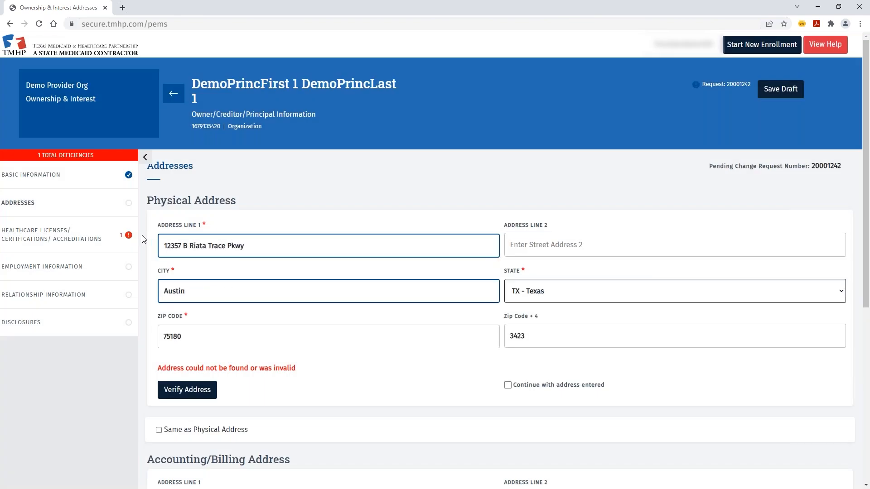
{"action": "type", "text": "78727"}
{"action": "left_click", "coordinate": [213, 390]}
- Make the billing address the same as the physical address and save the addresses
{"action": "scroll", "coordinate": [223, 307], "scroll_direction": "down", "scroll_amount": 3}
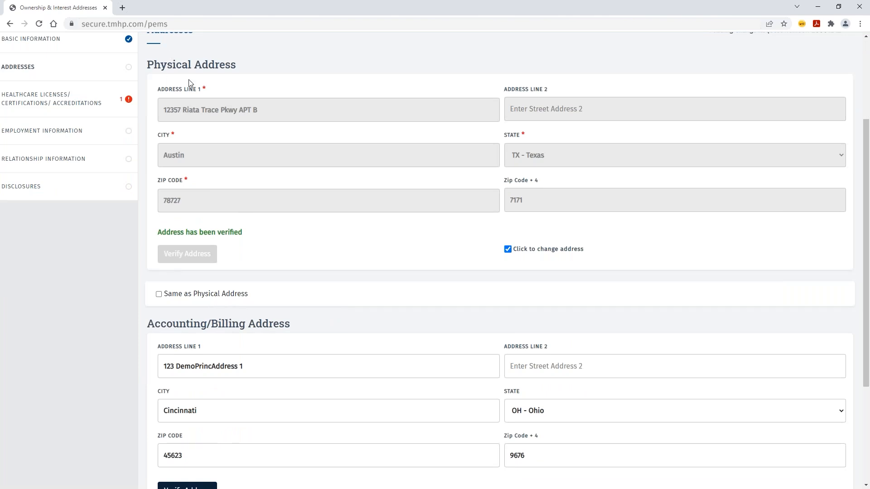
{"action": "left_click", "coordinate": [159, 294]}
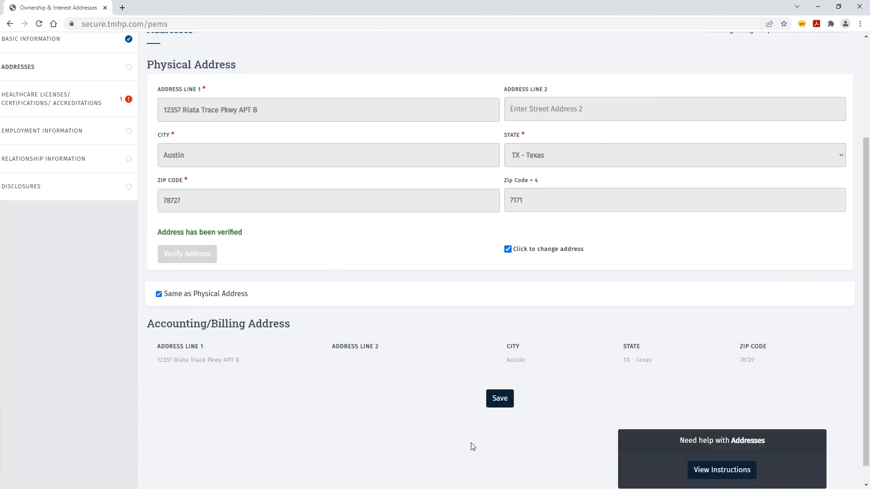
{"action": "left_click", "coordinate": [504, 398]}
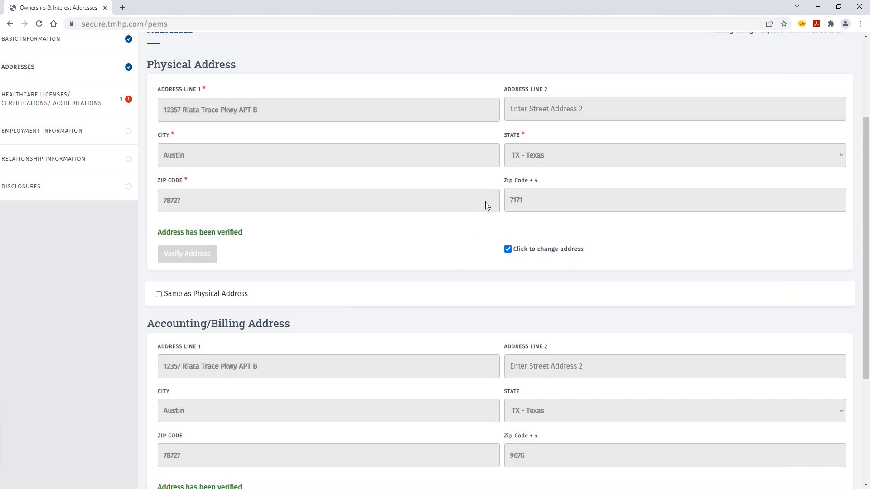
{"action": "scroll", "coordinate": [486, 205], "scroll_direction": "down", "scroll_amount": 4}
{"action": "scroll", "coordinate": [348, 298], "scroll_direction": "up", "scroll_amount": 6}
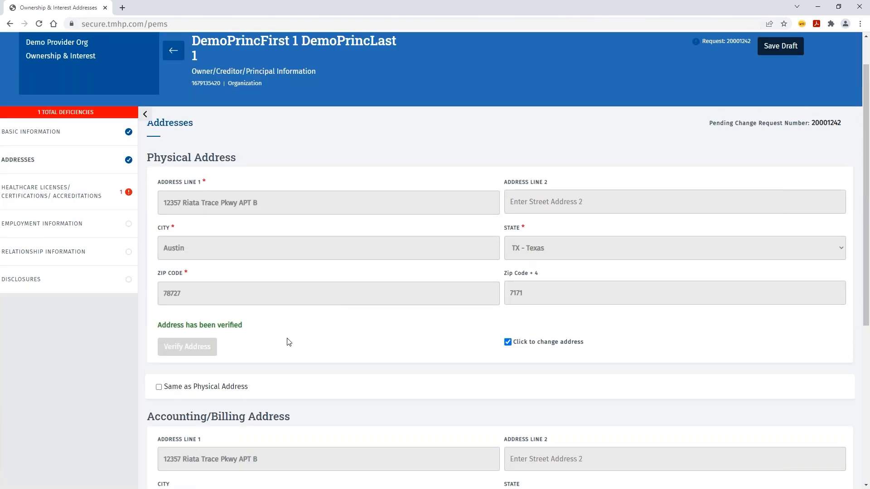
- Edit the Texas Medical Board license to change its expiration year to 2023
{"action": "left_click", "coordinate": [78, 196]}
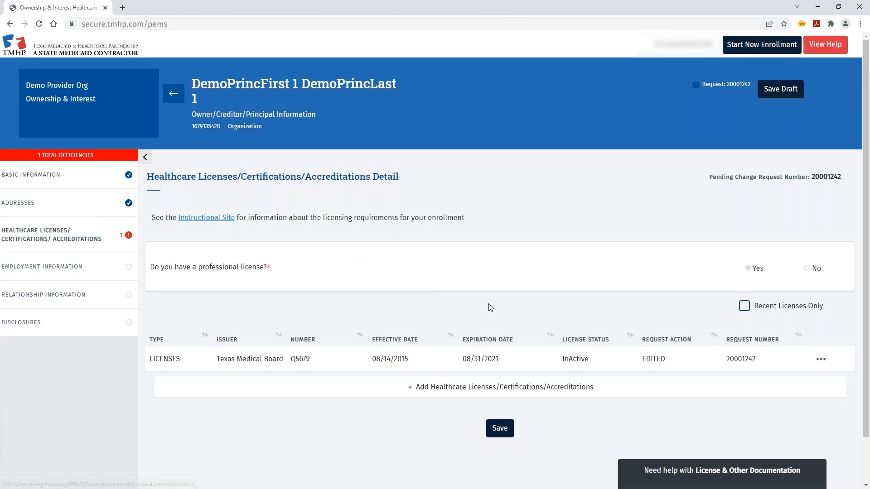
{"action": "left_click", "coordinate": [822, 360]}
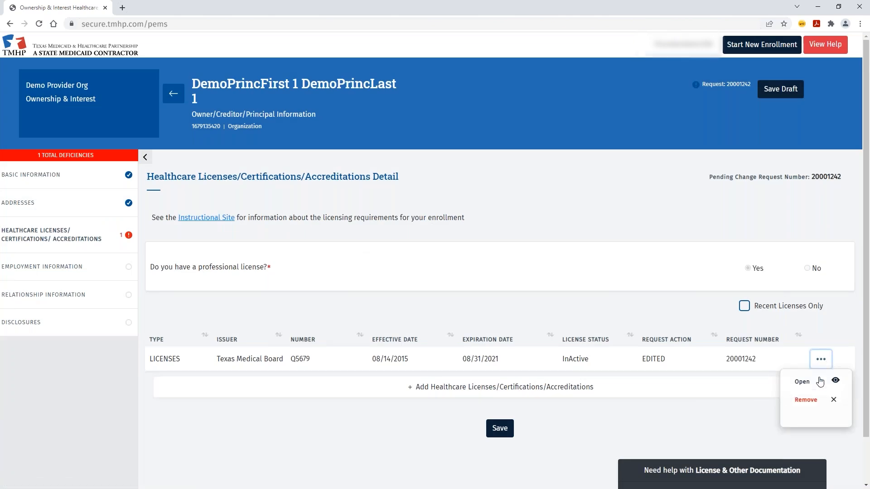
{"action": "left_click", "coordinate": [823, 379]}
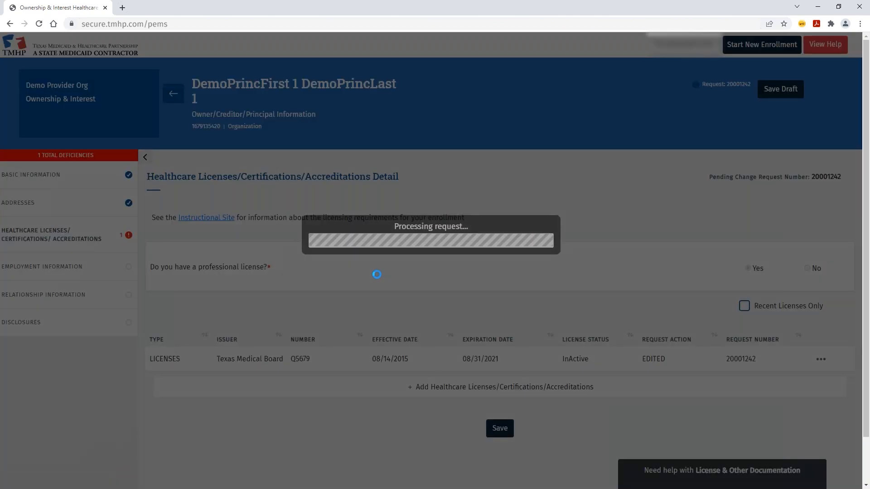
{"action": "left_click", "coordinate": [414, 351]}
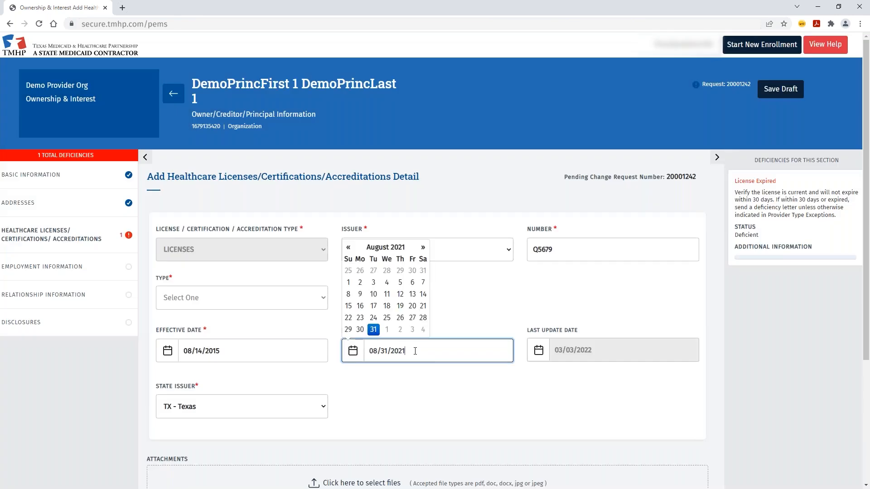
{"action": "key", "text": "BackSpace"}
{"action": "type", "text": "3"}
{"action": "left_click", "coordinate": [412, 433]}
{"action": "scroll", "coordinate": [411, 373], "scroll_direction": "down", "scroll_amount": 4}
{"action": "left_click", "coordinate": [429, 369]}
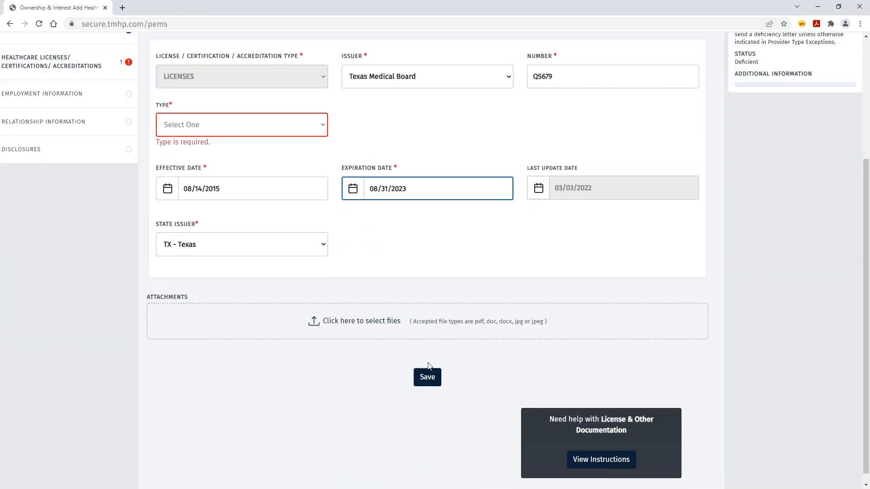
- Set the license type to Medical Doctor and save the license and licenses list
{"action": "left_click", "coordinate": [251, 127]}
{"action": "left_click", "coordinate": [204, 157]}
{"action": "left_click", "coordinate": [426, 365]}
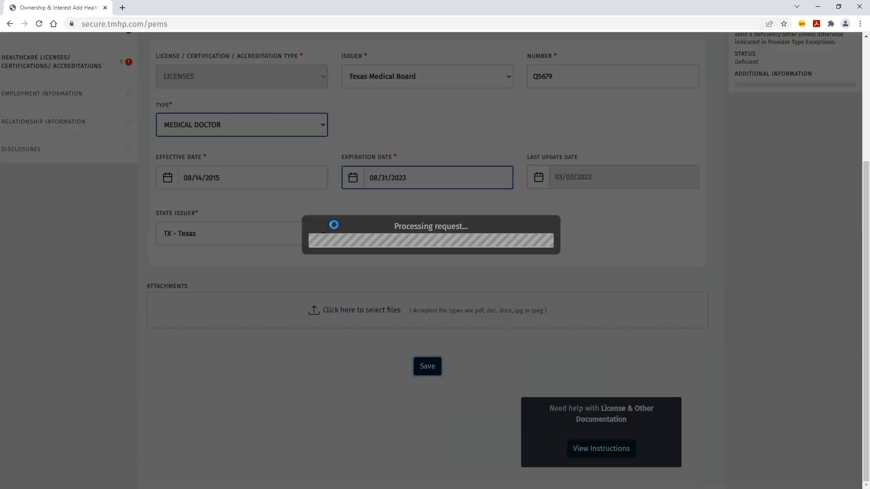
{"action": "left_click", "coordinate": [500, 424]}
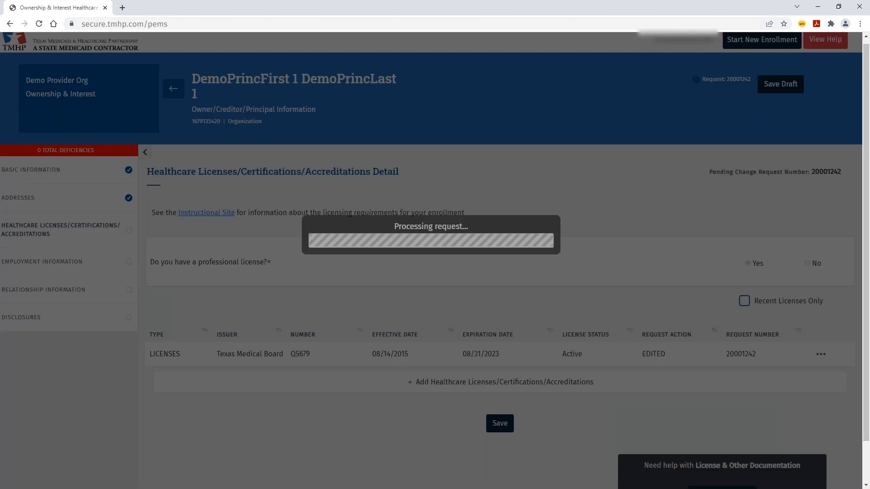
- Answer No to employment history with another provider and save it
{"action": "scroll", "coordinate": [502, 374], "scroll_direction": "down", "scroll_amount": 2}
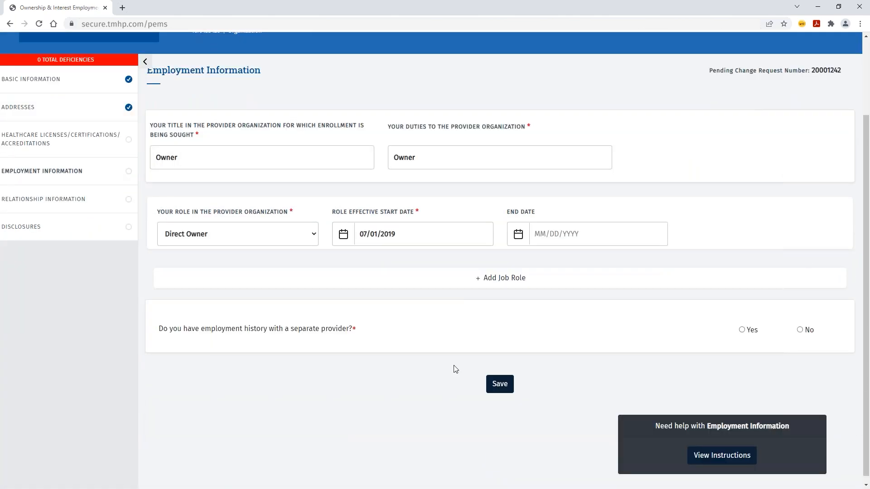
{"action": "left_click", "coordinate": [800, 330]}
{"action": "left_click", "coordinate": [499, 385]}
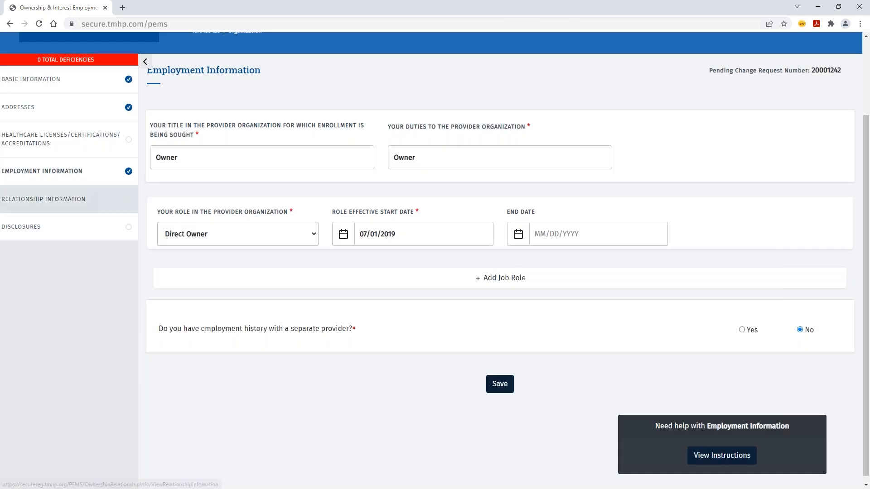
- Answer No to relationship with a separate provider, save it, and go to Disclosures
{"action": "left_click", "coordinate": [43, 200]}
{"action": "left_click", "coordinate": [814, 230]}
{"action": "left_click", "coordinate": [503, 297]}
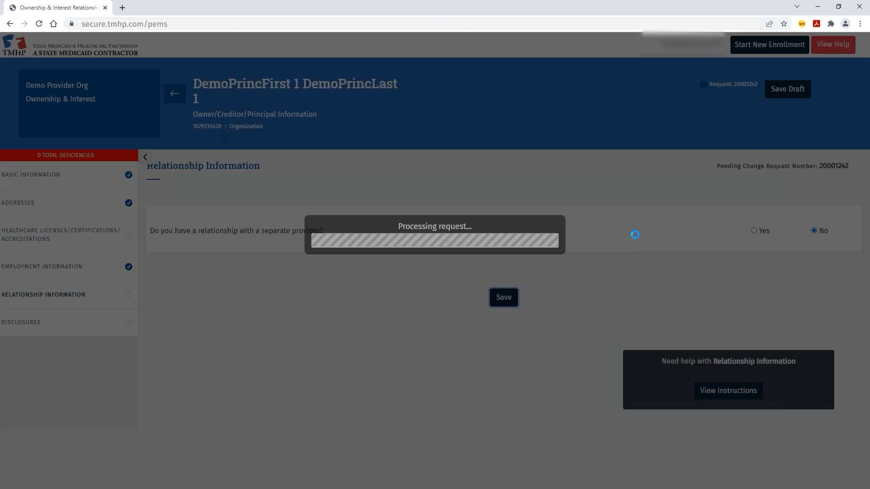
{"action": "left_click", "coordinate": [110, 324]}
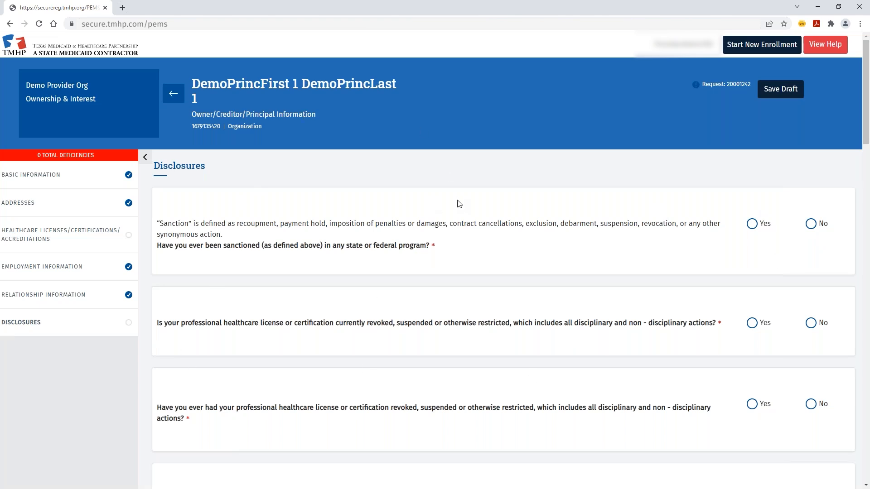
- Answer No to the sanction, license restriction, revocation, discipline, surrender and other enrollment questions
{"action": "left_click", "coordinate": [812, 223]}
{"action": "left_click", "coordinate": [811, 323]}
{"action": "scroll", "coordinate": [804, 312], "scroll_direction": "down", "scroll_amount": 3}
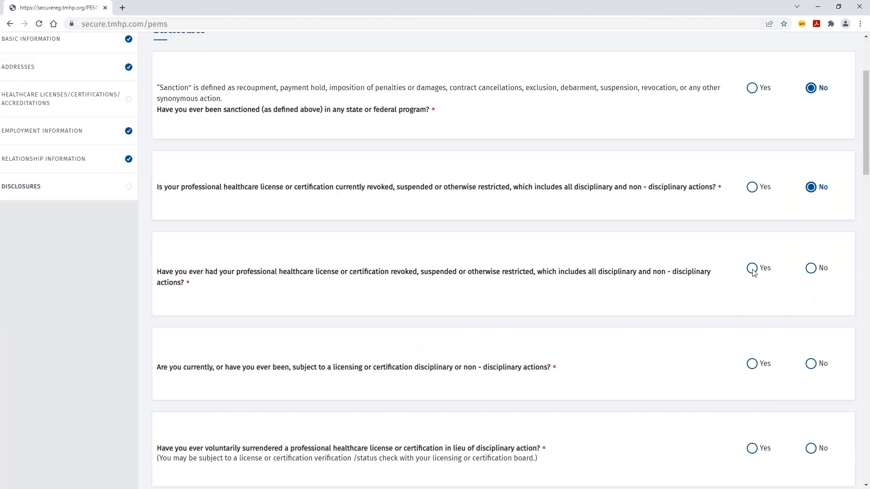
{"action": "left_click", "coordinate": [752, 269]}
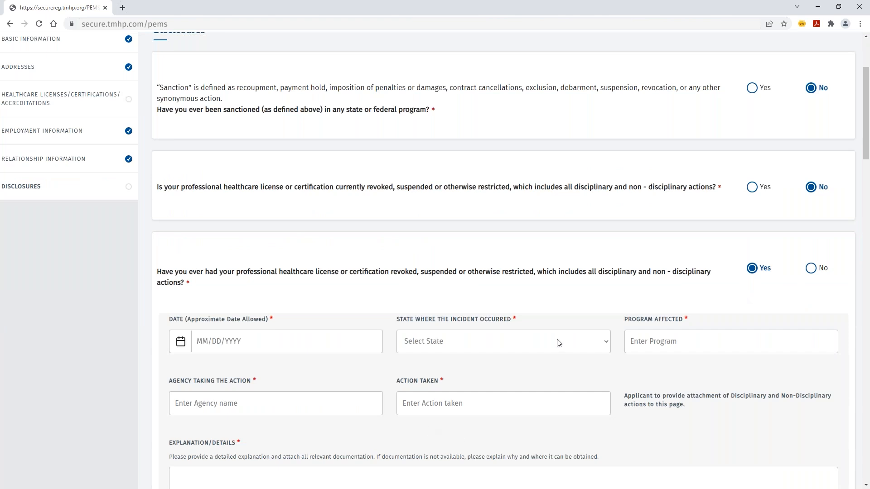
{"action": "left_click", "coordinate": [811, 269]}
{"action": "scroll", "coordinate": [816, 294], "scroll_direction": "down", "scroll_amount": 2}
{"action": "left_click", "coordinate": [812, 274]}
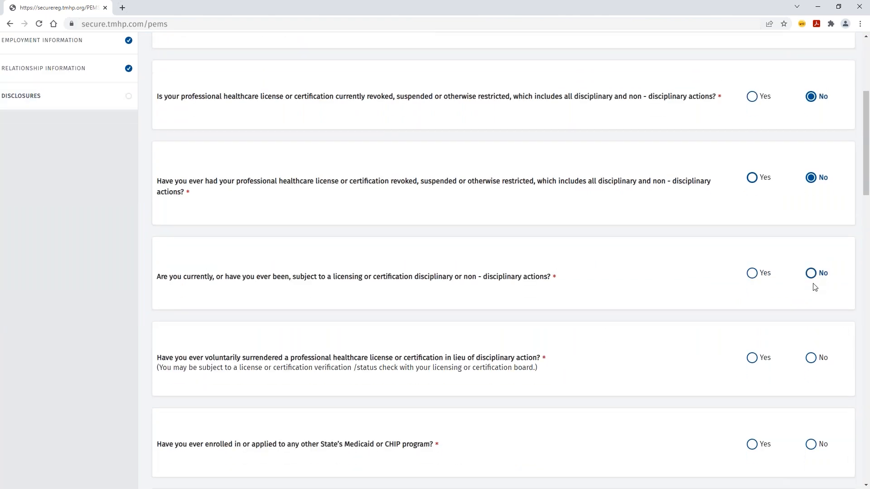
{"action": "left_click", "coordinate": [811, 358]}
{"action": "left_click", "coordinate": [812, 444]}
{"action": "scroll", "coordinate": [811, 390], "scroll_direction": "down", "scroll_amount": 5}
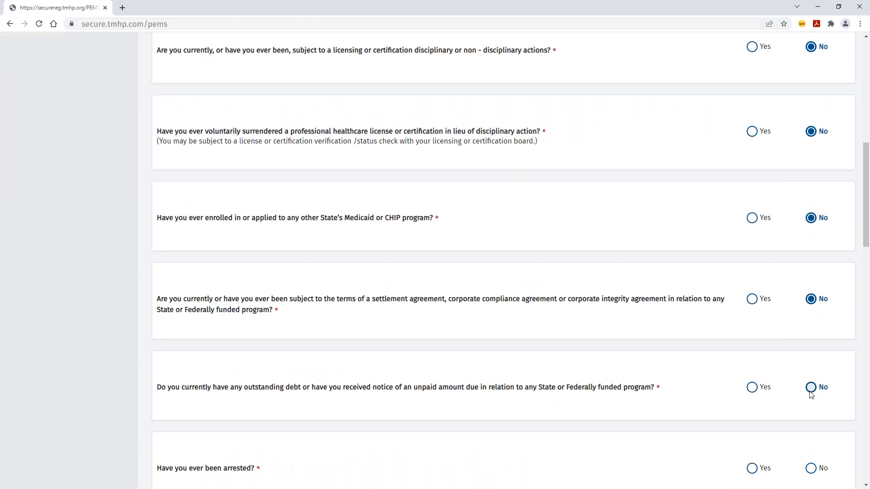
- Answer No to the debt, arrest, indictment, warrant, criminal charge, conviction and child support questions
{"action": "left_click", "coordinate": [811, 388]}
{"action": "left_click", "coordinate": [810, 468]}
{"action": "scroll", "coordinate": [813, 362], "scroll_direction": "down", "scroll_amount": 5}
{"action": "left_click", "coordinate": [811, 334]}
{"action": "left_click", "coordinate": [811, 426]}
{"action": "scroll", "coordinate": [806, 394], "scroll_direction": "down", "scroll_amount": 5}
{"action": "left_click", "coordinate": [811, 291]}
{"action": "left_click", "coordinate": [811, 365]}
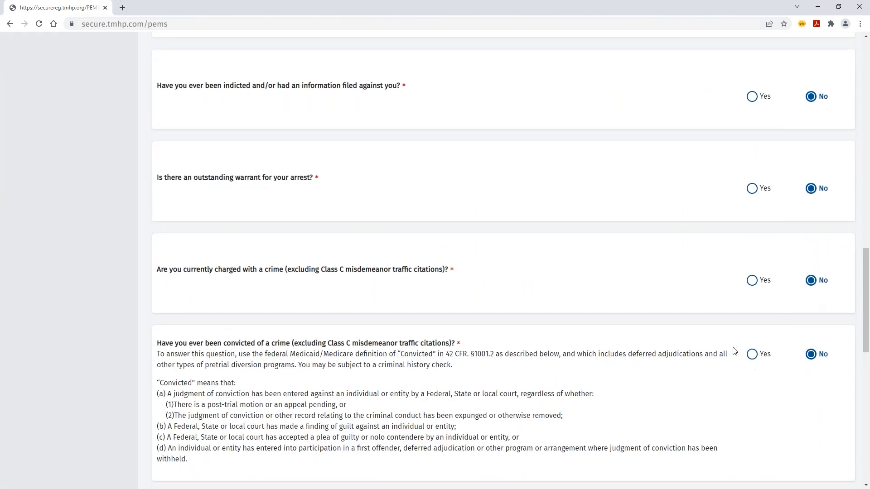
{"action": "scroll", "coordinate": [770, 294], "scroll_direction": "down", "scroll_amount": 5}
{"action": "left_click", "coordinate": [811, 225]}
{"action": "left_click", "coordinate": [811, 306]}
- Answer Yes to US citizenship, save and confirm the disclosures, and return to the change request
{"action": "left_click", "coordinate": [752, 385]}
{"action": "scroll", "coordinate": [752, 385], "scroll_direction": "down", "scroll_amount": 5}
{"action": "left_click", "coordinate": [510, 347]}
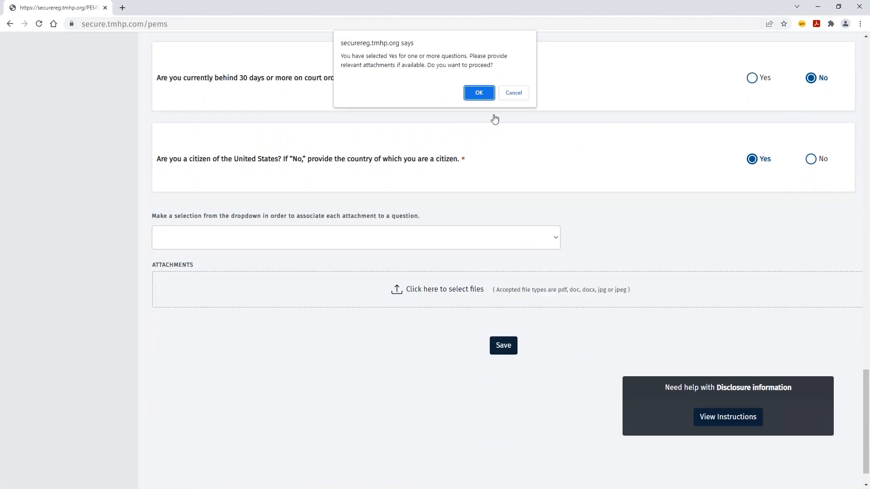
{"action": "key", "text": "Return"}
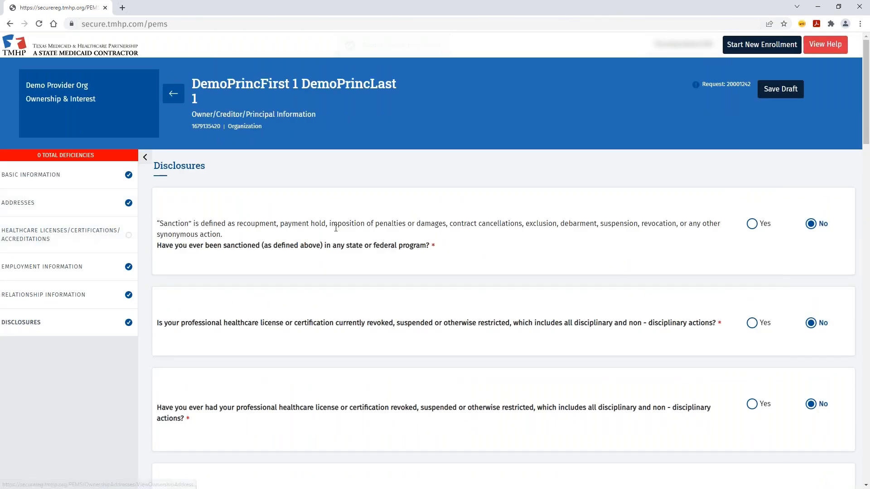
{"action": "left_click", "coordinate": [173, 94]}
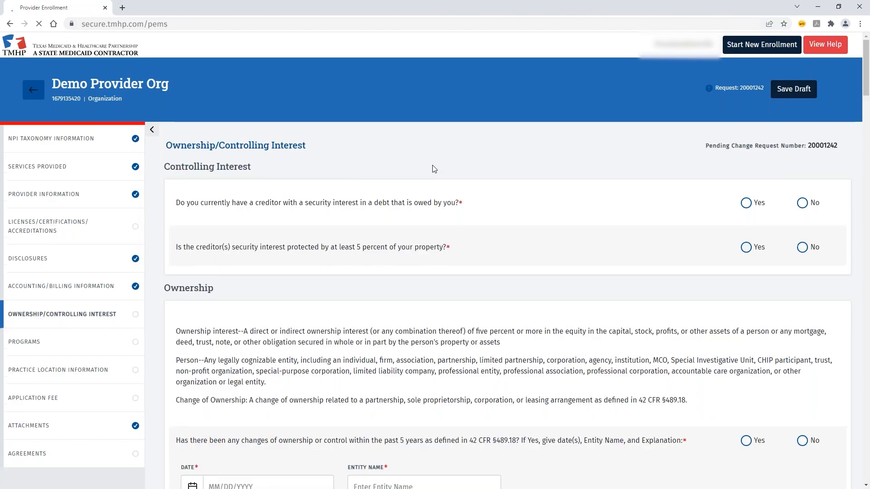
- Answer No to the security interest, ownership change, bankruptcy and family transfer after sanction questions
{"action": "left_click", "coordinate": [810, 202]}
{"action": "left_click", "coordinate": [811, 246]}
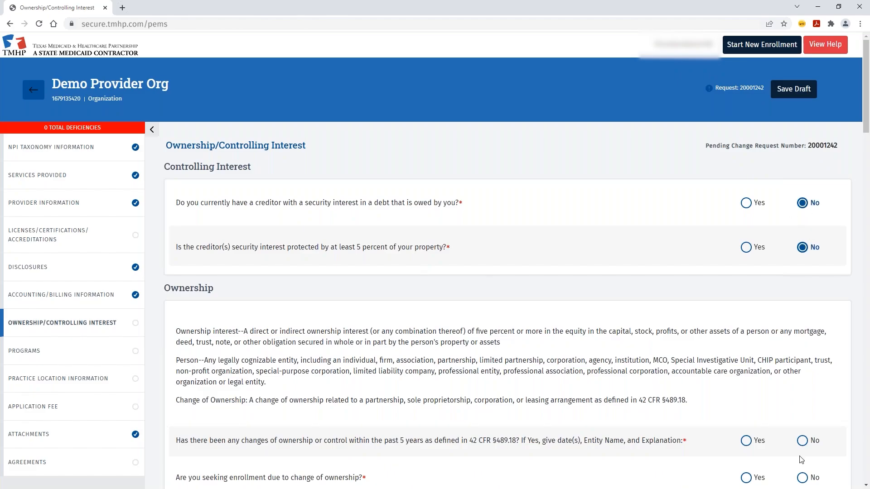
{"action": "scroll", "coordinate": [802, 460], "scroll_direction": "down", "scroll_amount": 3}
{"action": "scroll", "coordinate": [415, 252], "scroll_direction": "up", "scroll_amount": 3}
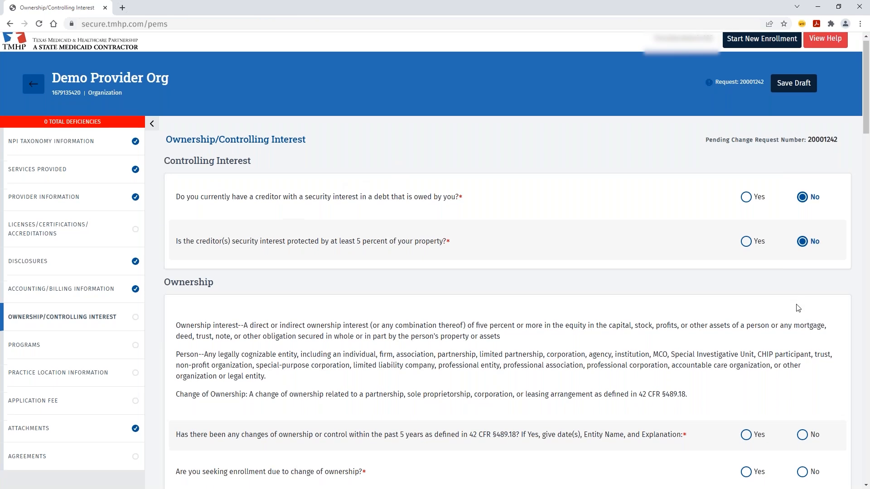
{"action": "scroll", "coordinate": [796, 362], "scroll_direction": "down", "scroll_amount": 3}
{"action": "left_click", "coordinate": [802, 304]}
{"action": "left_click", "coordinate": [803, 342]}
{"action": "left_click", "coordinate": [802, 379]}
{"action": "left_click", "coordinate": [802, 420]}
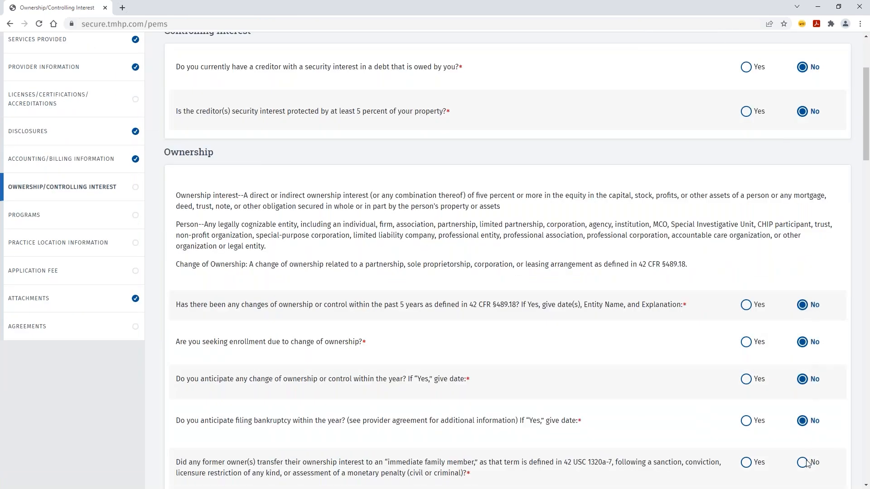
{"action": "left_click", "coordinate": [802, 462]}
{"action": "scroll", "coordinate": [788, 351], "scroll_direction": "down", "scroll_amount": 4}
- Answer No to the family transfer, related new owners, management company, staffing and principals change questions
{"action": "left_click", "coordinate": [803, 329]}
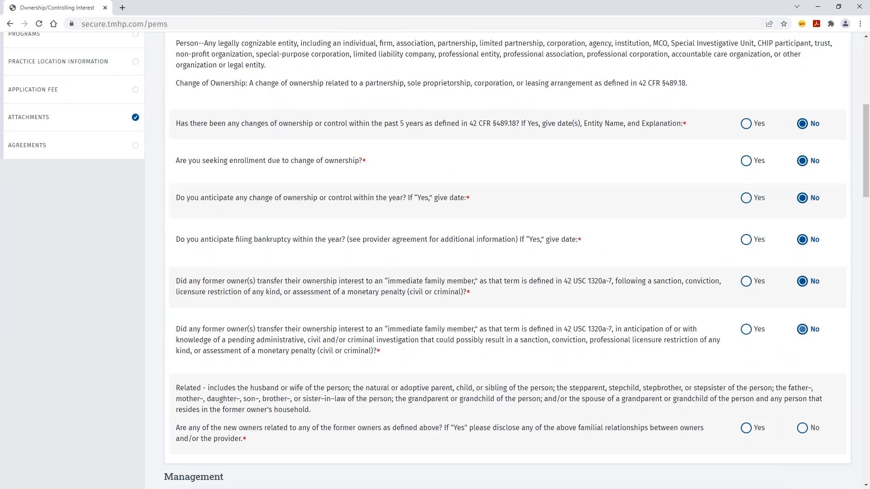
{"action": "left_click", "coordinate": [802, 428]}
{"action": "scroll", "coordinate": [802, 317], "scroll_direction": "down", "scroll_amount": 7}
{"action": "left_click", "coordinate": [802, 196]}
{"action": "left_click", "coordinate": [802, 286]}
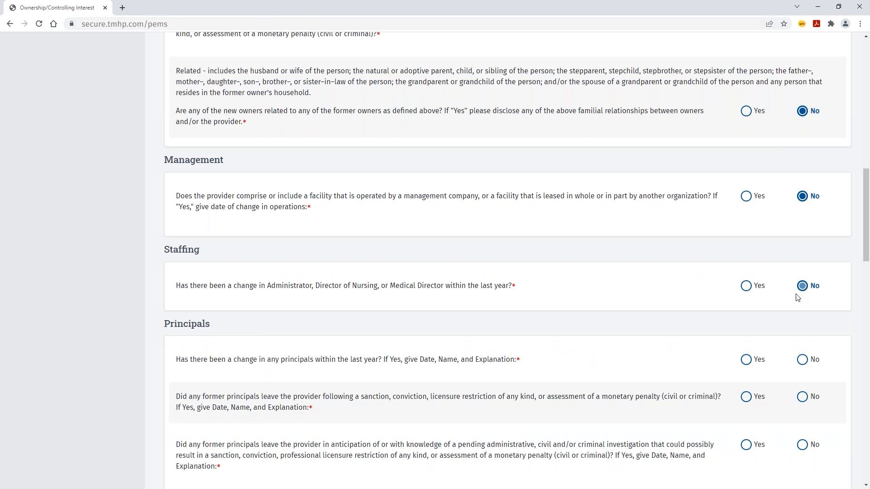
{"action": "left_click", "coordinate": [802, 360]}
{"action": "left_click", "coordinate": [802, 397]}
{"action": "left_click", "coordinate": [803, 445]}
- Answer No to sanctioned owners, convicted owners, management facility and chain affiliation, then save
{"action": "scroll", "coordinate": [750, 270], "scroll_direction": "down", "scroll_amount": 5}
{"action": "left_click", "coordinate": [803, 277]}
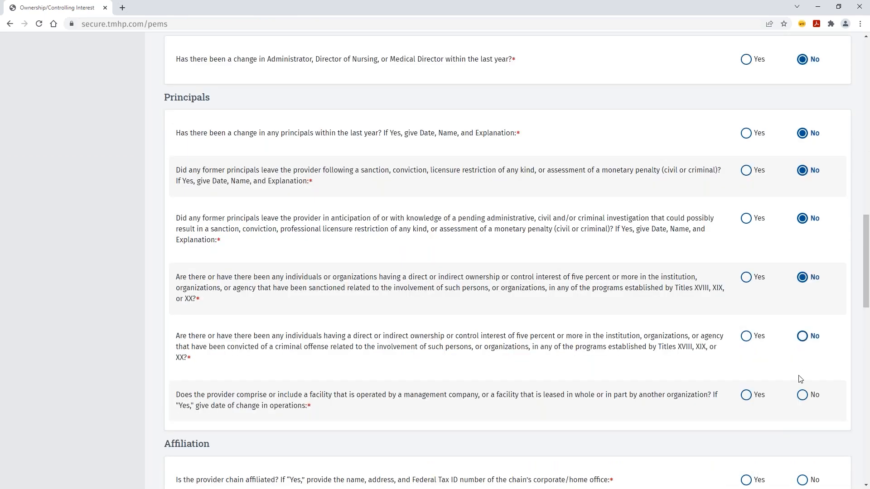
{"action": "left_click", "coordinate": [802, 336]}
{"action": "left_click", "coordinate": [802, 394]}
{"action": "scroll", "coordinate": [773, 324], "scroll_direction": "down", "scroll_amount": 5}
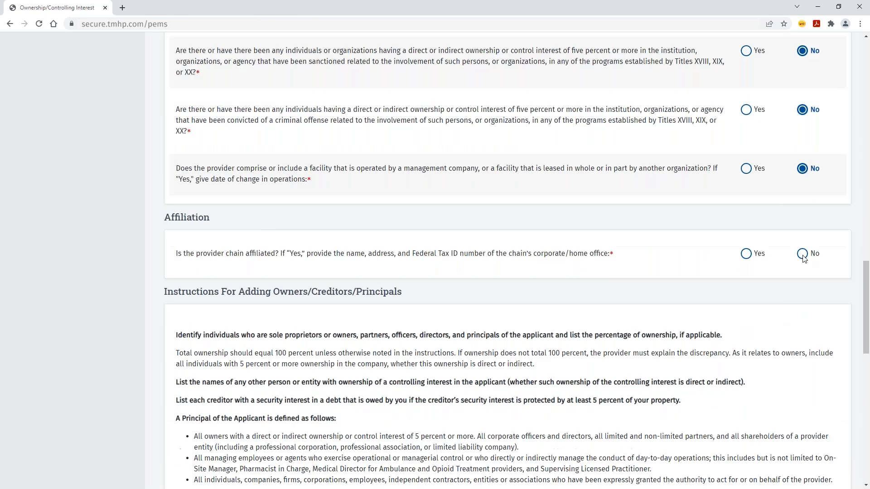
{"action": "left_click", "coordinate": [802, 255]}
{"action": "scroll", "coordinate": [729, 284], "scroll_direction": "down", "scroll_amount": 5}
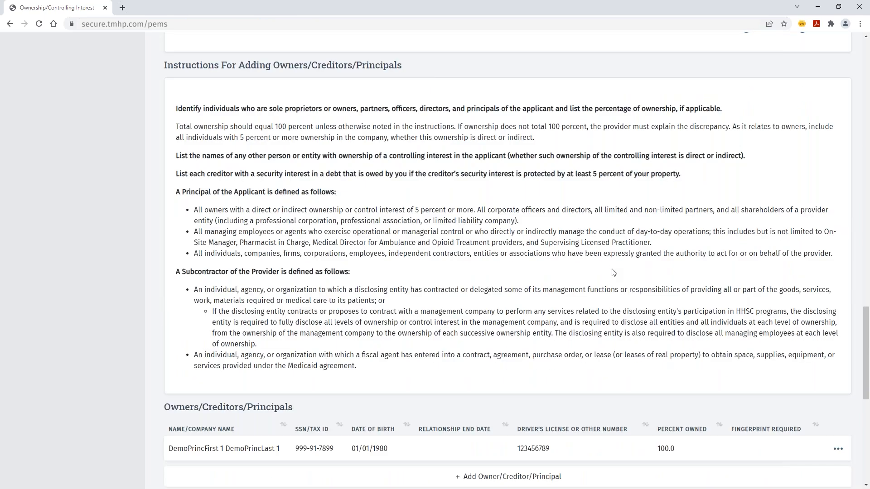
{"action": "scroll", "coordinate": [657, 272], "scroll_direction": "down", "scroll_amount": 4}
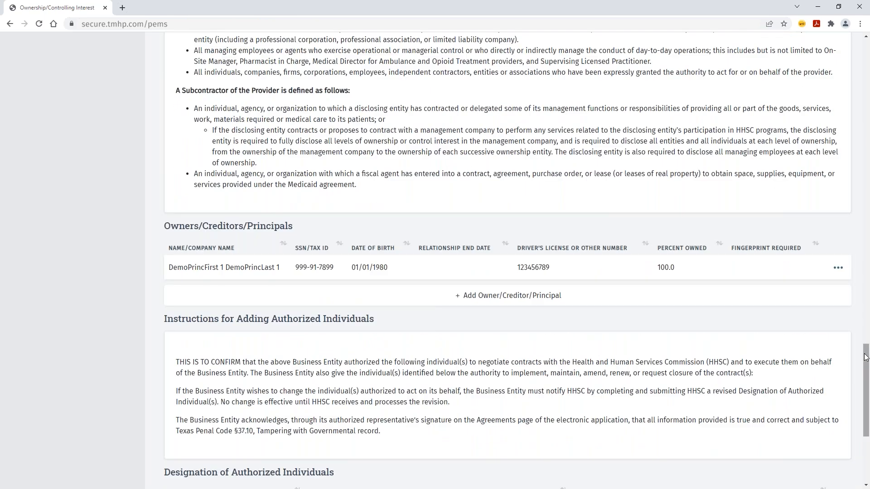
{"action": "scroll", "coordinate": [680, 398], "scroll_direction": "down", "scroll_amount": 3}
{"action": "left_click", "coordinate": [509, 433]}
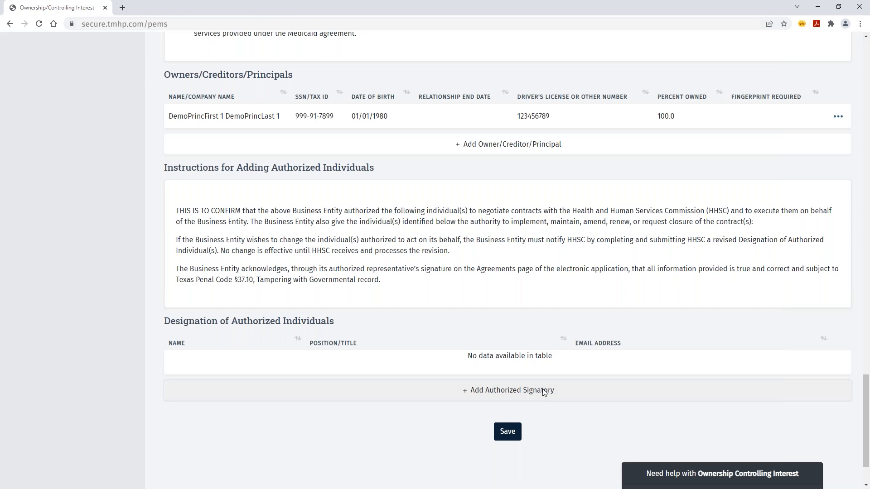
- Add the listed principal as authorized signatory with their e-mail address and save the ownership designations
{"action": "left_click", "coordinate": [529, 392]}
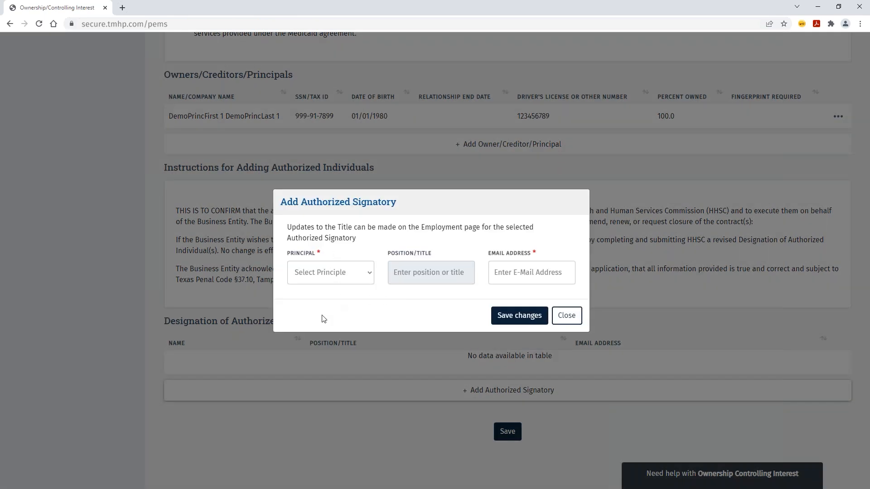
{"action": "left_click", "coordinate": [370, 276]}
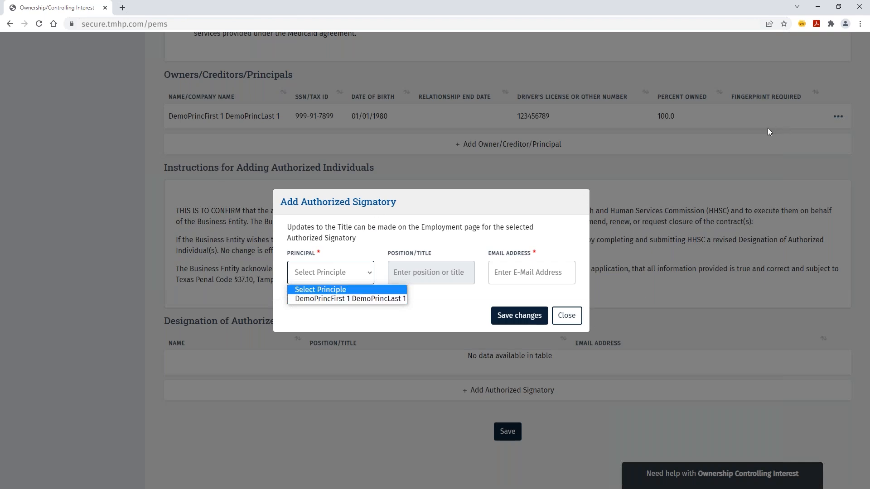
{"action": "left_click", "coordinate": [350, 299]}
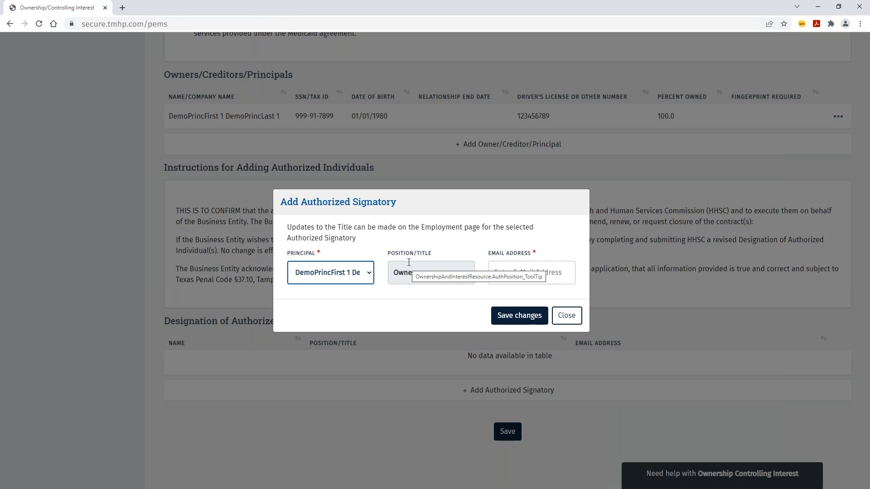
{"action": "left_click", "coordinate": [508, 277]}
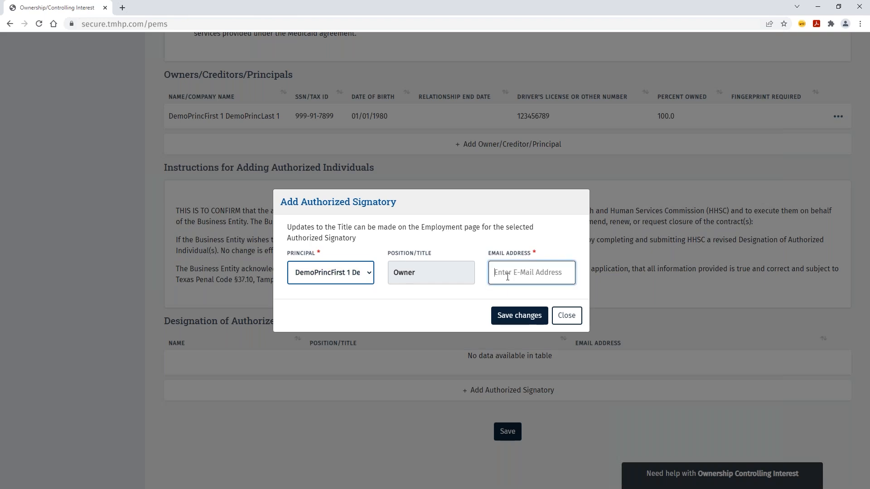
{"action": "type", "text": "demo@tmhp.com"}
{"action": "left_click", "coordinate": [508, 314]}
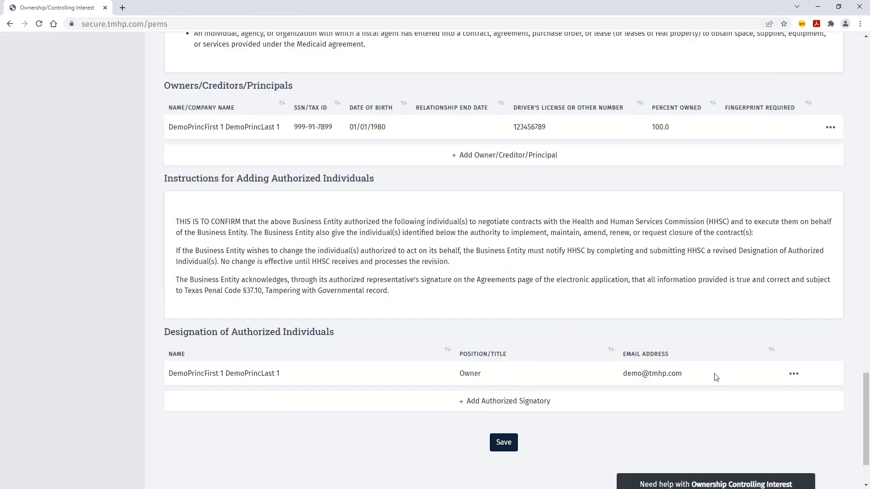
{"action": "left_click", "coordinate": [503, 442]}
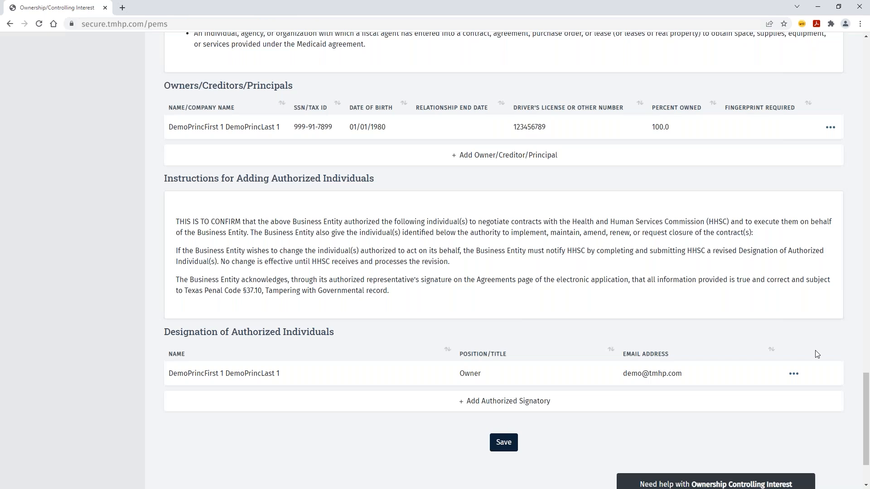
{"action": "left_click_drag", "start_coordinate": [865, 405], "coordinate": [865, 99]}
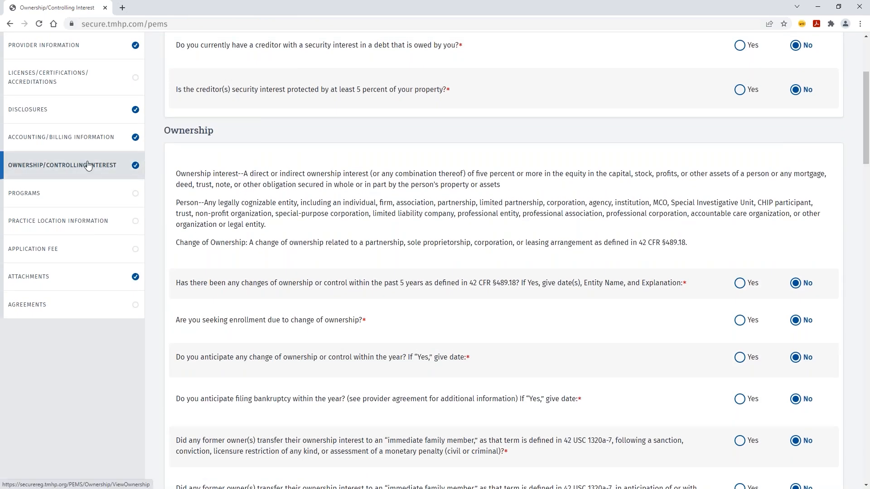
- Answer No for CCP, Texas Health Steps Dental and Medical, Acute Care Case Management and both CSHCN programs
{"action": "left_click", "coordinate": [67, 196]}
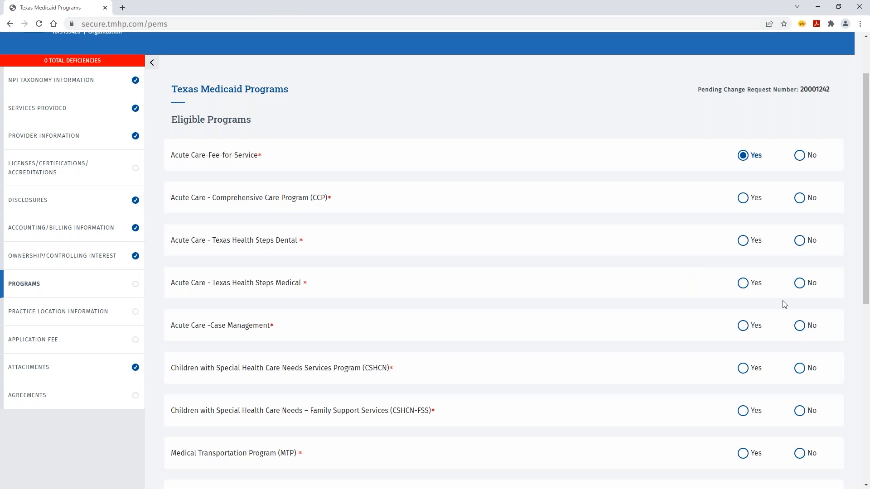
{"action": "left_click", "coordinate": [799, 199]}
{"action": "left_click", "coordinate": [800, 242]}
{"action": "left_click", "coordinate": [800, 284]}
{"action": "left_click", "coordinate": [801, 328]}
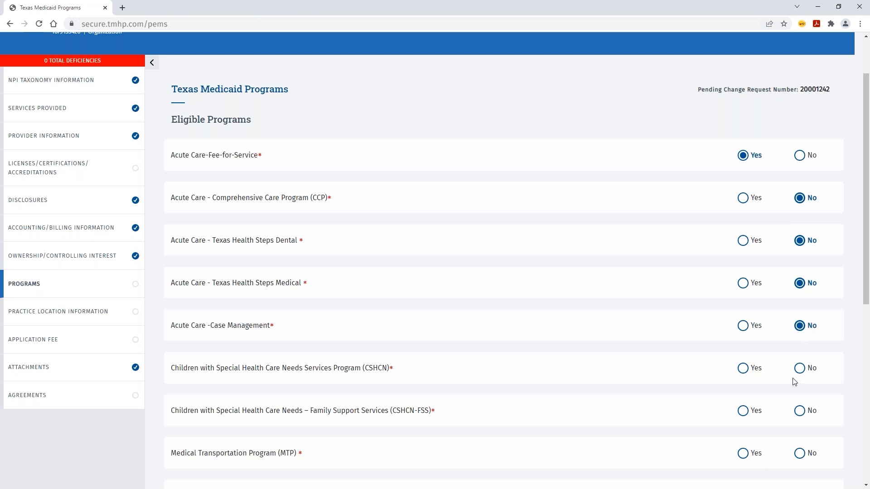
{"action": "left_click", "coordinate": [799, 368]}
{"action": "left_click", "coordinate": [799, 411]}
- Answer No for Medical Transportation, Long Term Care, Pharmacy, LTSS, Kidney Health Care and CHIP, then save
{"action": "left_click", "coordinate": [800, 272]}
{"action": "left_click", "coordinate": [799, 315]}
{"action": "left_click", "coordinate": [799, 357]}
{"action": "left_click", "coordinate": [800, 400]}
{"action": "left_click", "coordinate": [799, 442]}
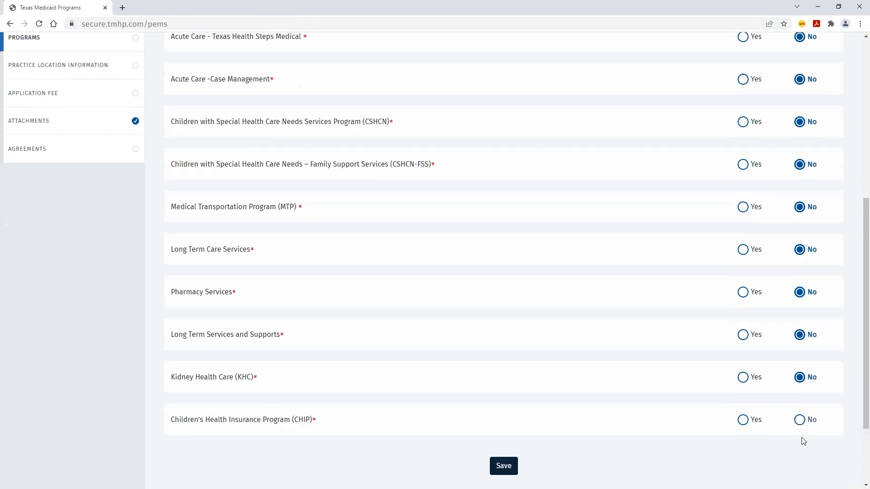
{"action": "left_click", "coordinate": [799, 419]}
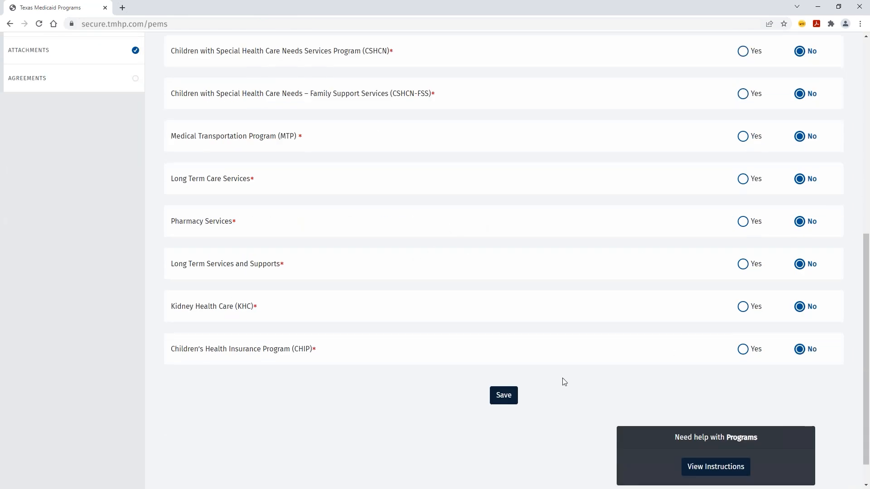
{"action": "left_click", "coordinate": [516, 396]}
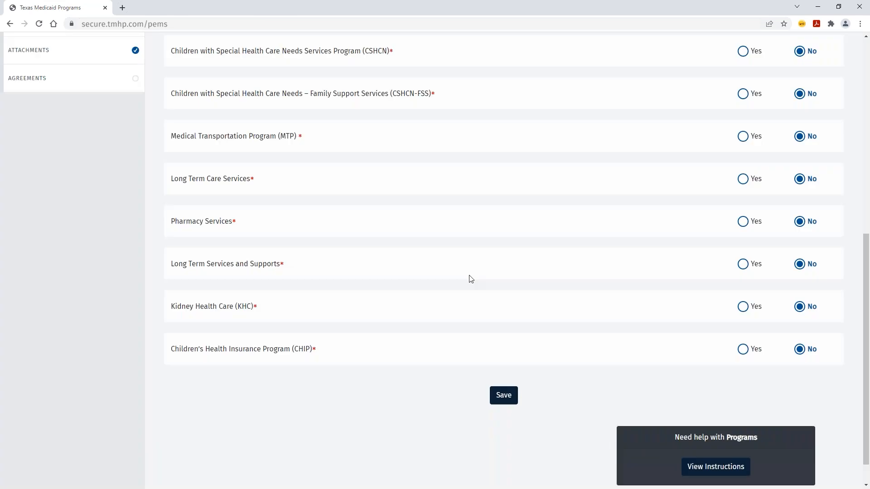
{"action": "scroll", "coordinate": [468, 278], "scroll_direction": "up", "scroll_amount": 5}
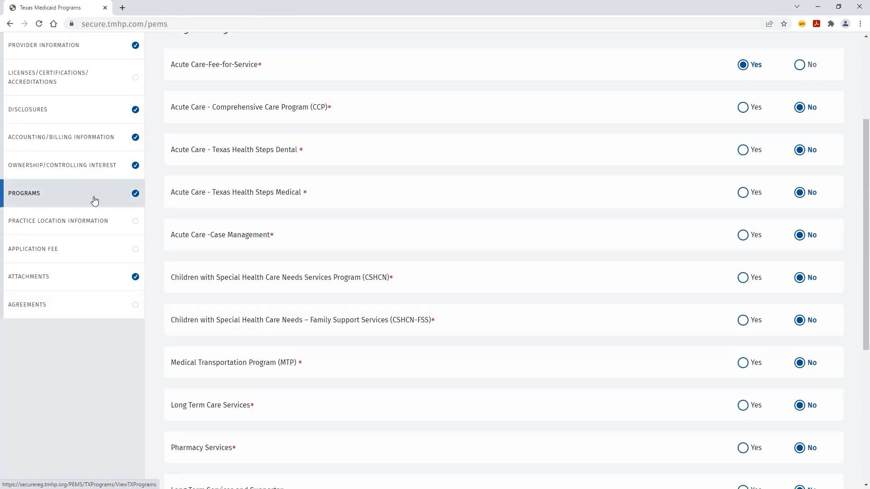
{"action": "left_click", "coordinate": [60, 224]}
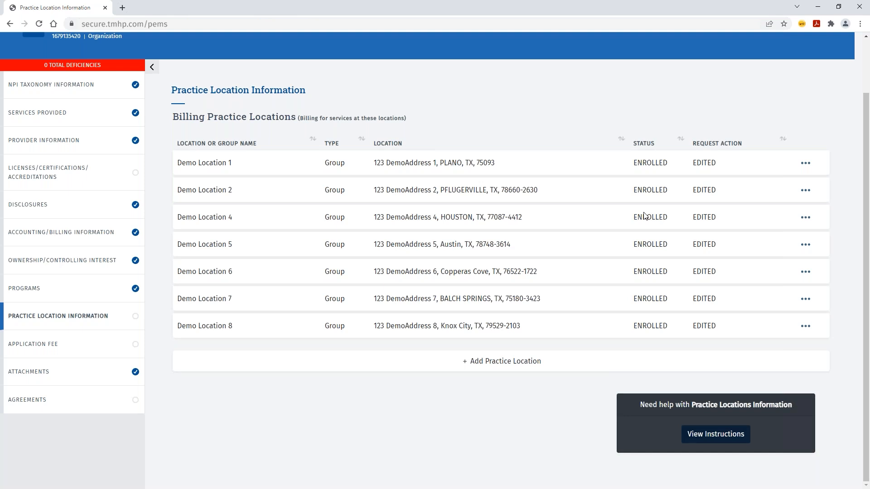
- Add a new practice location with location type Group
{"action": "left_click", "coordinate": [481, 362]}
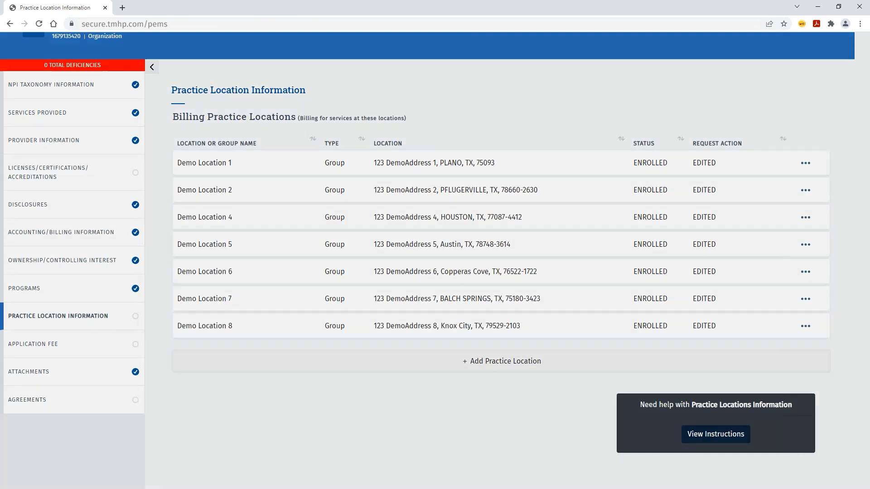
{"action": "left_click", "coordinate": [402, 266]}
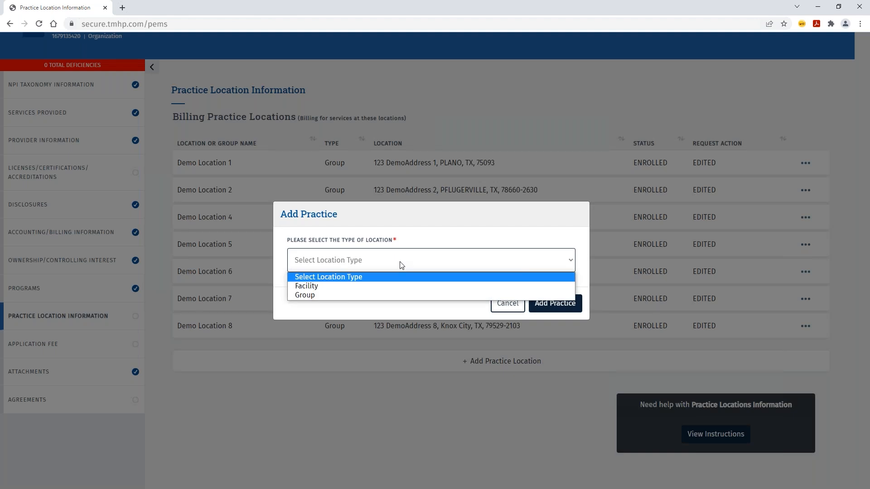
{"action": "left_click", "coordinate": [385, 295]}
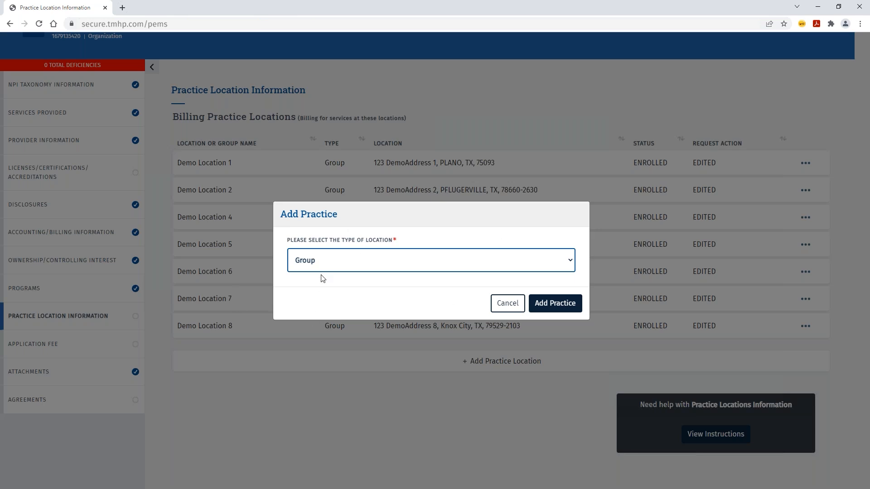
{"action": "left_click", "coordinate": [569, 305]}
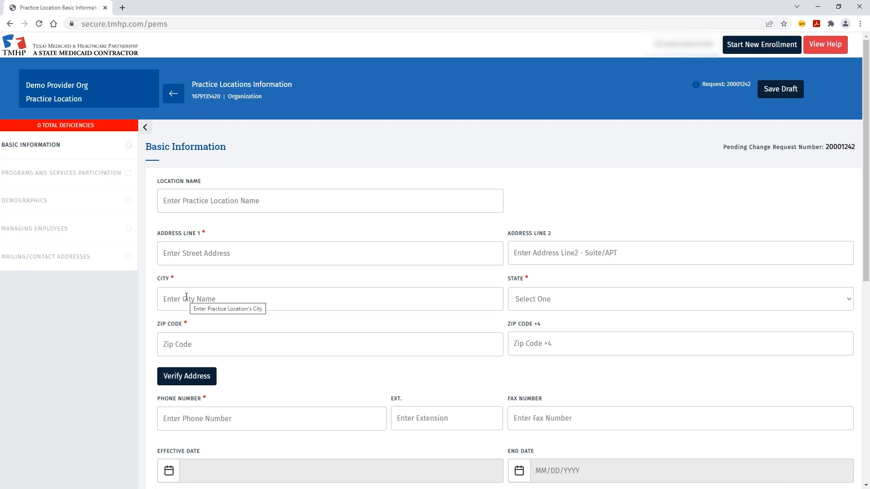
- Name the location 'My Practice Location' and enter and verify its Austin, TX street address
{"action": "left_click", "coordinate": [190, 202]}
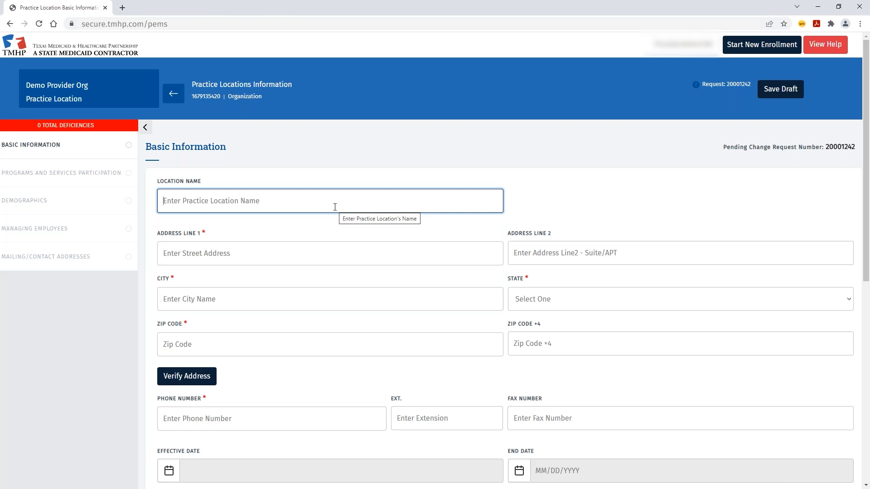
{"action": "type", "text": "My Practice Location"}
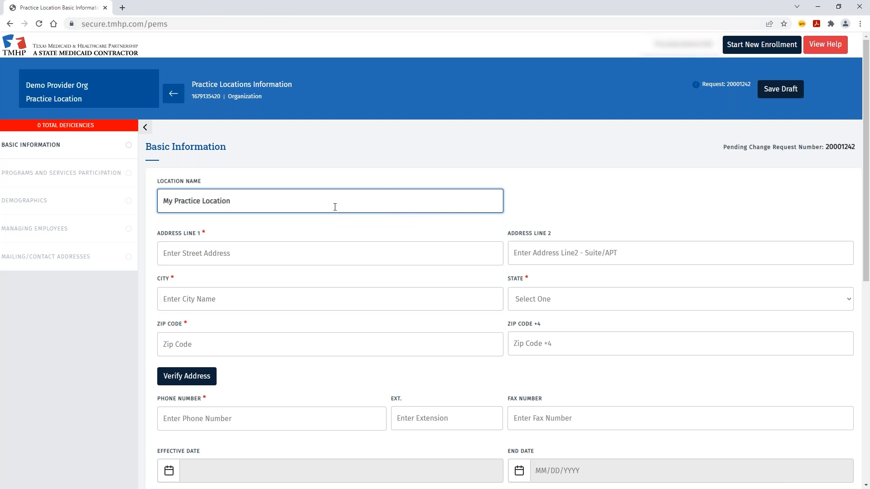
{"action": "left_click", "coordinate": [253, 257]}
{"action": "type", "text": "12357 Ri"}
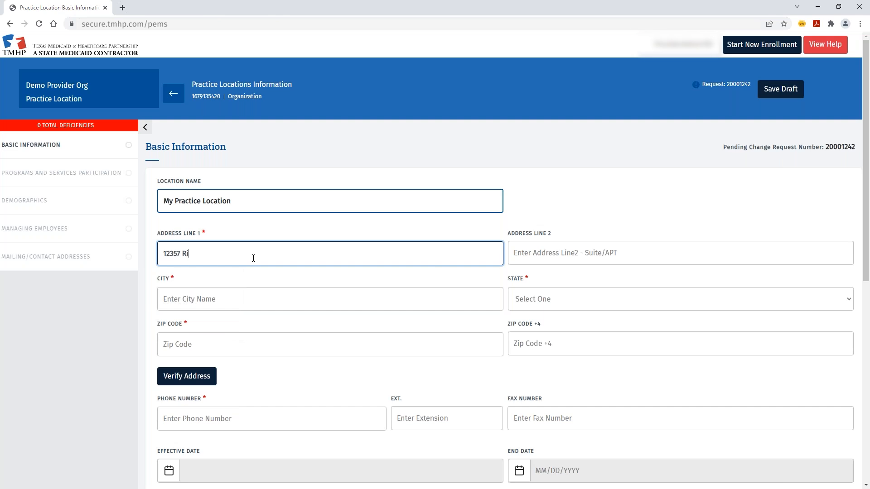
{"action": "type", "text": "ata Trace Pkwy"}
{"action": "key", "text": "Tab"}
{"action": "type", "text": "Ausin"}
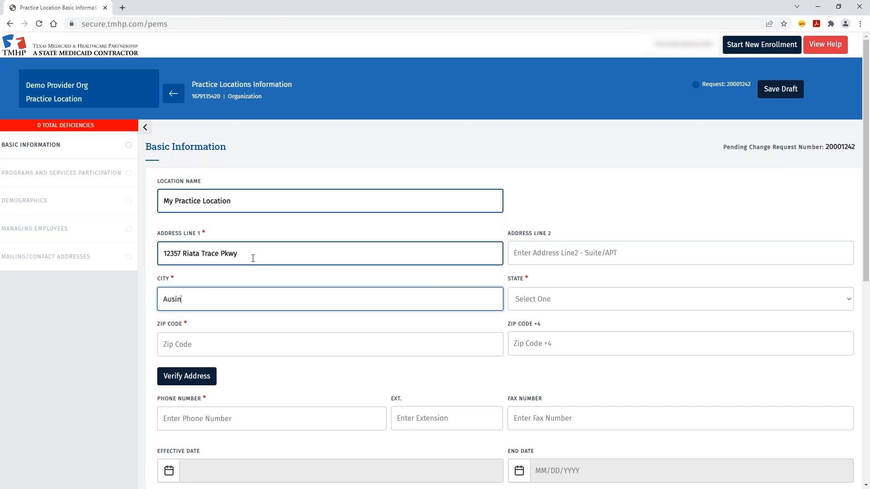
{"action": "type", "text": "t"}
{"action": "key", "text": "Tab"}
{"action": "type", "text": "tx"}
{"action": "key", "text": "Tab"}
{"action": "type", "text": "78727"}
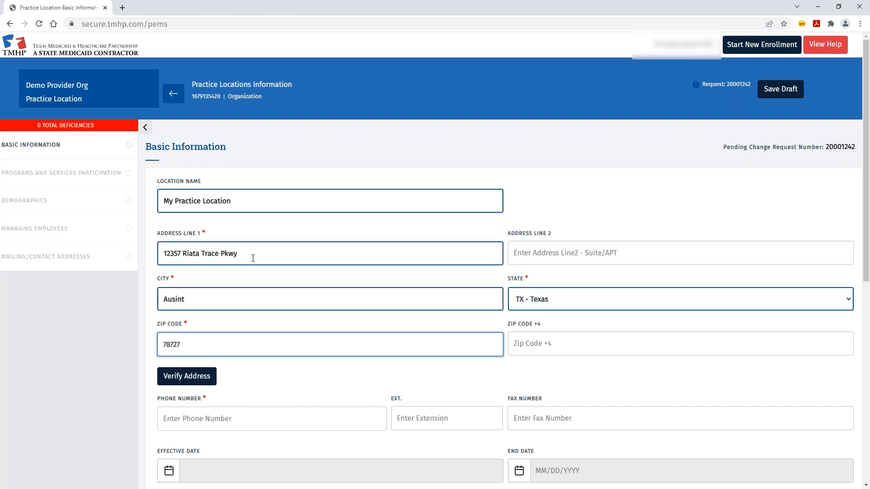
{"action": "left_click", "coordinate": [211, 376]}
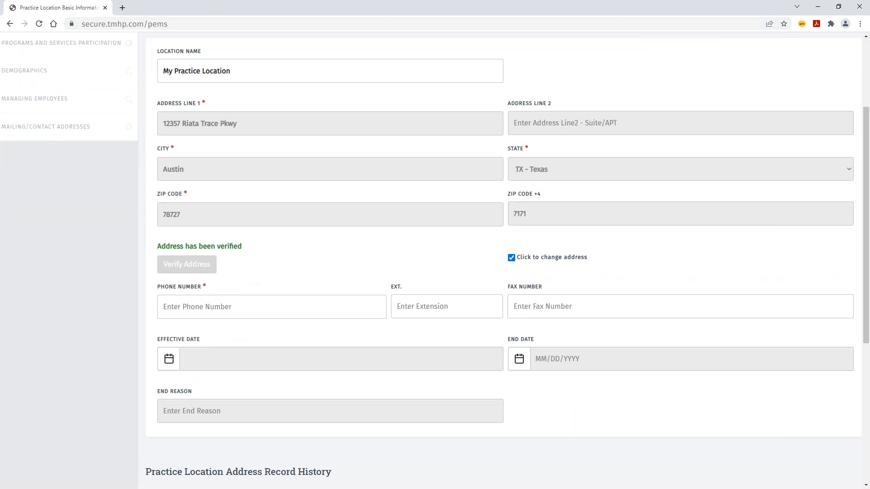
- Enter the practice location's phone number
{"action": "left_click", "coordinate": [236, 295]}
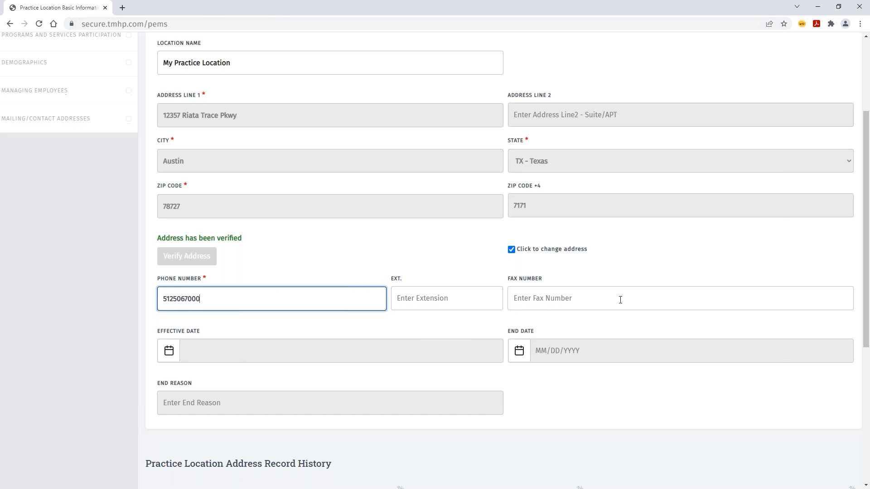
{"action": "scroll", "coordinate": [619, 299], "scroll_direction": "down", "scroll_amount": 6}
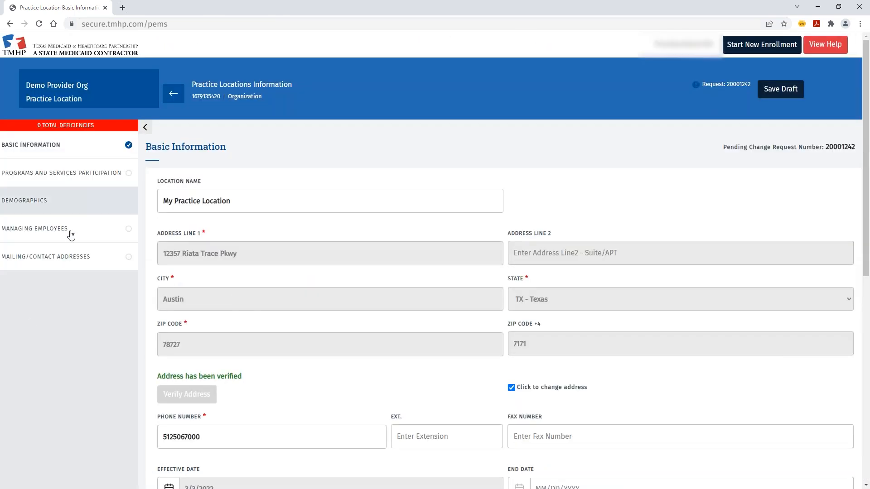
- Add Acute Care - Fee-for-Service participation with primary taxonomy 193200000X and provider type Clinic/Group Practice
{"action": "left_click", "coordinate": [53, 177]}
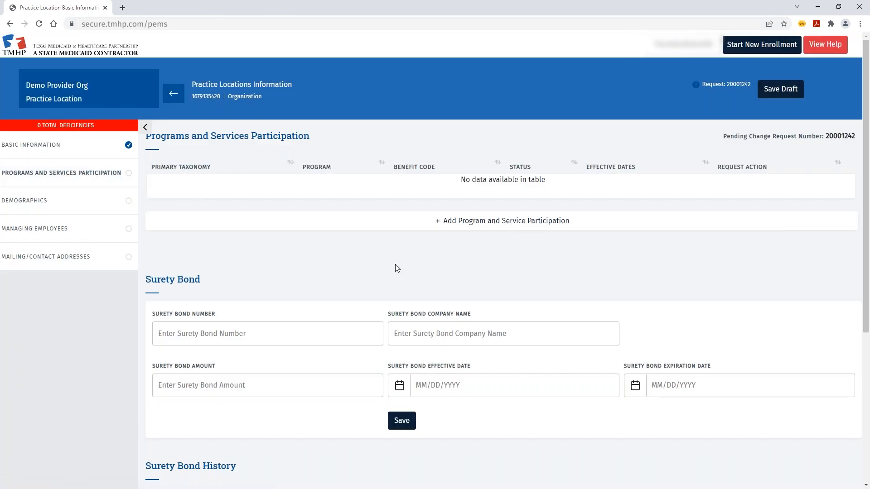
{"action": "left_click", "coordinate": [515, 227]}
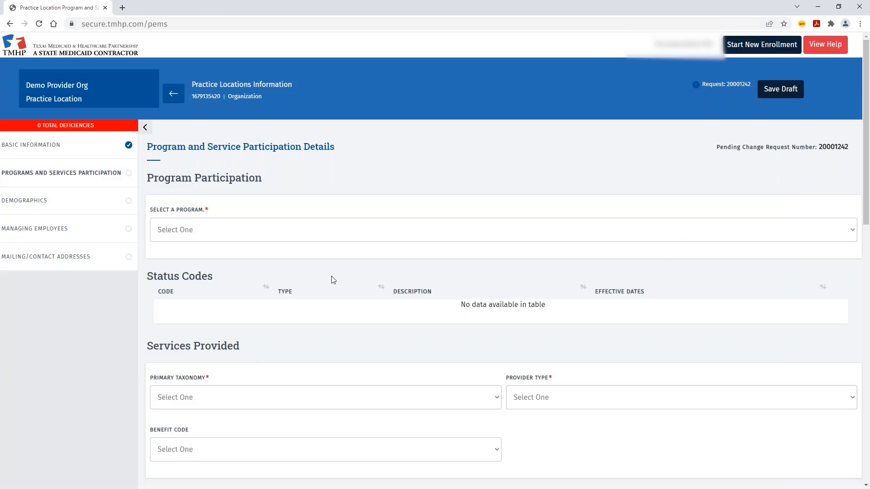
{"action": "left_click", "coordinate": [855, 233]}
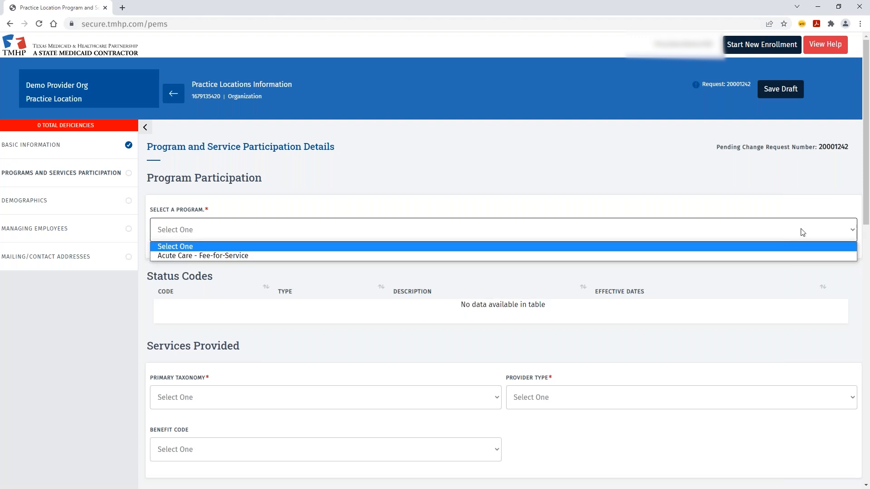
{"action": "left_click", "coordinate": [234, 255]}
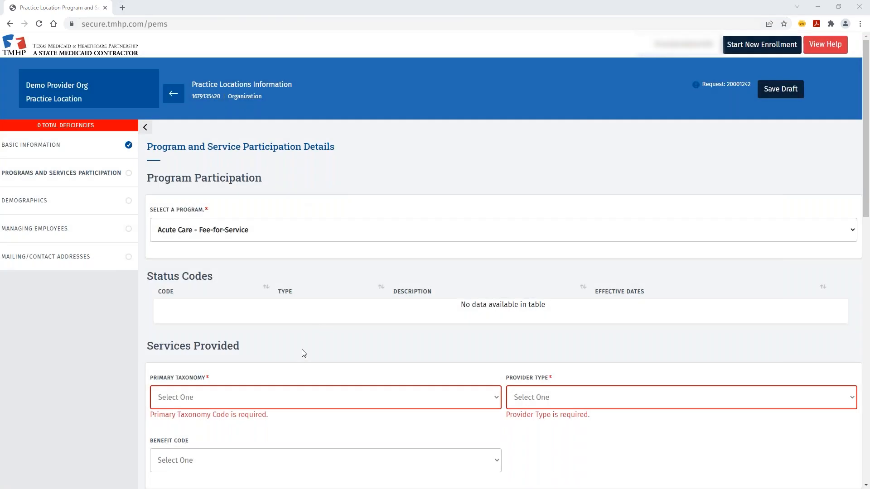
{"action": "scroll", "coordinate": [266, 279], "scroll_direction": "down", "scroll_amount": 2}
{"action": "scroll", "coordinate": [272, 279], "scroll_direction": "down", "scroll_amount": 1}
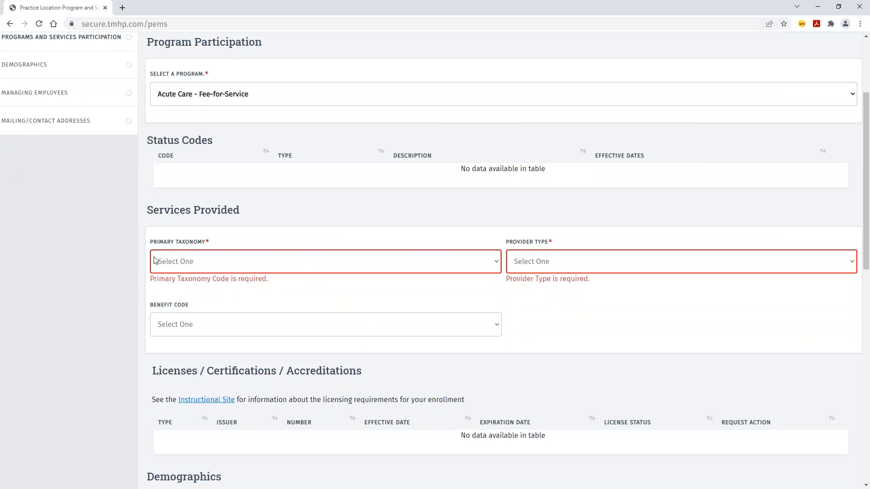
{"action": "left_click", "coordinate": [497, 262]}
{"action": "left_click", "coordinate": [246, 288]}
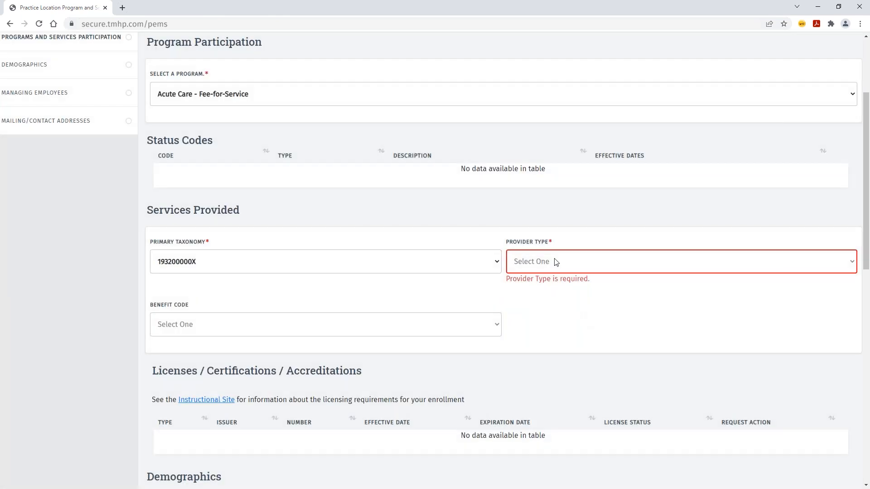
{"action": "left_click", "coordinate": [555, 262]}
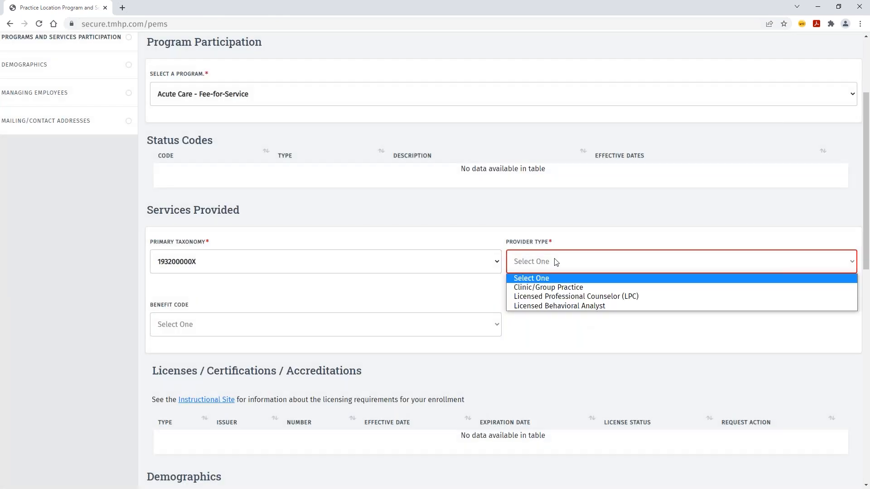
{"action": "left_click", "coordinate": [552, 286]}
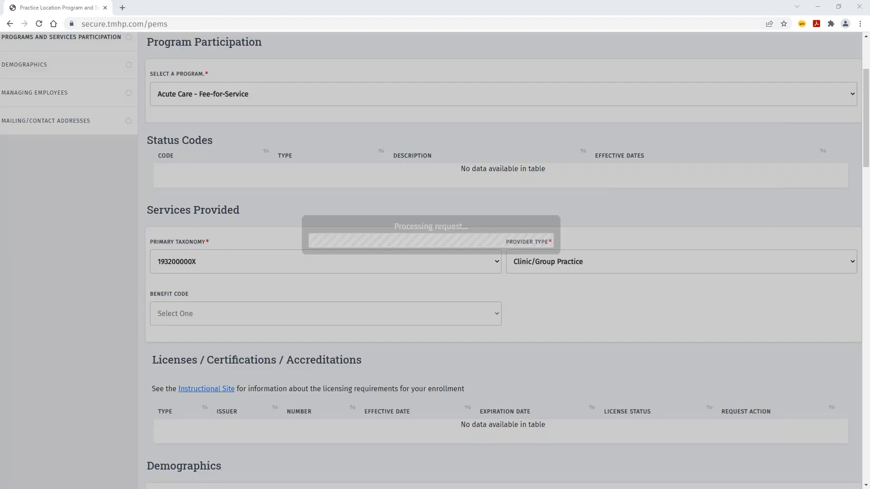
{"action": "scroll", "coordinate": [112, 267], "scroll_direction": "down", "scroll_amount": 4}
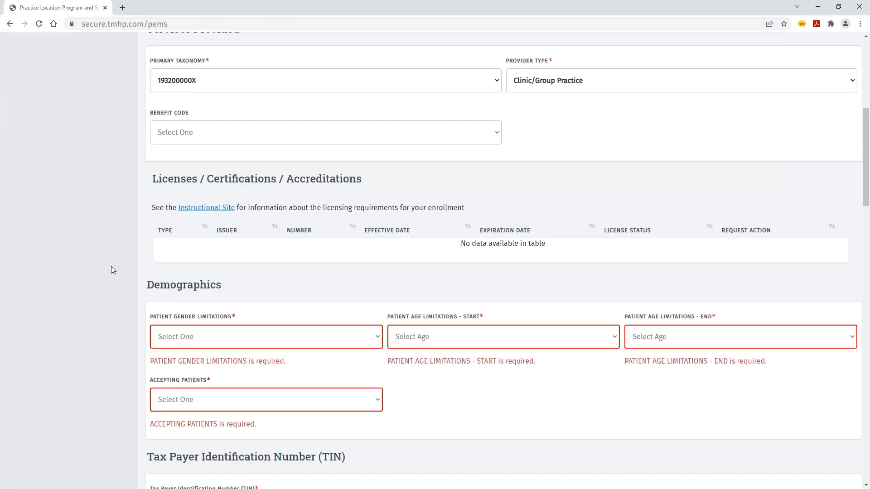
- Limit the location's patients to all genders, ages 0 to 105
{"action": "scroll", "coordinate": [112, 269], "scroll_direction": "down", "scroll_amount": 2}
{"action": "left_click", "coordinate": [380, 246]}
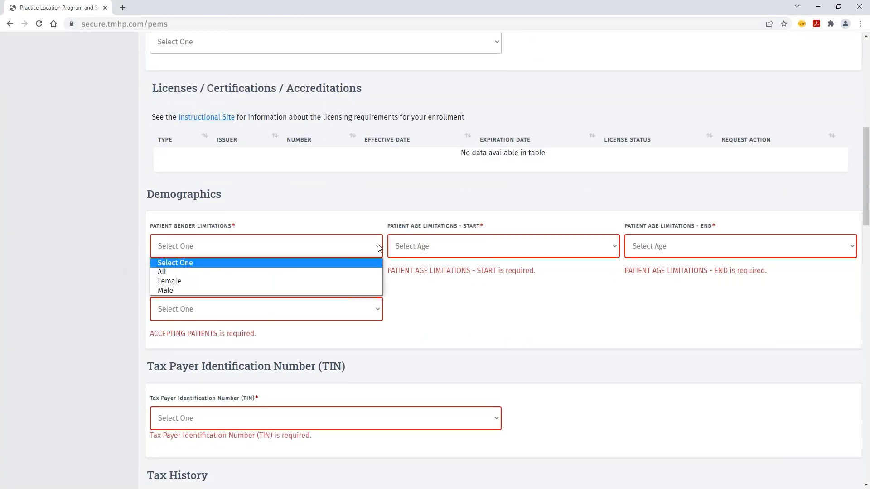
{"action": "left_click", "coordinate": [254, 274]}
{"action": "left_click", "coordinate": [613, 246]}
{"action": "left_click", "coordinate": [525, 270]}
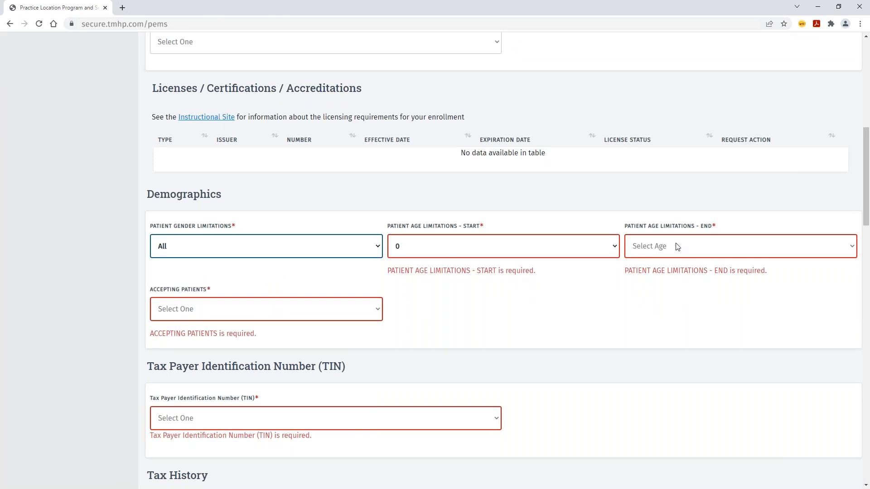
{"action": "left_click", "coordinate": [675, 246]}
{"action": "scroll", "coordinate": [687, 342], "scroll_direction": "down", "scroll_amount": 10}
{"action": "scroll", "coordinate": [689, 342], "scroll_direction": "down", "scroll_amount": 6}
{"action": "left_click", "coordinate": [644, 433]}
- Mark the location as Accepting New Patients and bring up the TIN choices
{"action": "left_click", "coordinate": [254, 309]}
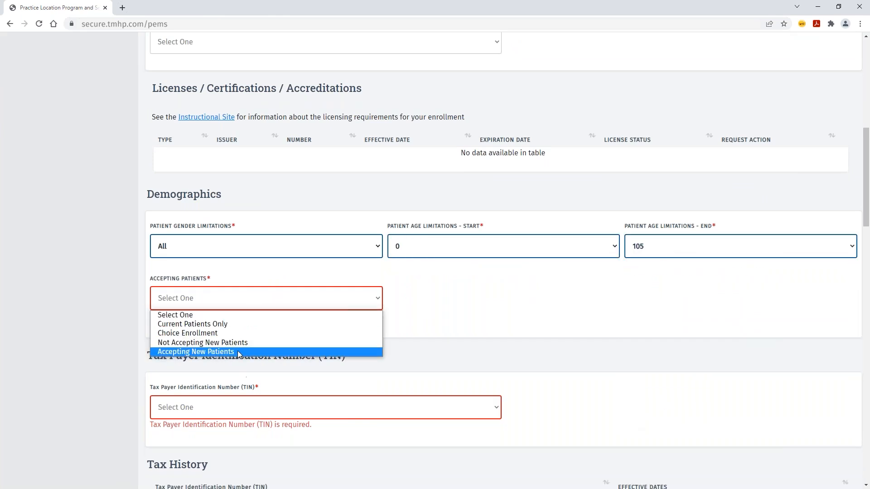
{"action": "left_click", "coordinate": [237, 350]}
{"action": "scroll", "coordinate": [468, 352], "scroll_direction": "down", "scroll_amount": 4}
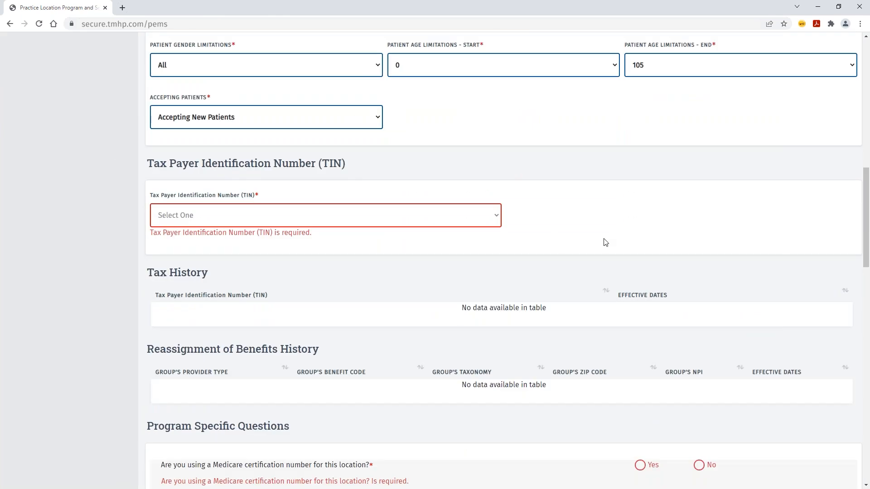
{"action": "left_click", "coordinate": [497, 217]}
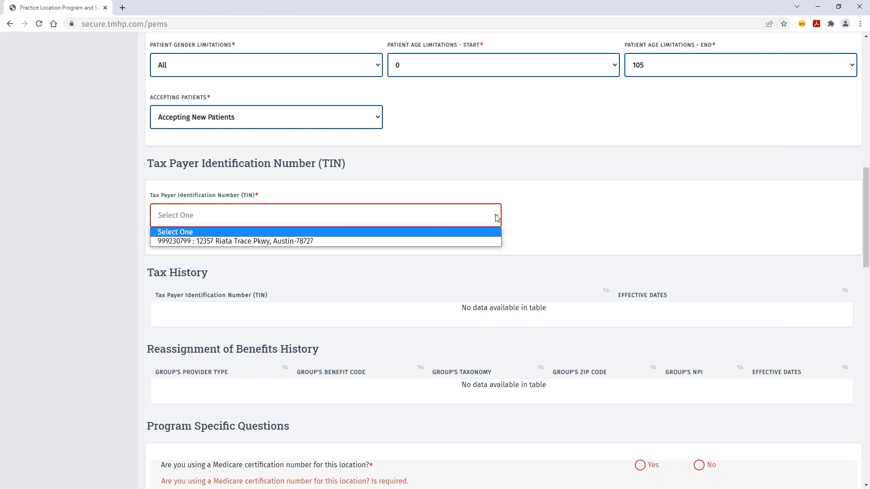
- Select the practice's TIN and add a Medicare number effective 01/01/2021
{"action": "left_click", "coordinate": [485, 241]}
{"action": "scroll", "coordinate": [427, 287], "scroll_direction": "down", "scroll_amount": 6}
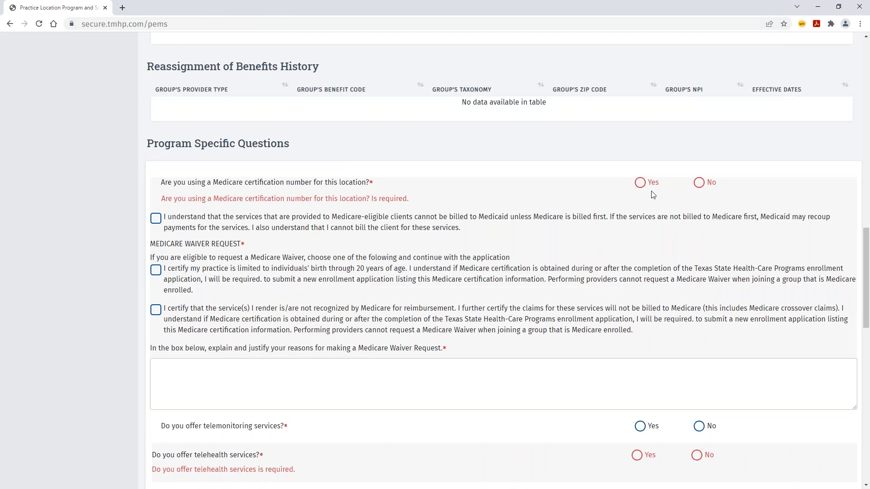
{"action": "left_click", "coordinate": [640, 182]}
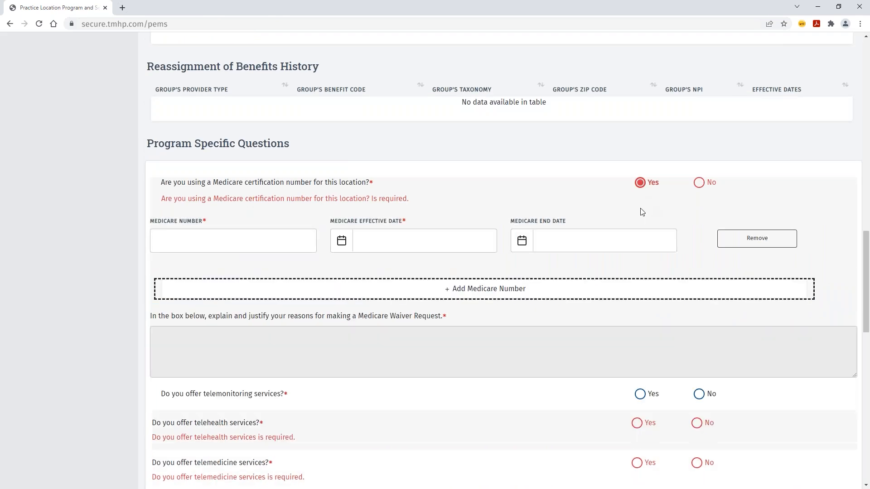
{"action": "left_click", "coordinate": [243, 241]}
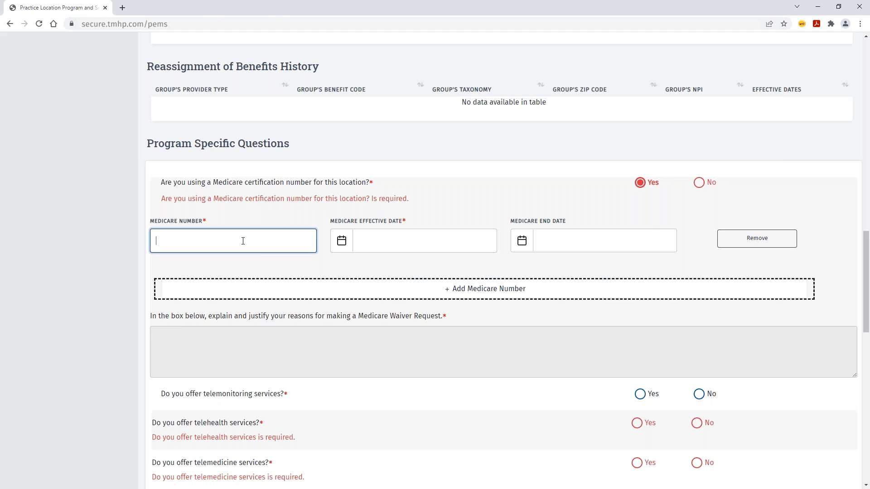
{"action": "type", "text": "TXB123456789"}
{"action": "left_click", "coordinate": [390, 234]}
{"action": "type", "text": "01/01/2021"}
- Answer telehealth and telemedicine Yes; telemonitoring, children's hearing, urgent care and HTW No
{"action": "scroll", "coordinate": [640, 303], "scroll_direction": "down", "scroll_amount": 4}
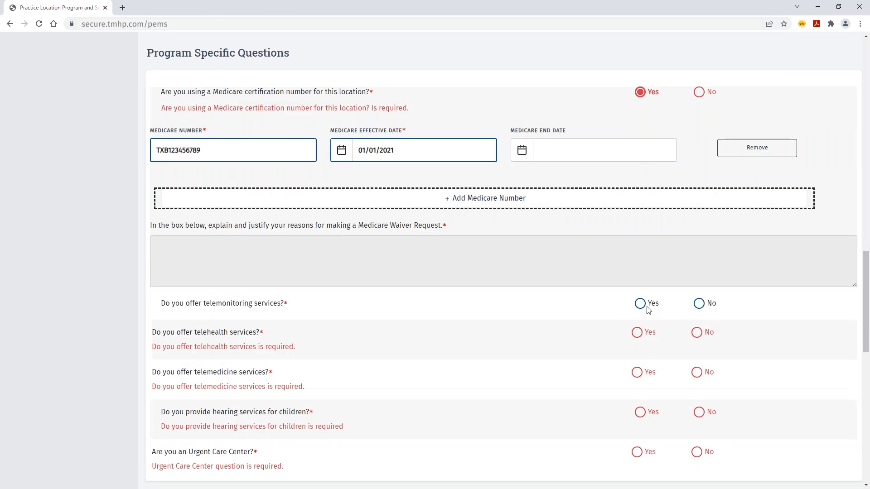
{"action": "left_click", "coordinate": [698, 212]}
{"action": "left_click", "coordinate": [637, 242]}
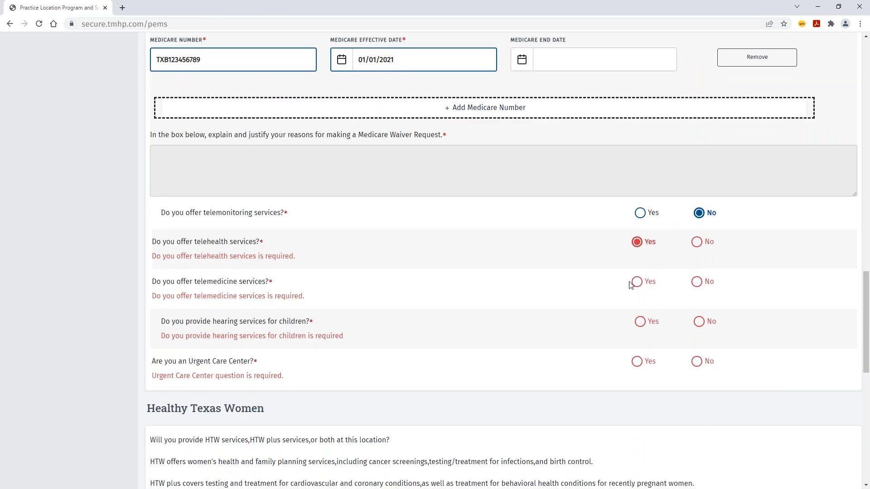
{"action": "left_click", "coordinate": [637, 282]}
{"action": "left_click", "coordinate": [699, 322]}
{"action": "left_click", "coordinate": [696, 361]}
{"action": "scroll", "coordinate": [460, 281], "scroll_direction": "down", "scroll_amount": 9}
{"action": "left_click", "coordinate": [272, 220]}
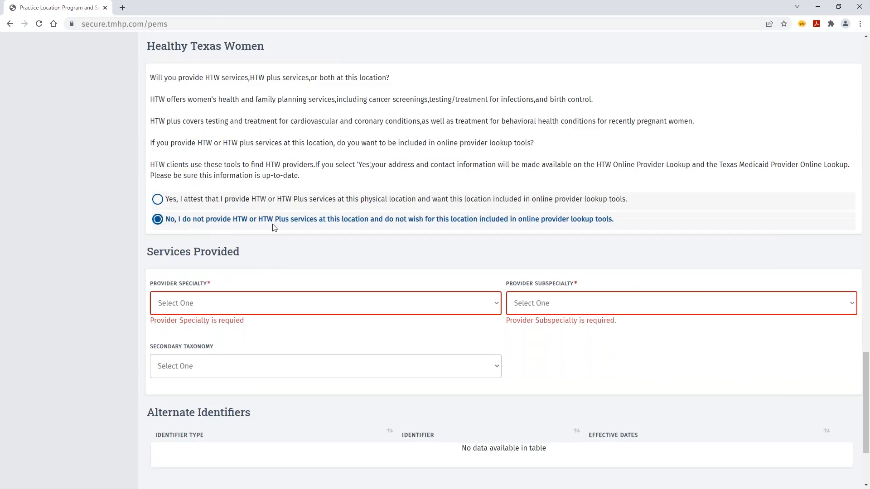
{"action": "scroll", "coordinate": [263, 229], "scroll_direction": "down", "scroll_amount": 3}
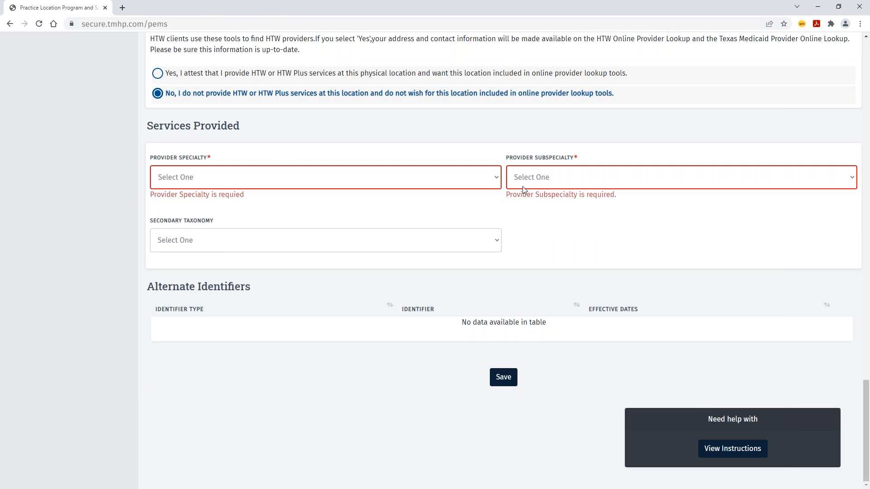
- Set specialty Clinic/Group Practice, subspecialty N/A, and leave secondary taxonomy blank
{"action": "left_click", "coordinate": [495, 180]}
{"action": "left_click", "coordinate": [361, 203]}
{"action": "left_click", "coordinate": [627, 176]}
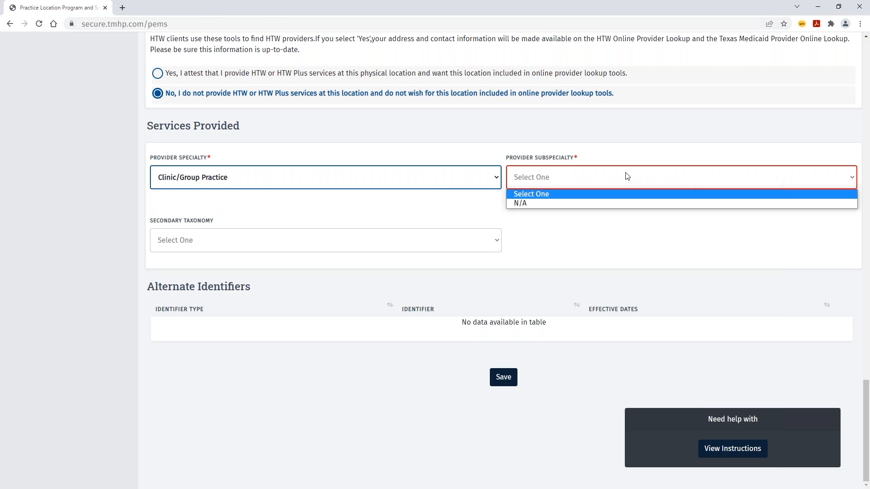
{"action": "left_click", "coordinate": [595, 204]}
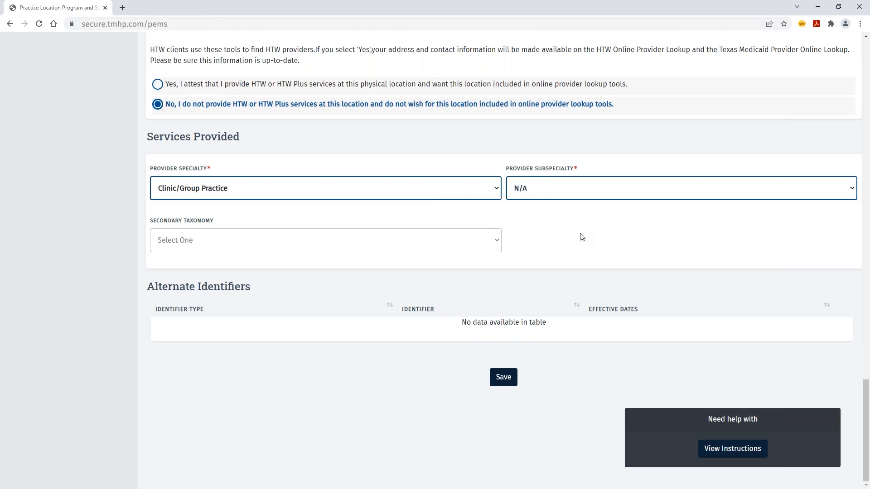
{"action": "left_click", "coordinate": [498, 244]}
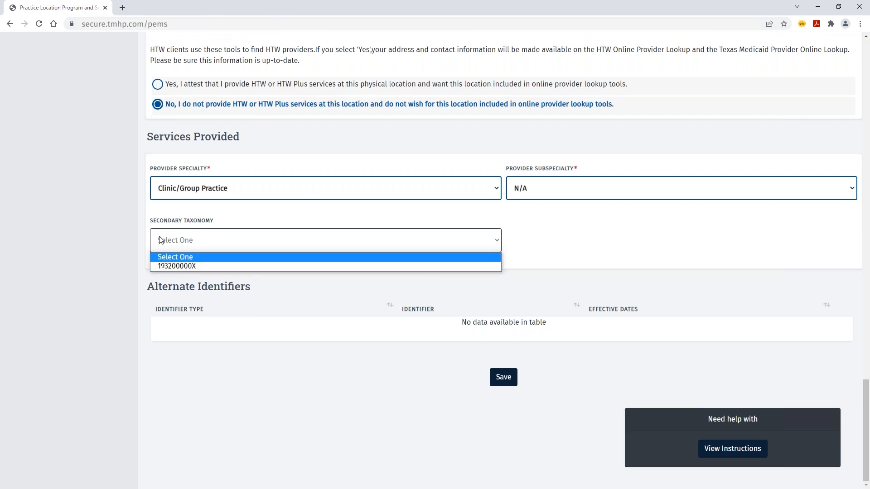
{"action": "left_click", "coordinate": [570, 243]}
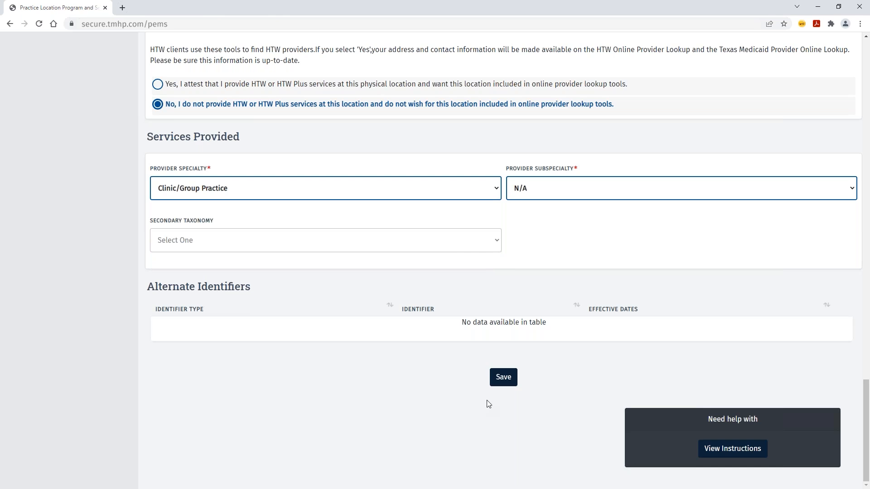
- Save the participation details, then add Travis and Williamson as counties served
{"action": "left_click", "coordinate": [498, 384]}
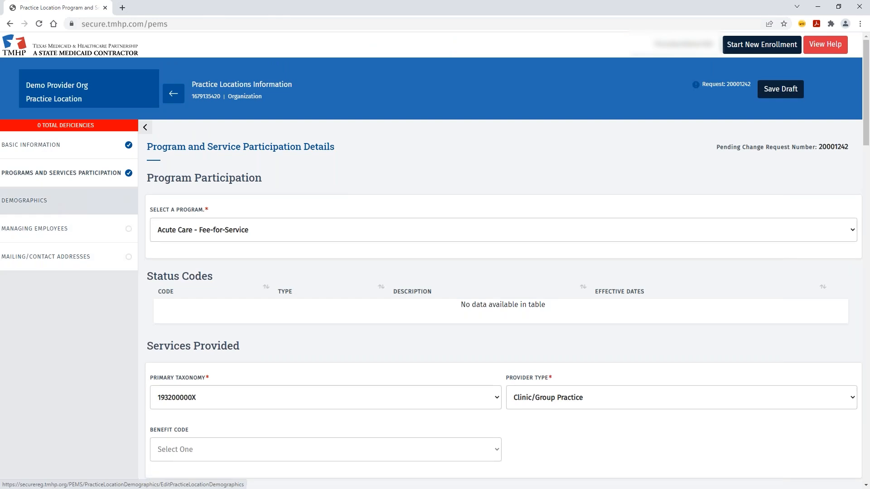
{"action": "left_click", "coordinate": [63, 202]}
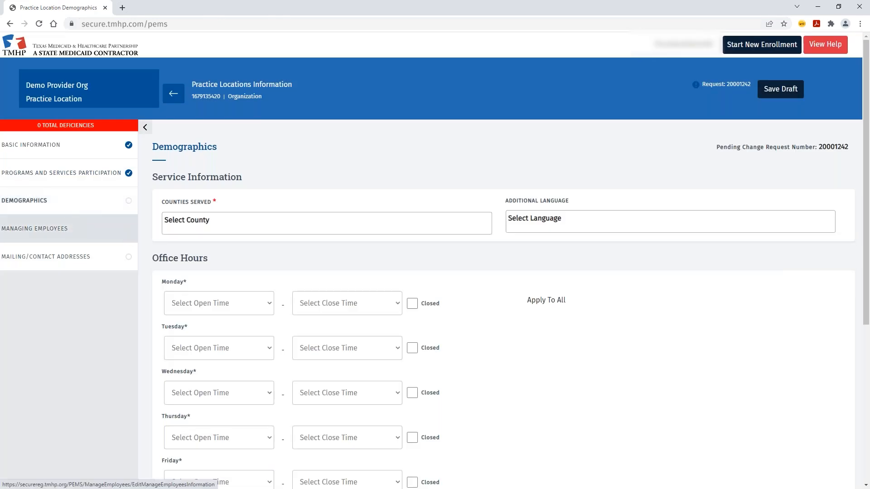
{"action": "left_click", "coordinate": [218, 223]}
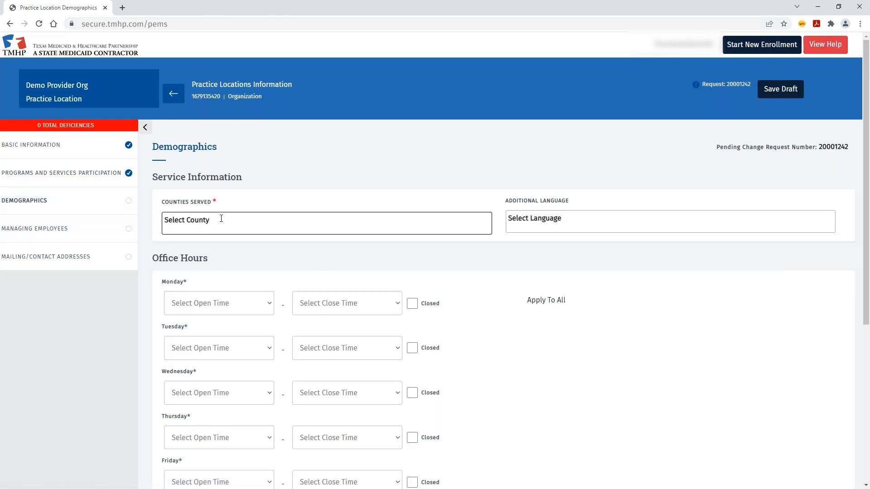
{"action": "type", "text": "ta"}
{"action": "key", "text": "BackSpace"}
{"action": "type", "text": "ravi"}
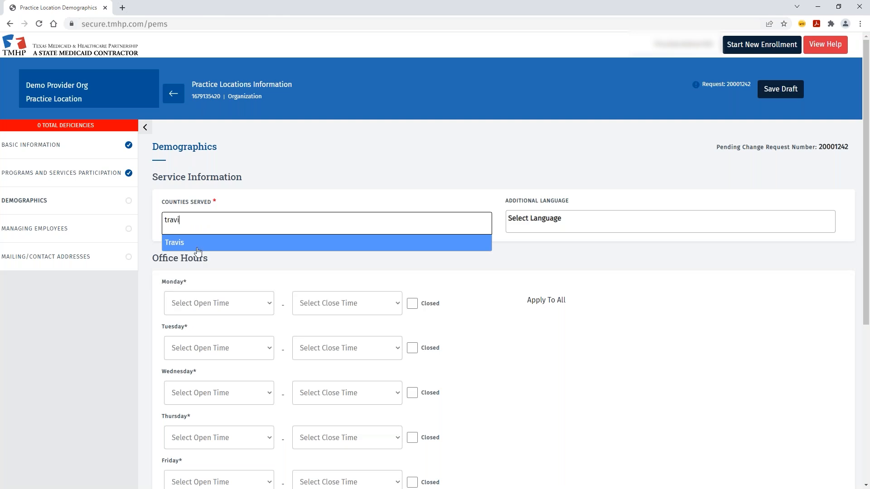
{"action": "left_click", "coordinate": [196, 243]}
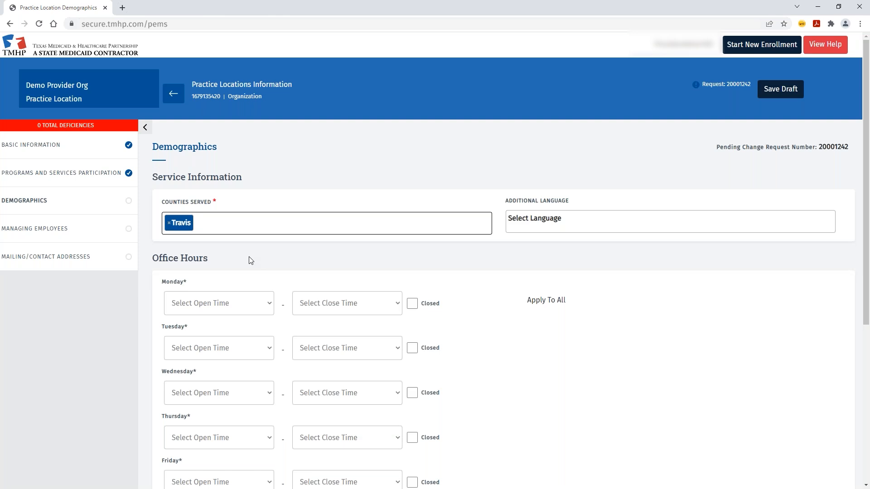
{"action": "type", "text": "will"}
{"action": "left_click", "coordinate": [274, 259]}
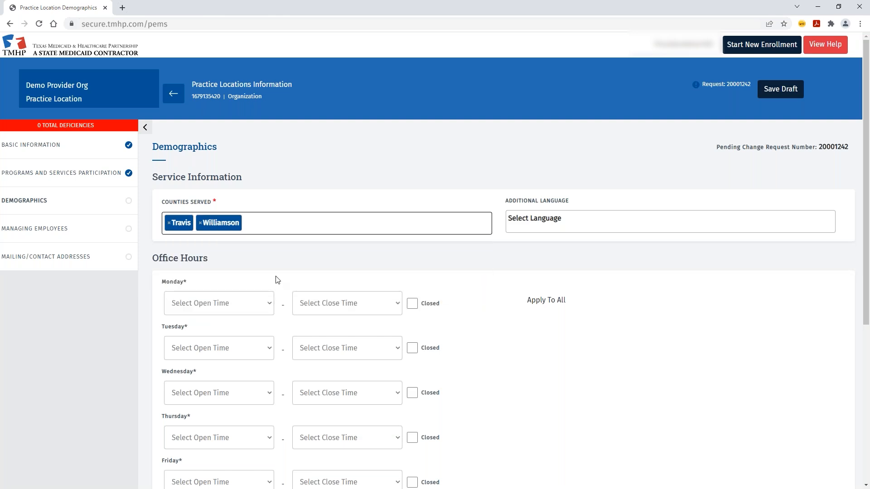
- Add English and Spanish as additional languages
{"action": "left_click", "coordinate": [548, 225]}
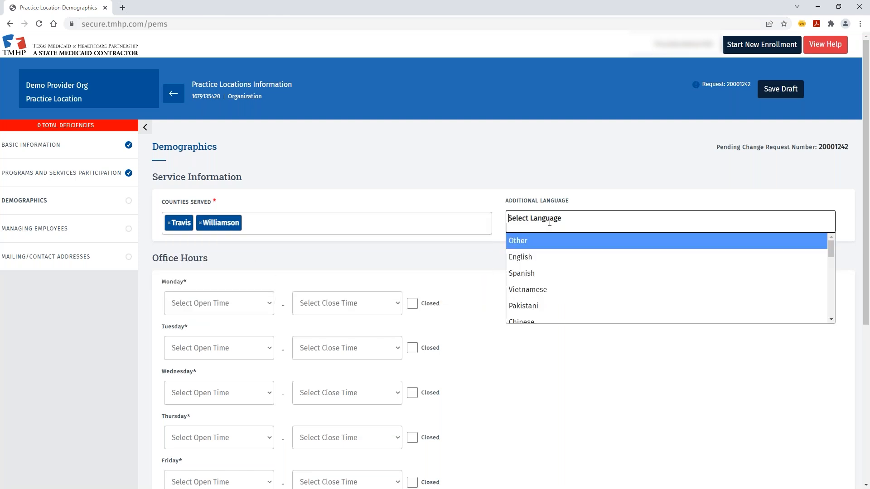
{"action": "left_click", "coordinate": [534, 262]}
{"action": "left_click", "coordinate": [572, 223]}
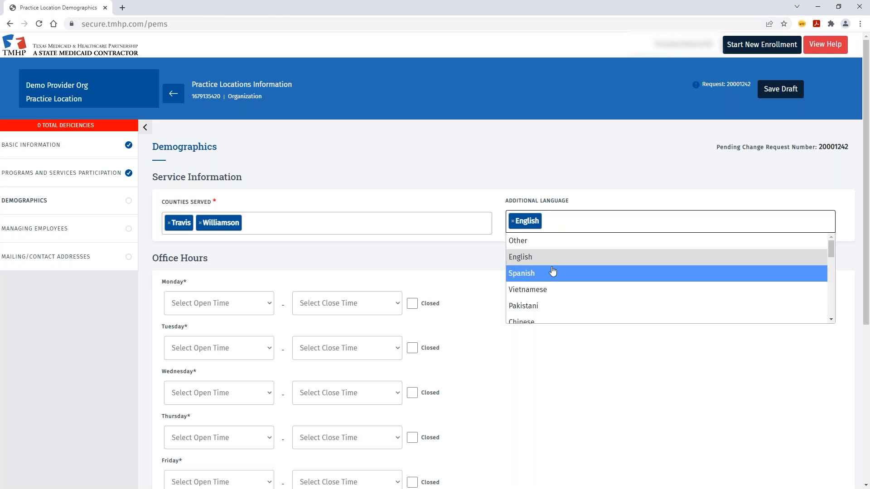
{"action": "left_click", "coordinate": [552, 273]}
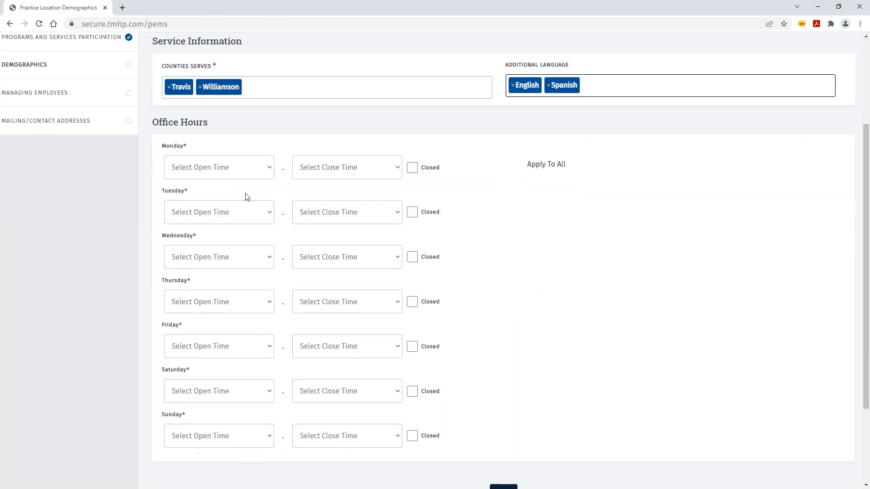
- Set Monday hours to 6:00 AM–3:00 PM and apply them to all days
{"action": "left_click", "coordinate": [267, 170]}
{"action": "scroll", "coordinate": [228, 240], "scroll_direction": "down", "scroll_amount": 6}
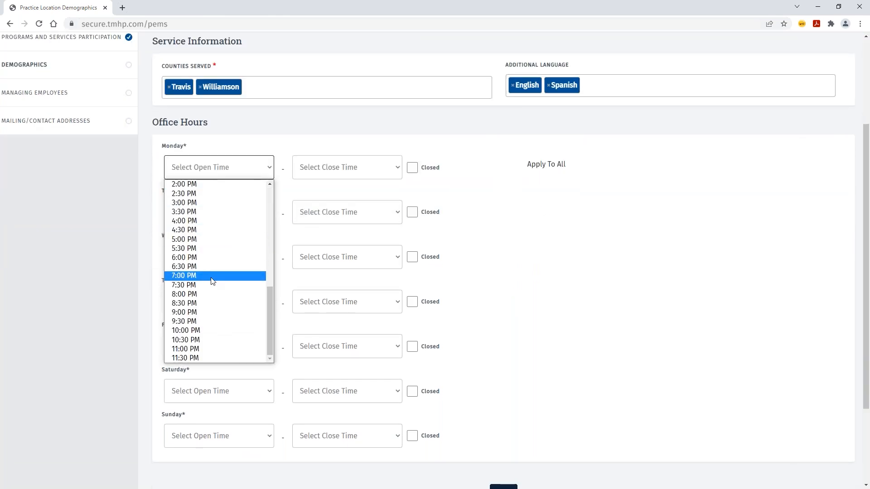
{"action": "scroll", "coordinate": [221, 247], "scroll_direction": "up", "scroll_amount": 6}
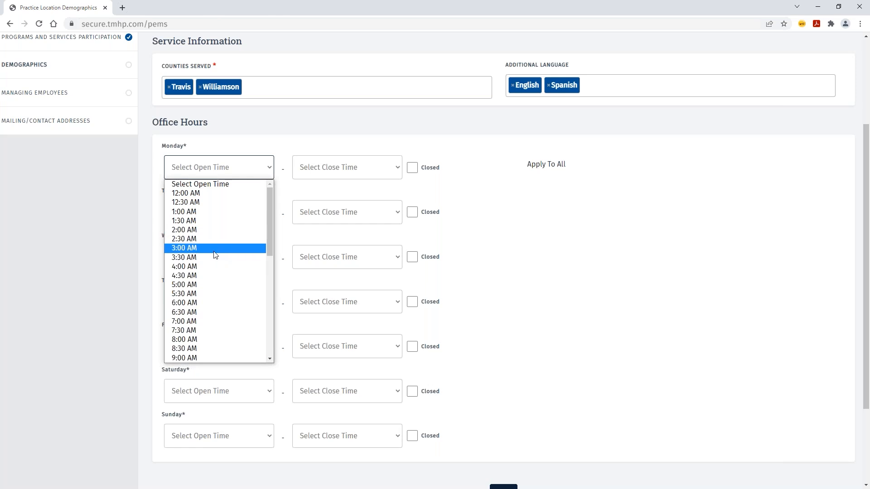
{"action": "left_click", "coordinate": [216, 302]}
{"action": "left_click", "coordinate": [346, 172]}
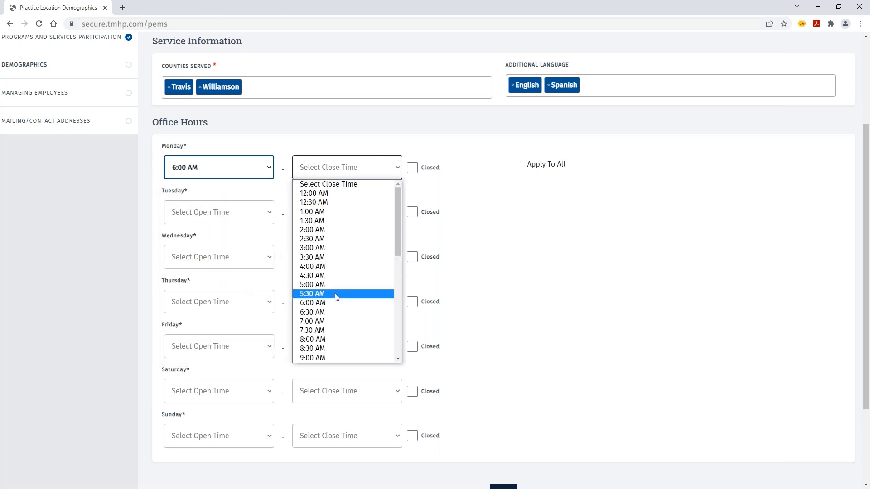
{"action": "scroll", "coordinate": [336, 290], "scroll_direction": "down", "scroll_amount": 6}
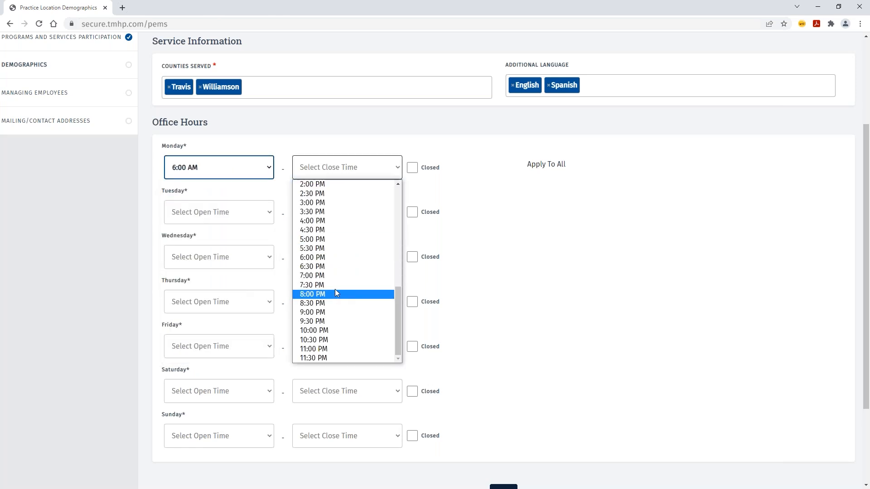
{"action": "left_click", "coordinate": [342, 202]}
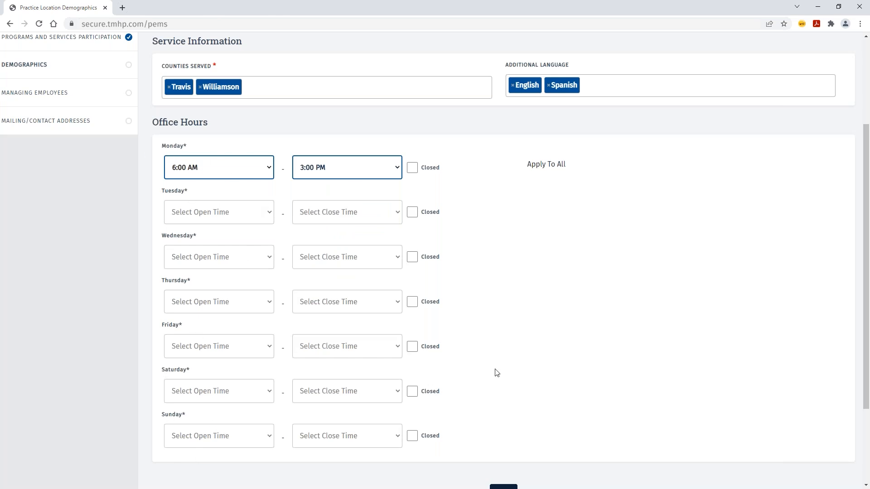
{"action": "left_click", "coordinate": [549, 166]}
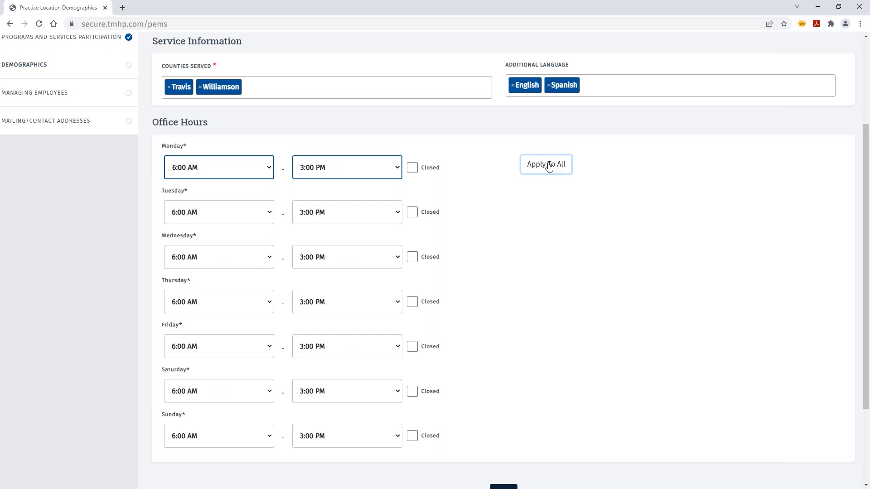
- Make Tuesday close at 12:00 PM, mark Saturday and Sunday closed, and save
{"action": "left_click", "coordinate": [398, 215]}
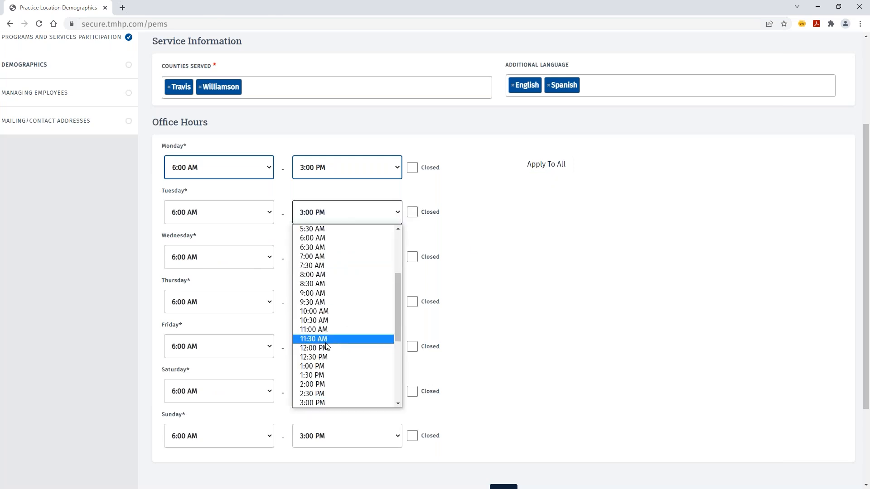
{"action": "left_click", "coordinate": [338, 348]}
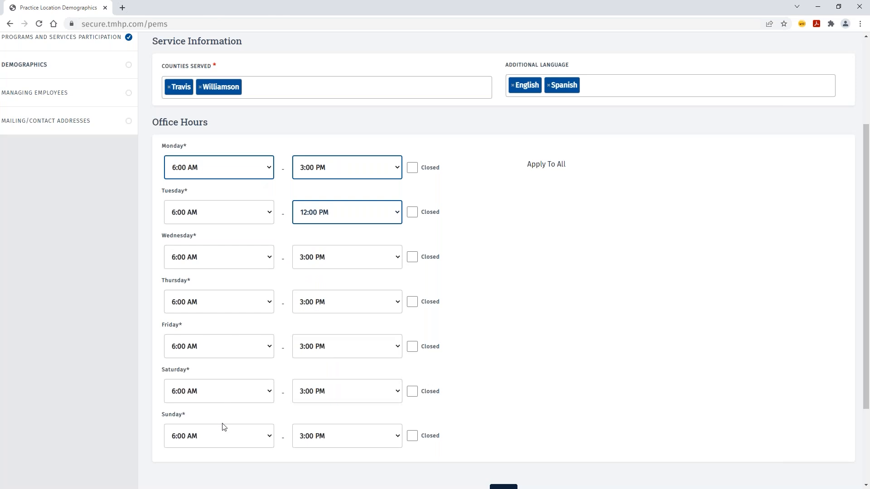
{"action": "left_click", "coordinate": [413, 394]}
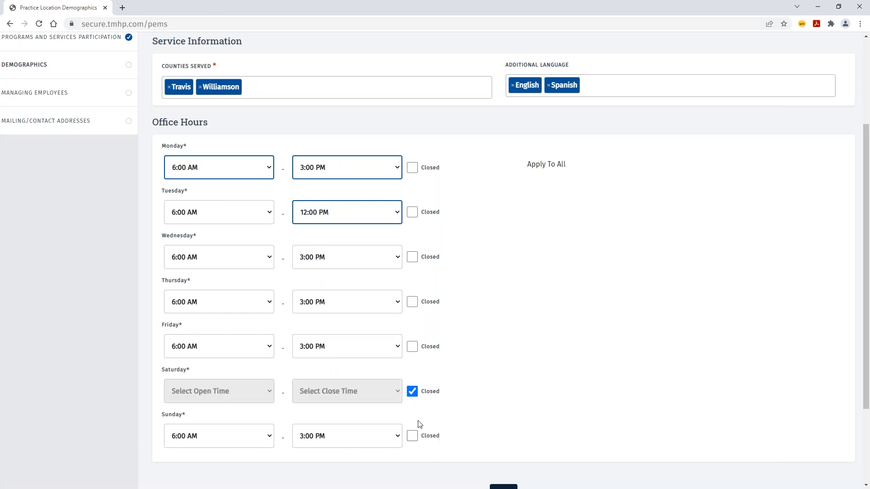
{"action": "left_click", "coordinate": [412, 437]}
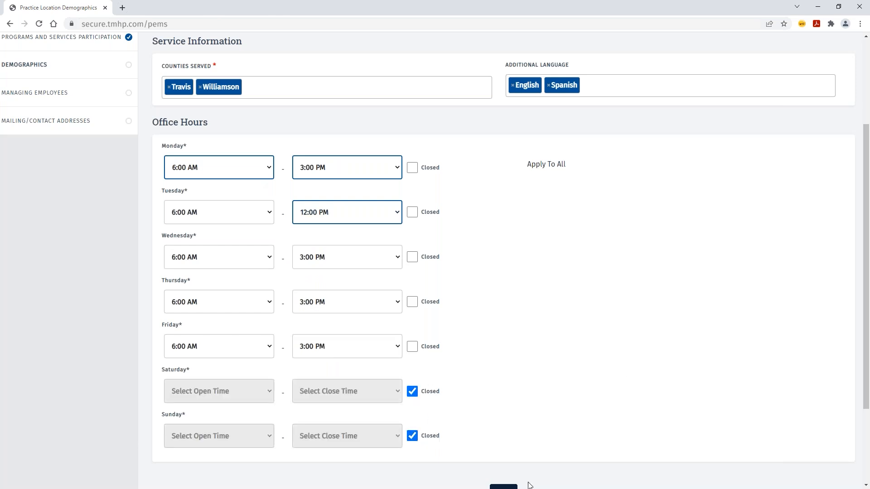
{"action": "scroll", "coordinate": [526, 429], "scroll_direction": "down", "scroll_amount": 3}
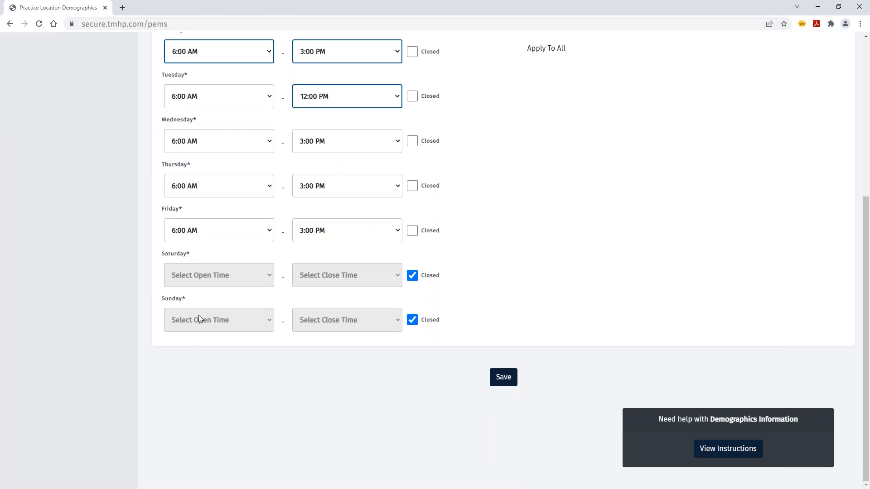
{"action": "left_click", "coordinate": [504, 382]}
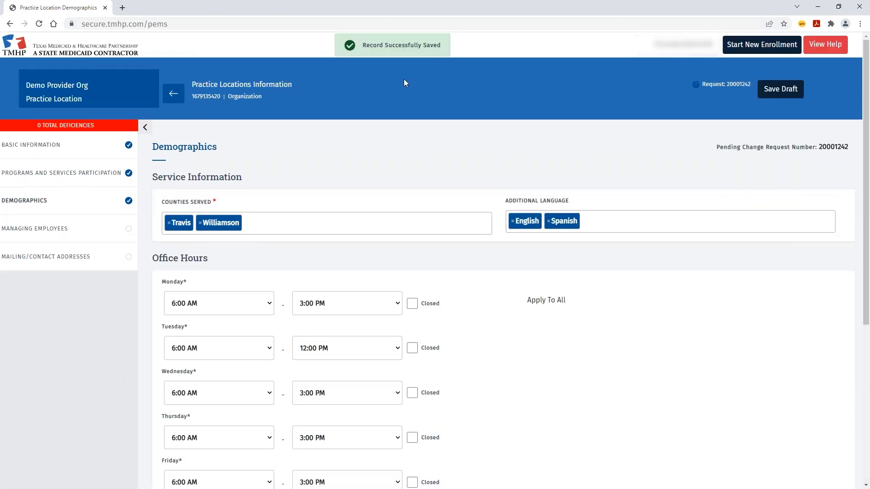
- Associate the only listed principal as a Direct Owner managing employee and save
{"action": "left_click", "coordinate": [71, 229]}
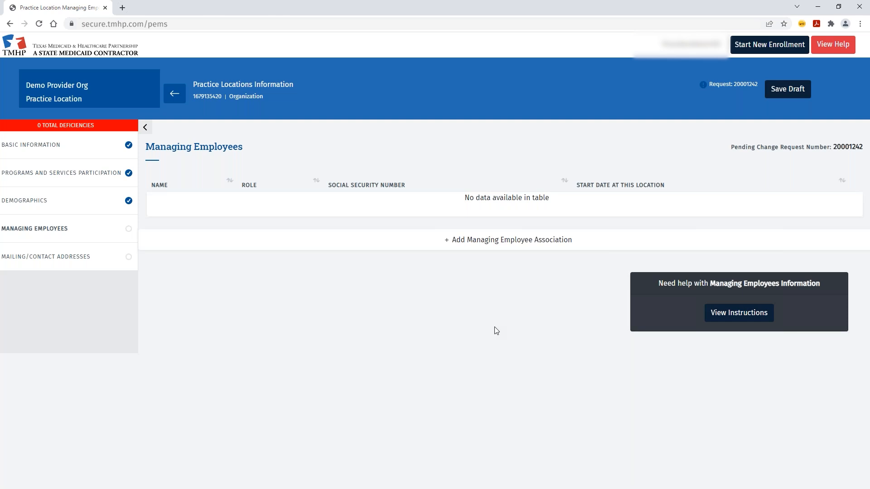
{"action": "left_click", "coordinate": [484, 246]}
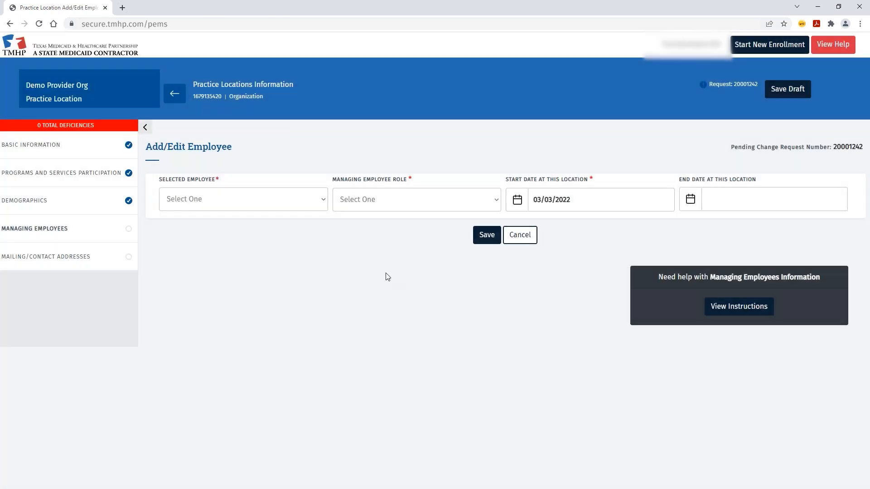
{"action": "left_click", "coordinate": [321, 198]}
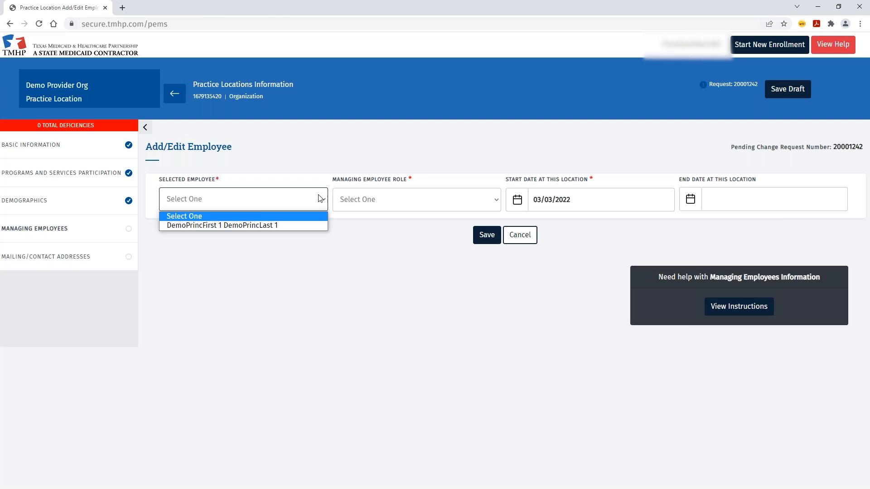
{"action": "left_click", "coordinate": [227, 224]}
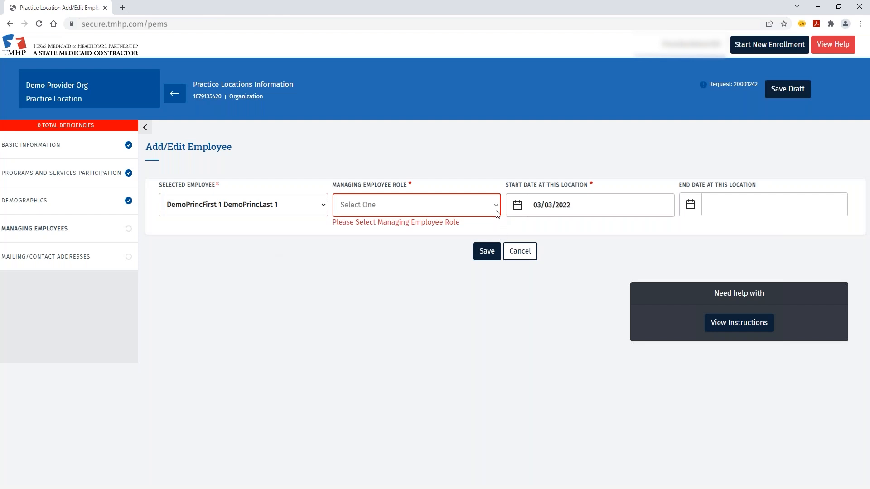
{"action": "left_click", "coordinate": [497, 208]}
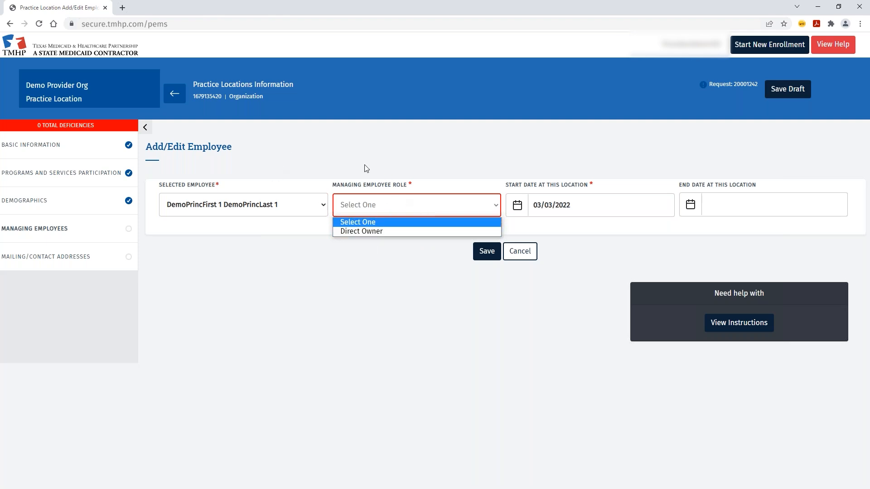
{"action": "left_click", "coordinate": [369, 230]}
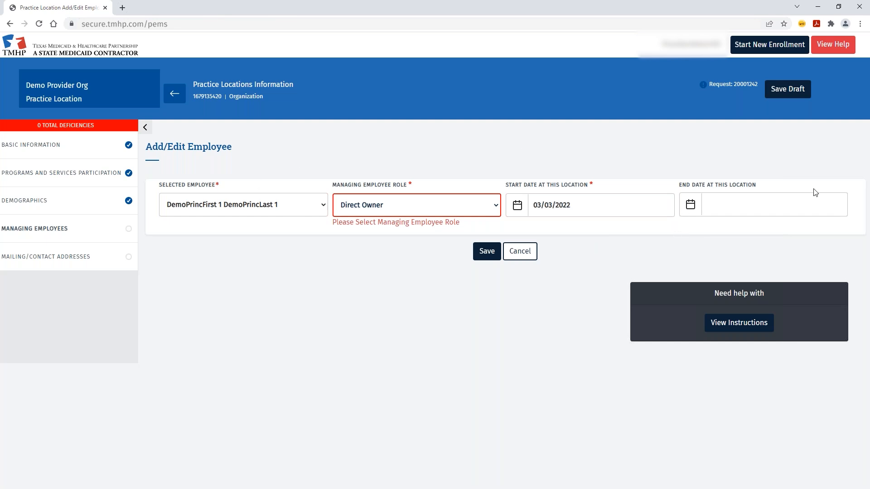
{"action": "left_click", "coordinate": [482, 243]}
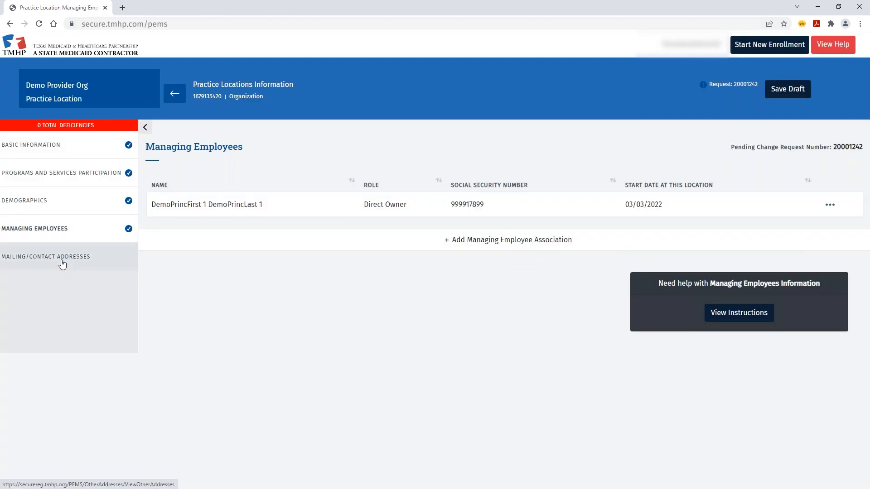
- Visit Mailing/Contact Addresses, then return to the location list showing My Practice Location as Pending Change
{"action": "left_click", "coordinate": [63, 265]}
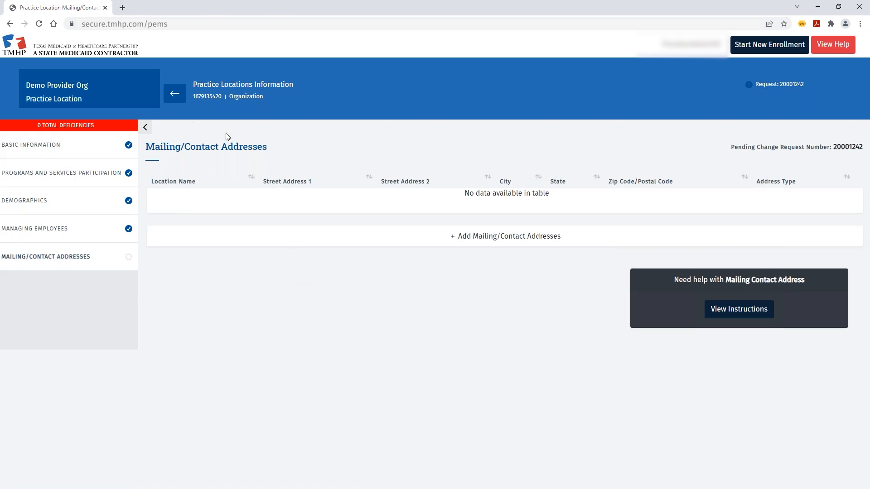
{"action": "left_click", "coordinate": [175, 97]}
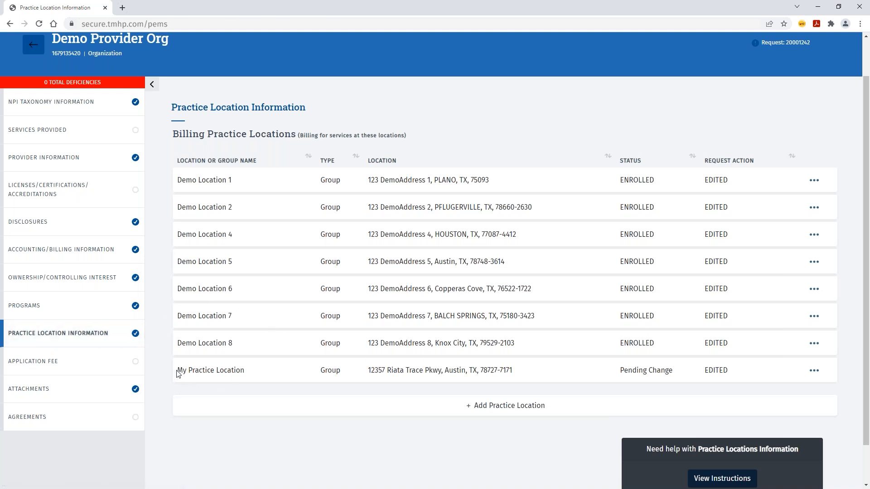
{"action": "left_click_drag", "start_coordinate": [179, 371], "coordinate": [245, 370]}
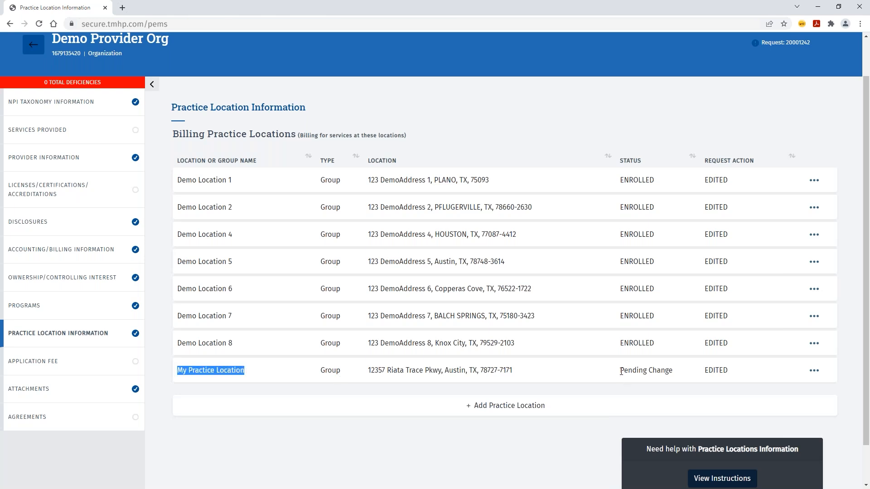
{"action": "left_click_drag", "start_coordinate": [621, 371], "coordinate": [673, 370]}
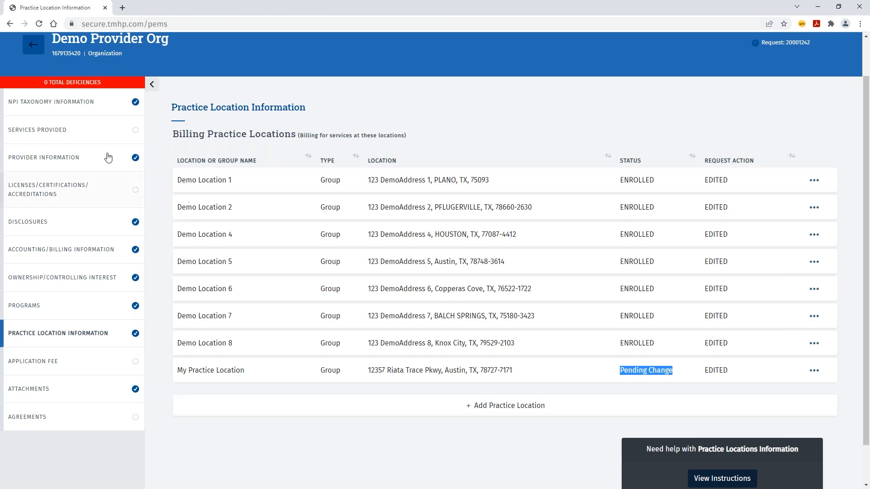
- Save the change request as a draft from the Application Fee page, then go to Attachments
{"action": "left_click", "coordinate": [59, 364]}
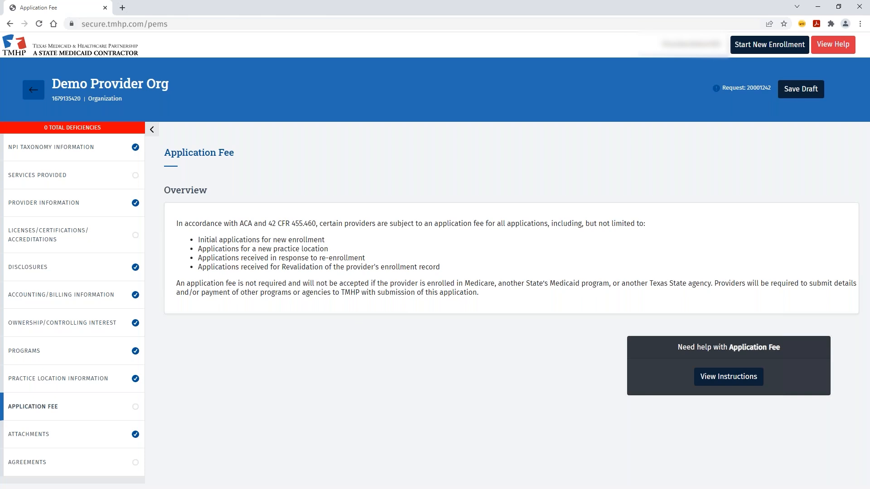
{"action": "left_click", "coordinate": [781, 93]}
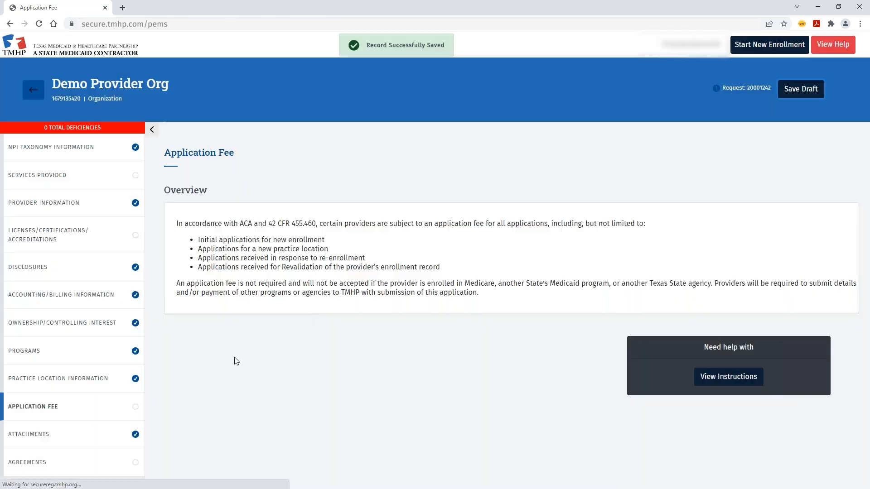
{"action": "left_click", "coordinate": [58, 435]}
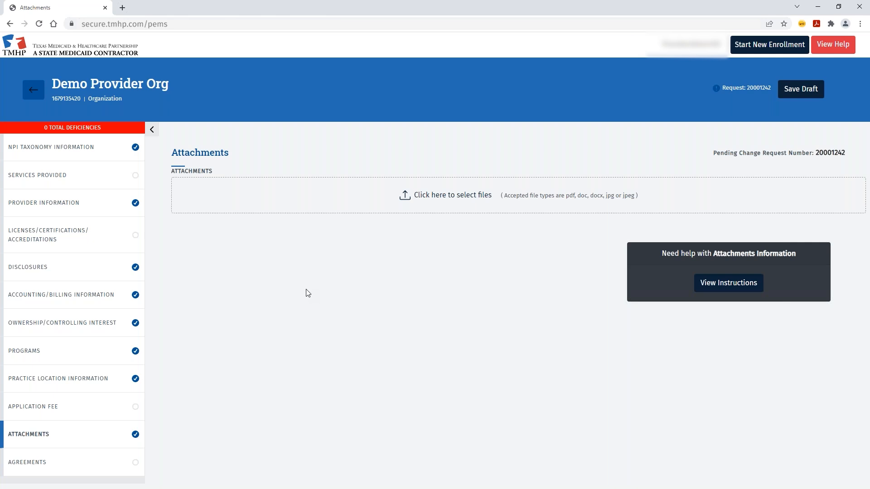
- Pick the listed principal as authorized signatory on the HHSC Enrollment Agreement and activate it
{"action": "left_click", "coordinate": [64, 457]}
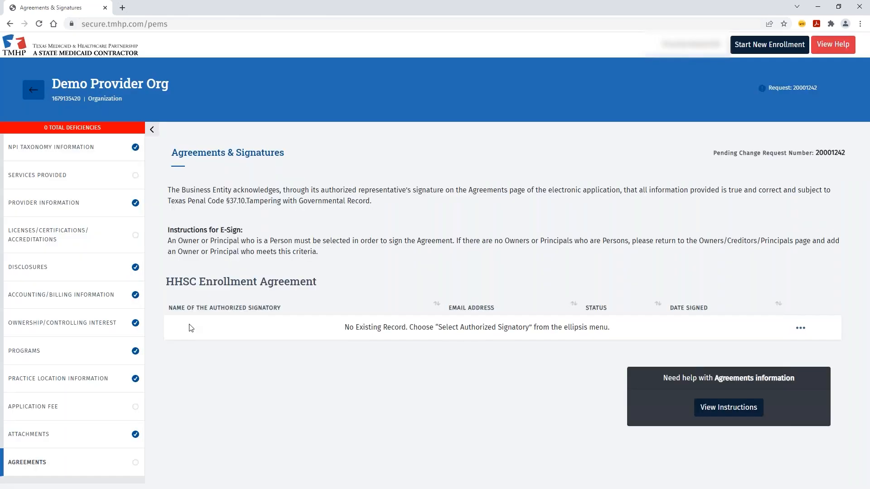
{"action": "left_click", "coordinate": [800, 330]}
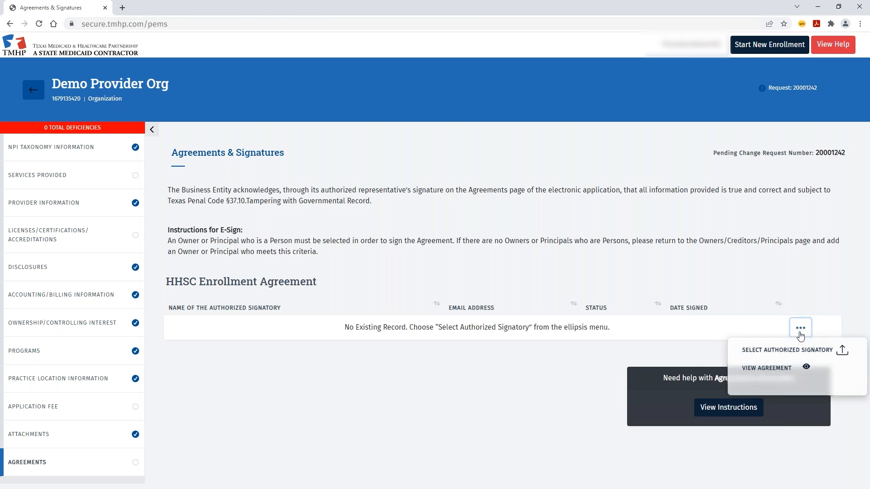
{"action": "left_click", "coordinate": [786, 346]}
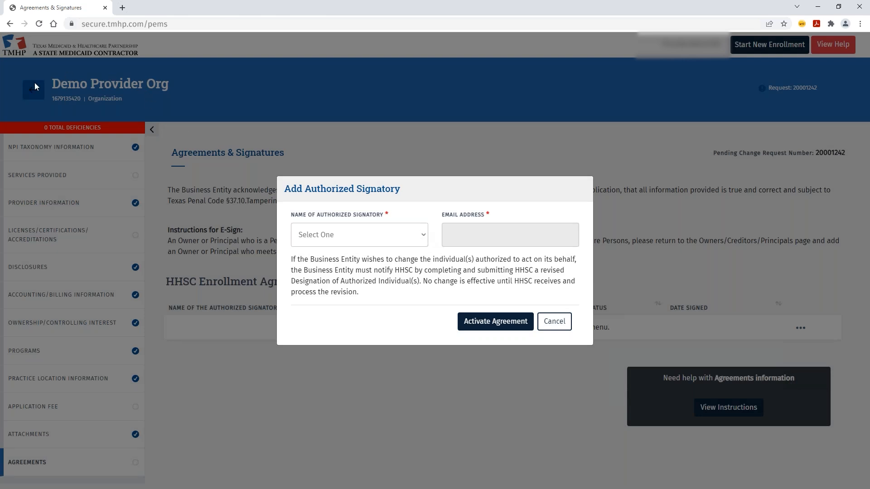
{"action": "left_click", "coordinate": [424, 239]}
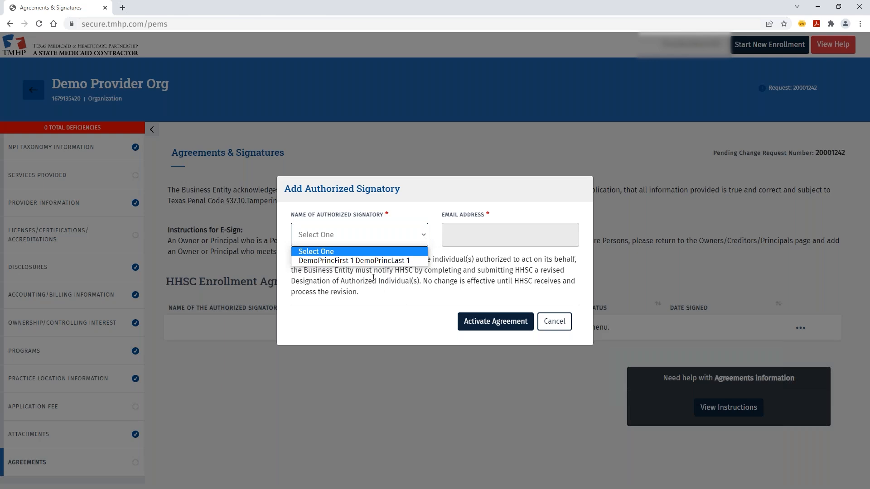
{"action": "left_click", "coordinate": [403, 261]}
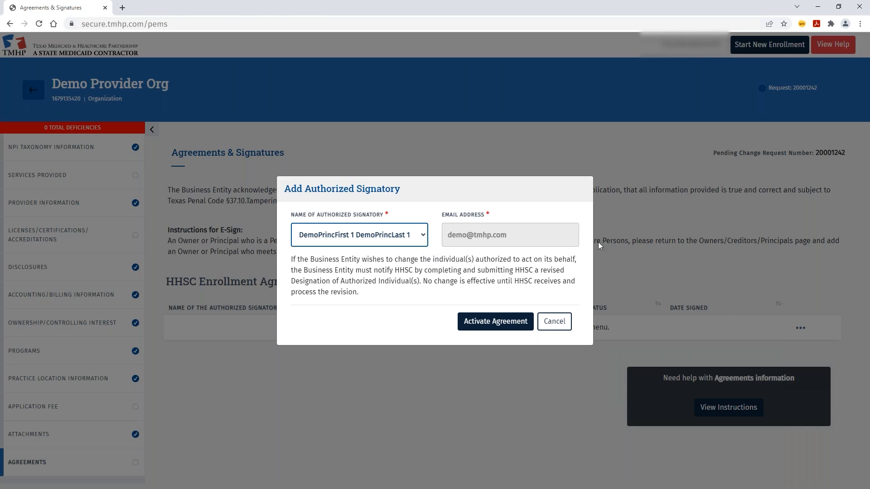
{"action": "left_click", "coordinate": [488, 324]}
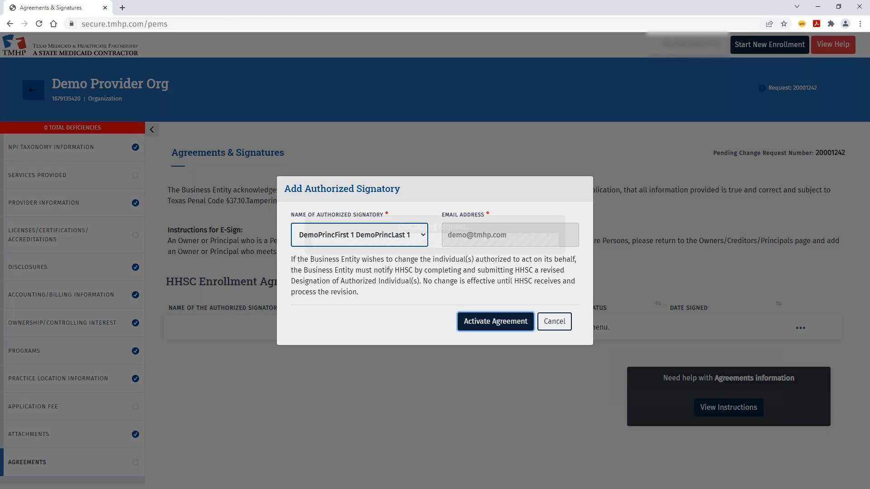